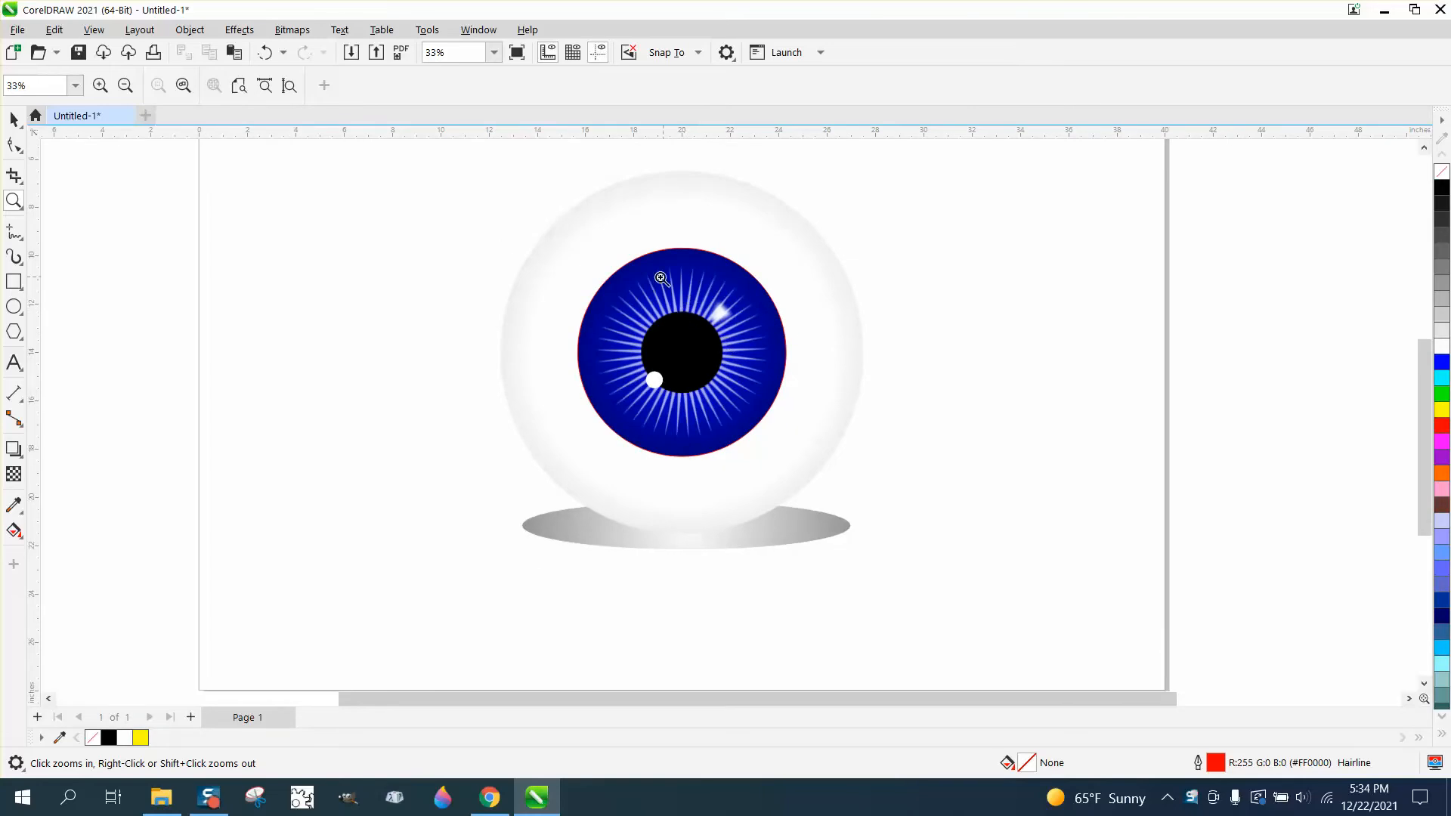
- Move the entire finished eyeball off the page, leaving the page empty and the reference beside it
scroll(737, 329, down, 1)
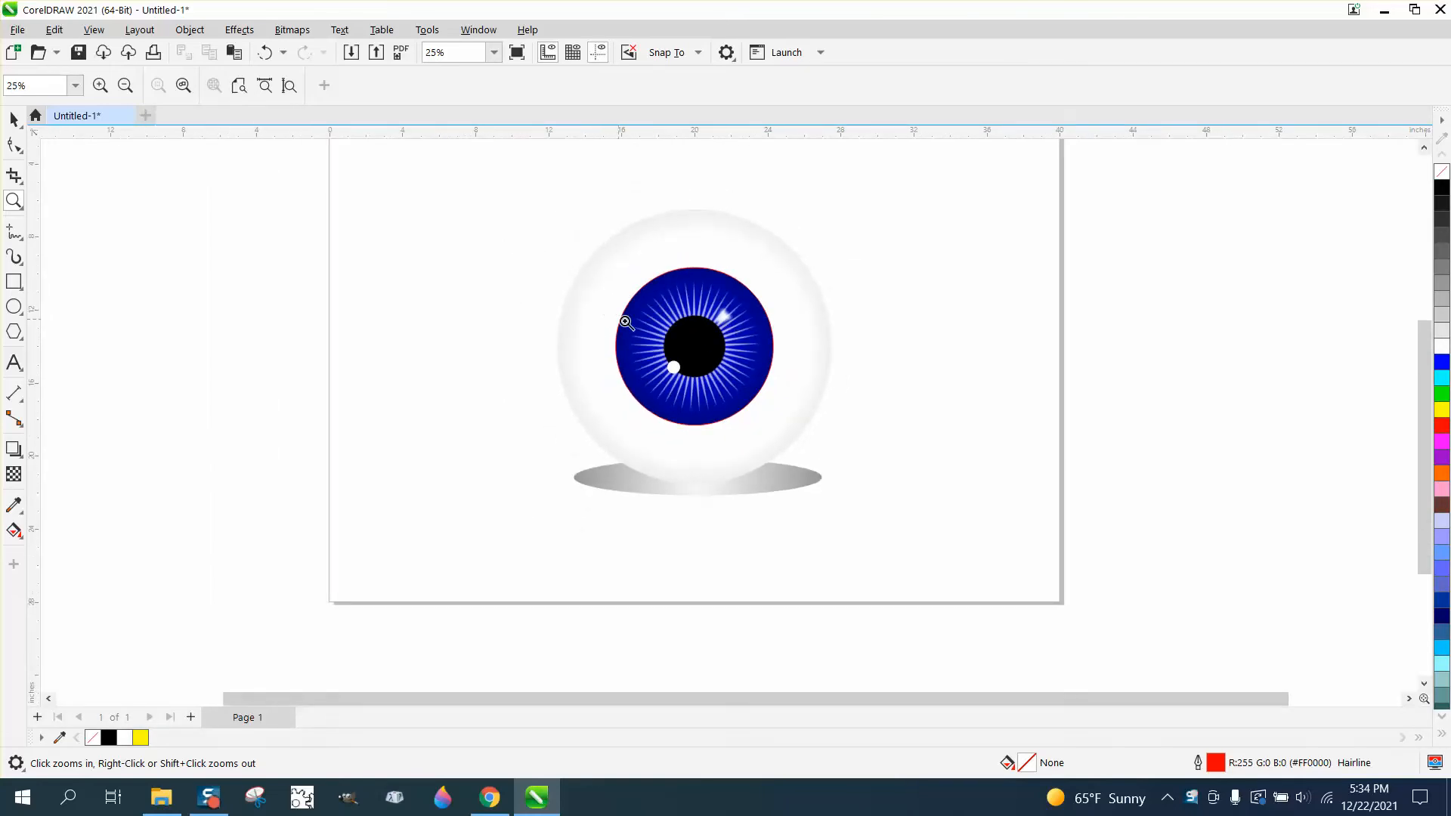
click(14, 118)
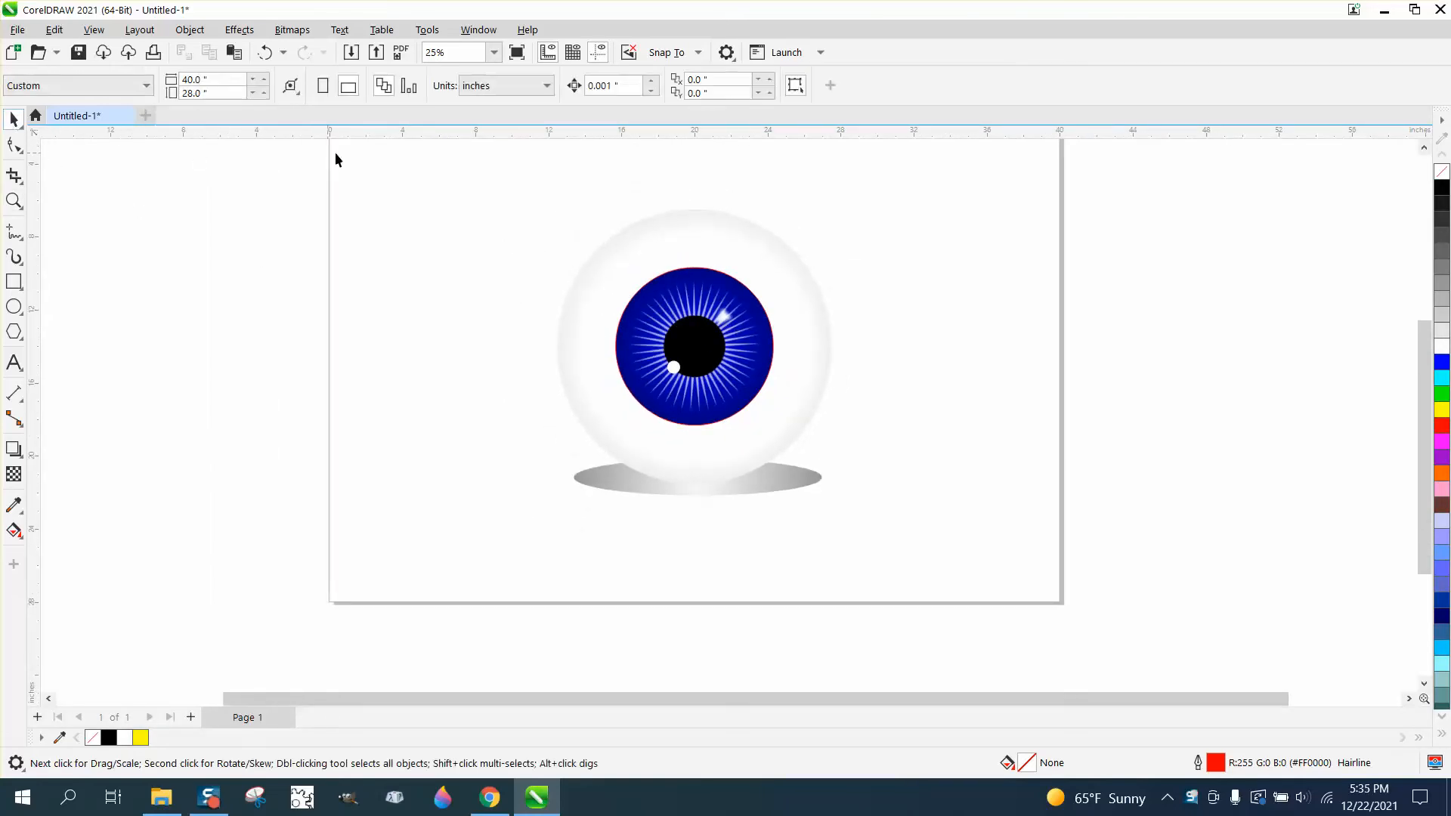
drag(868, 545, 1029, 589)
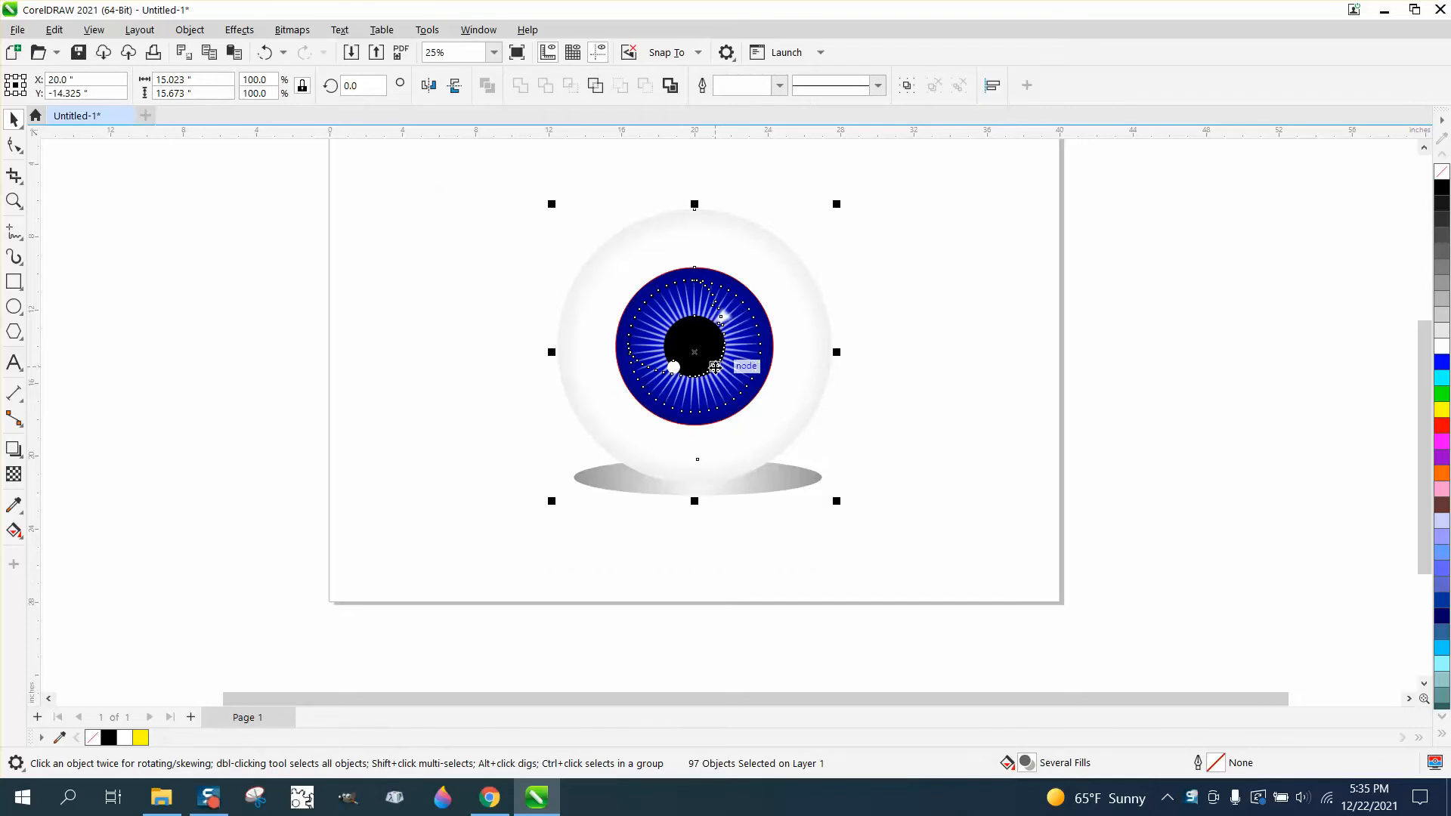
drag(709, 366, 1208, 361)
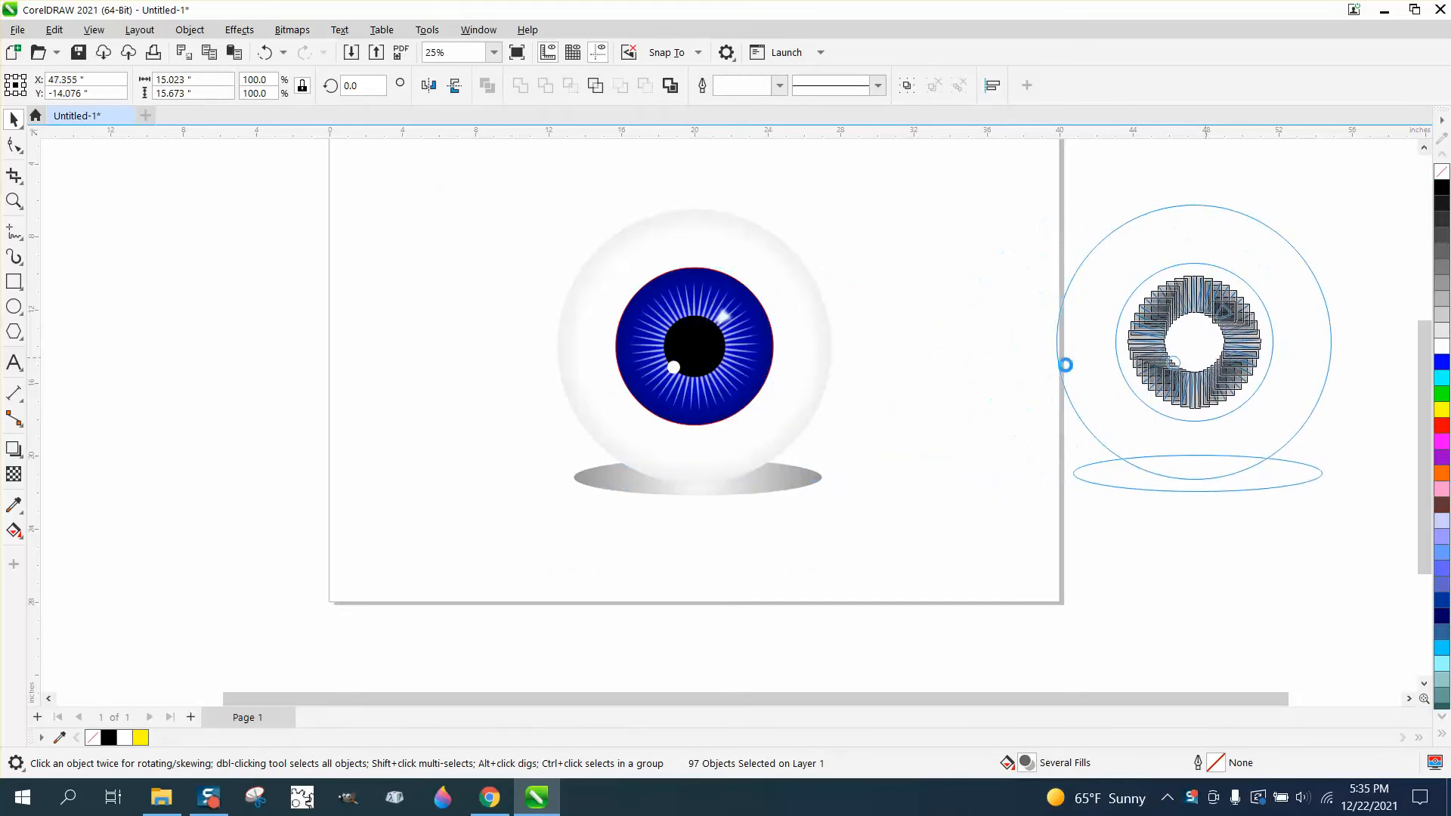
click(950, 364)
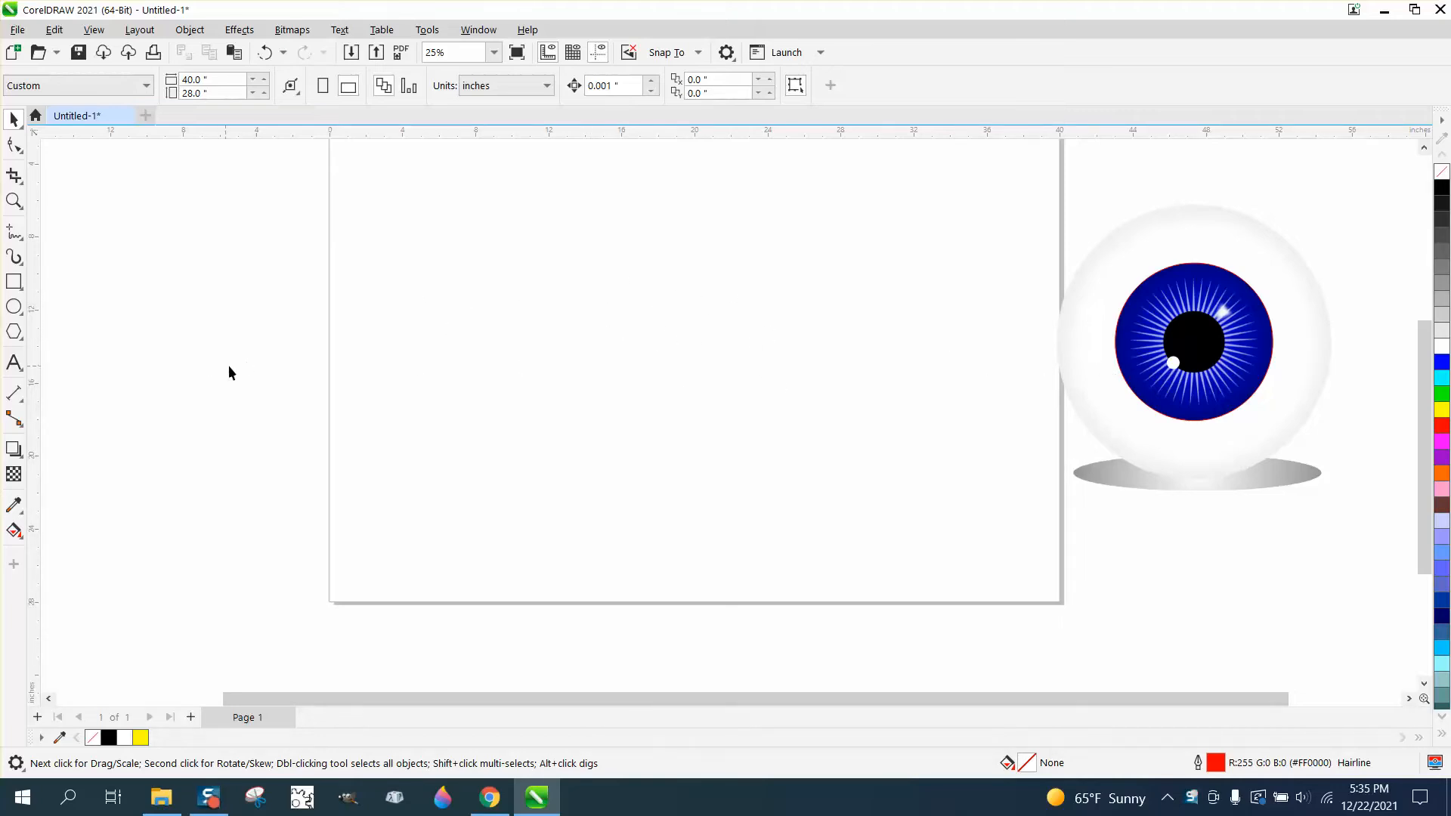
- Draw a circle about 17.3 inches in diameter, centre it on the page, and give it a black outline
click(14, 306)
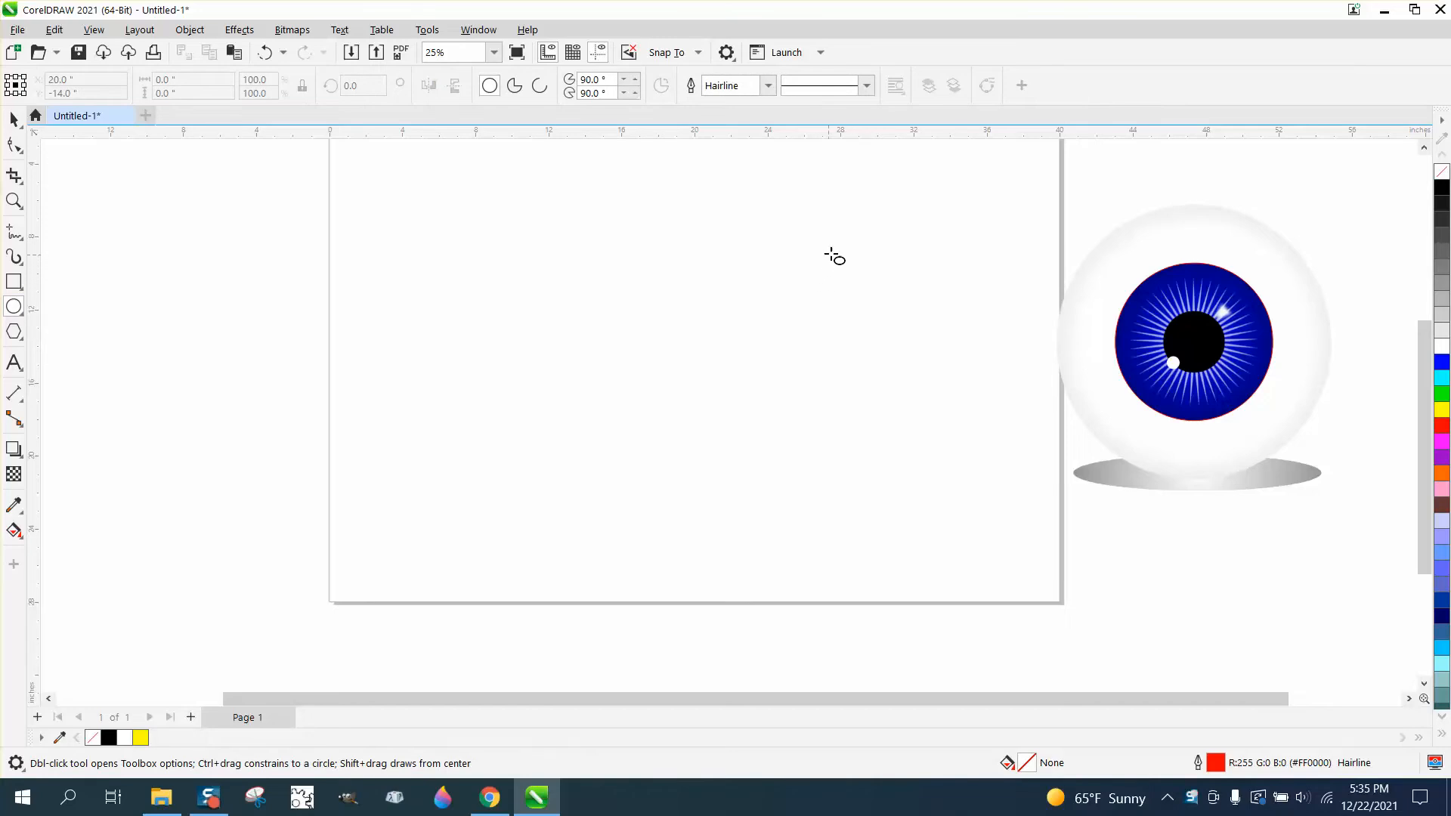
drag(866, 229, 542, 437)
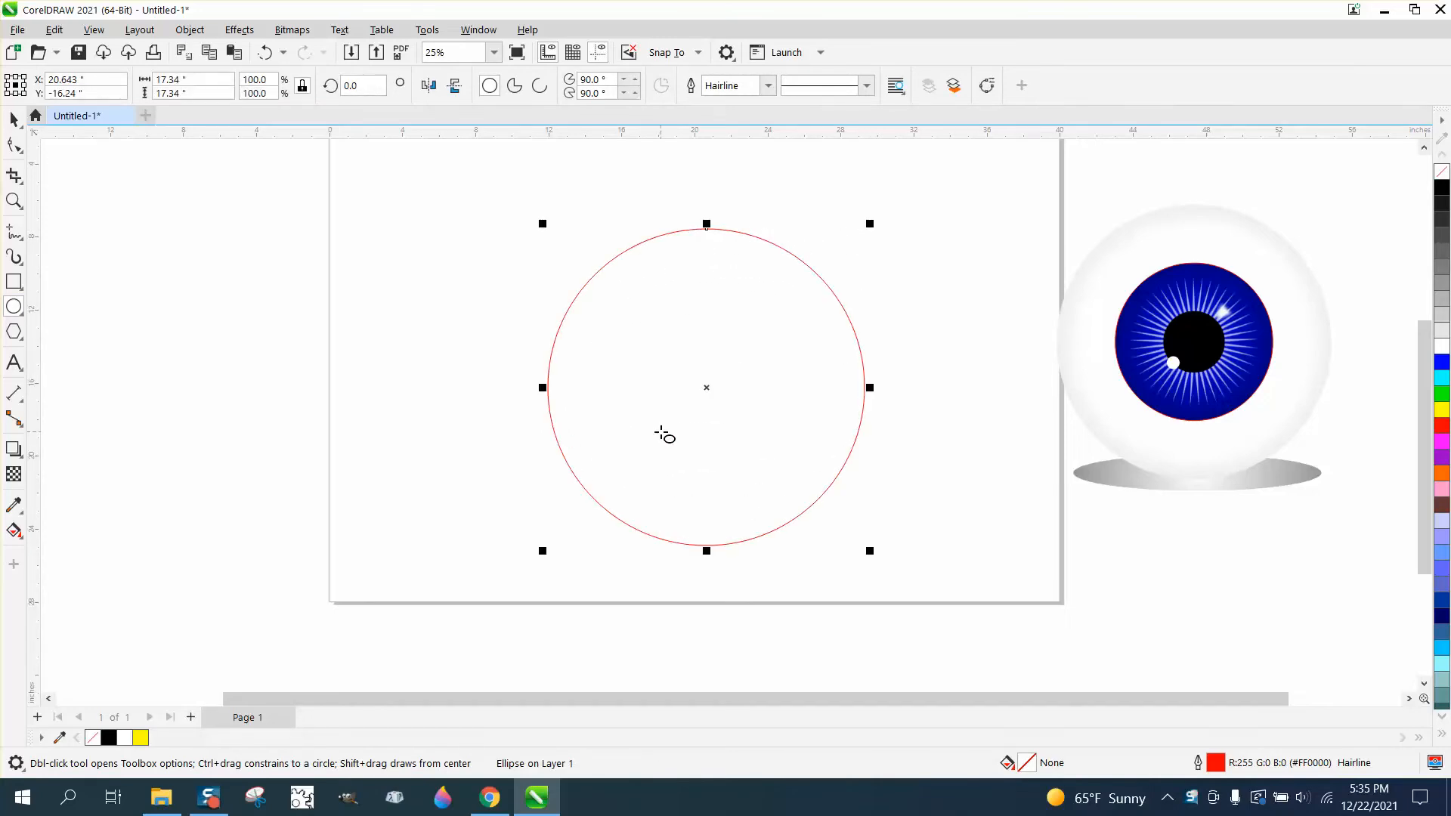
key(p)
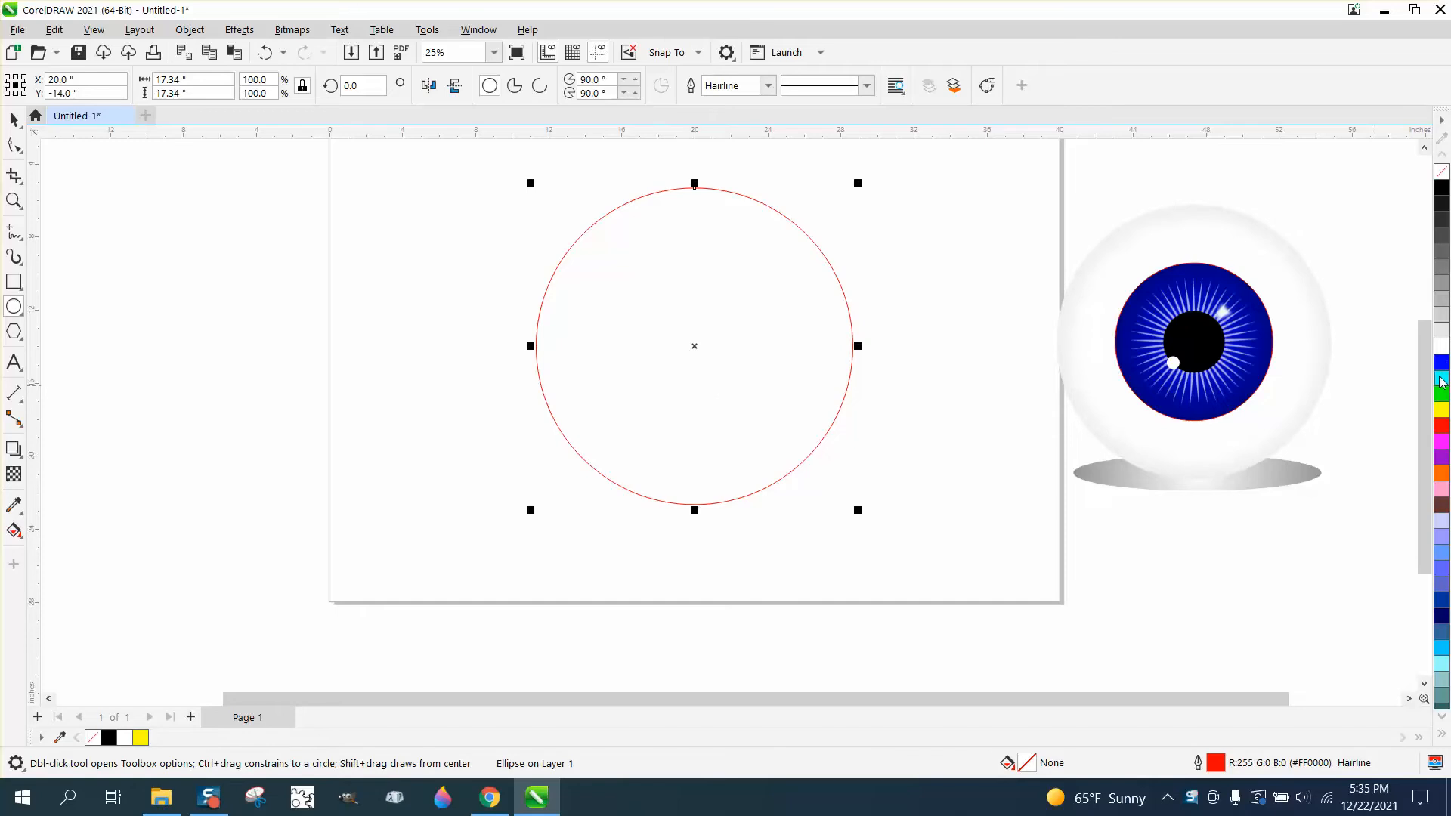
right_click(1445, 192)
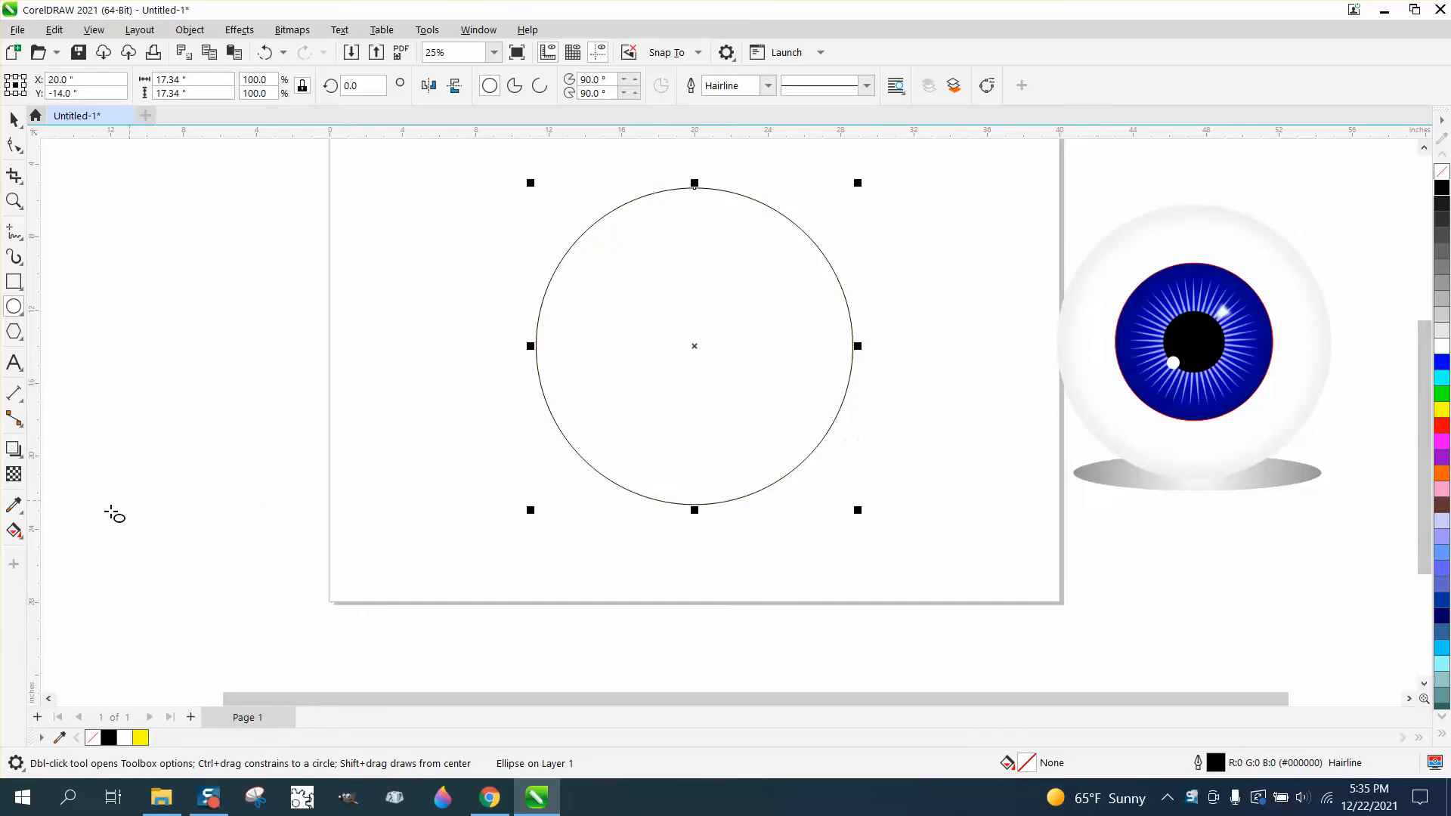
- Apply an elliptical fountain fill to the large circle, with white at the circle's centre and black at the outer end
click(14, 530)
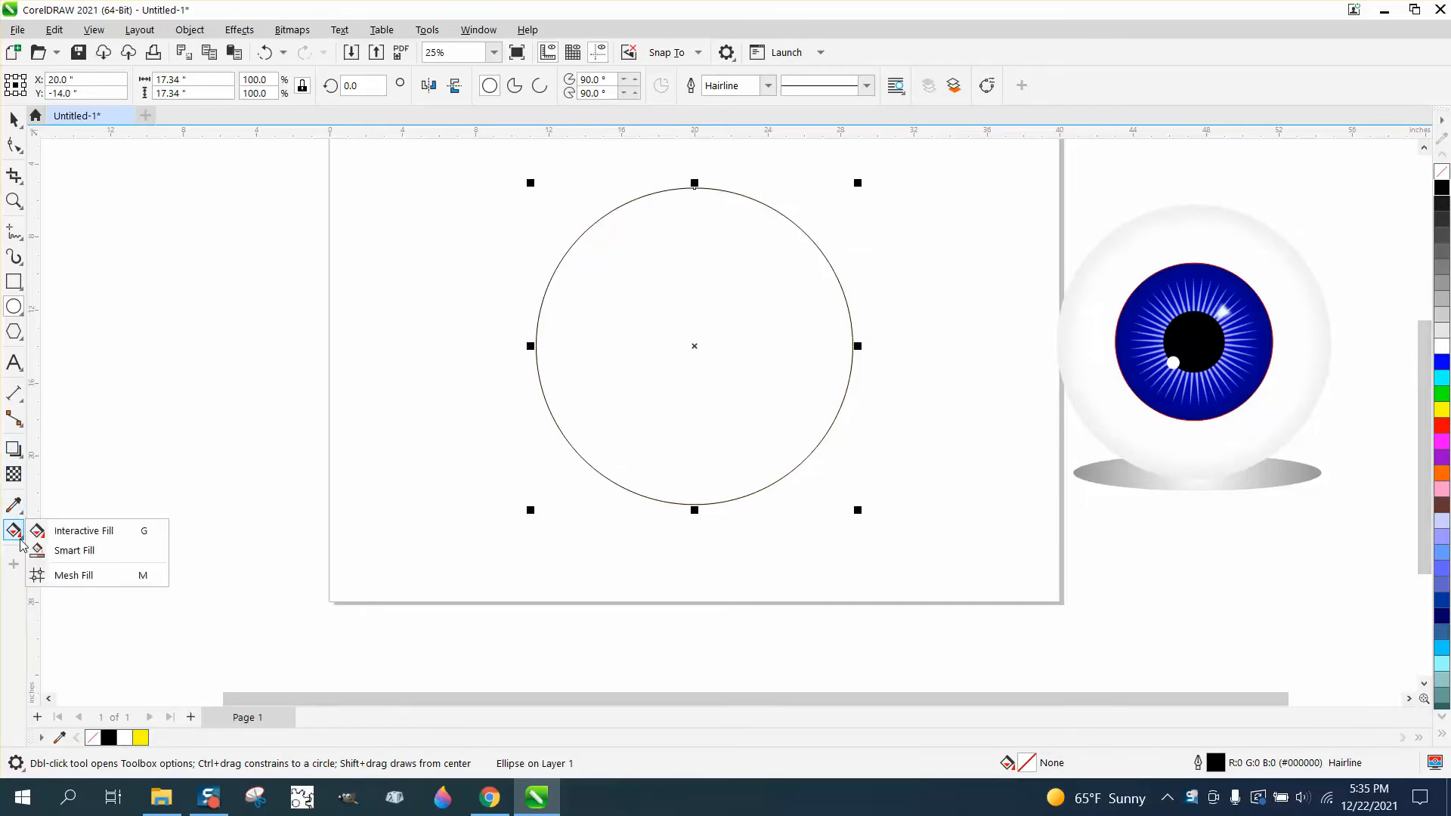
click(68, 527)
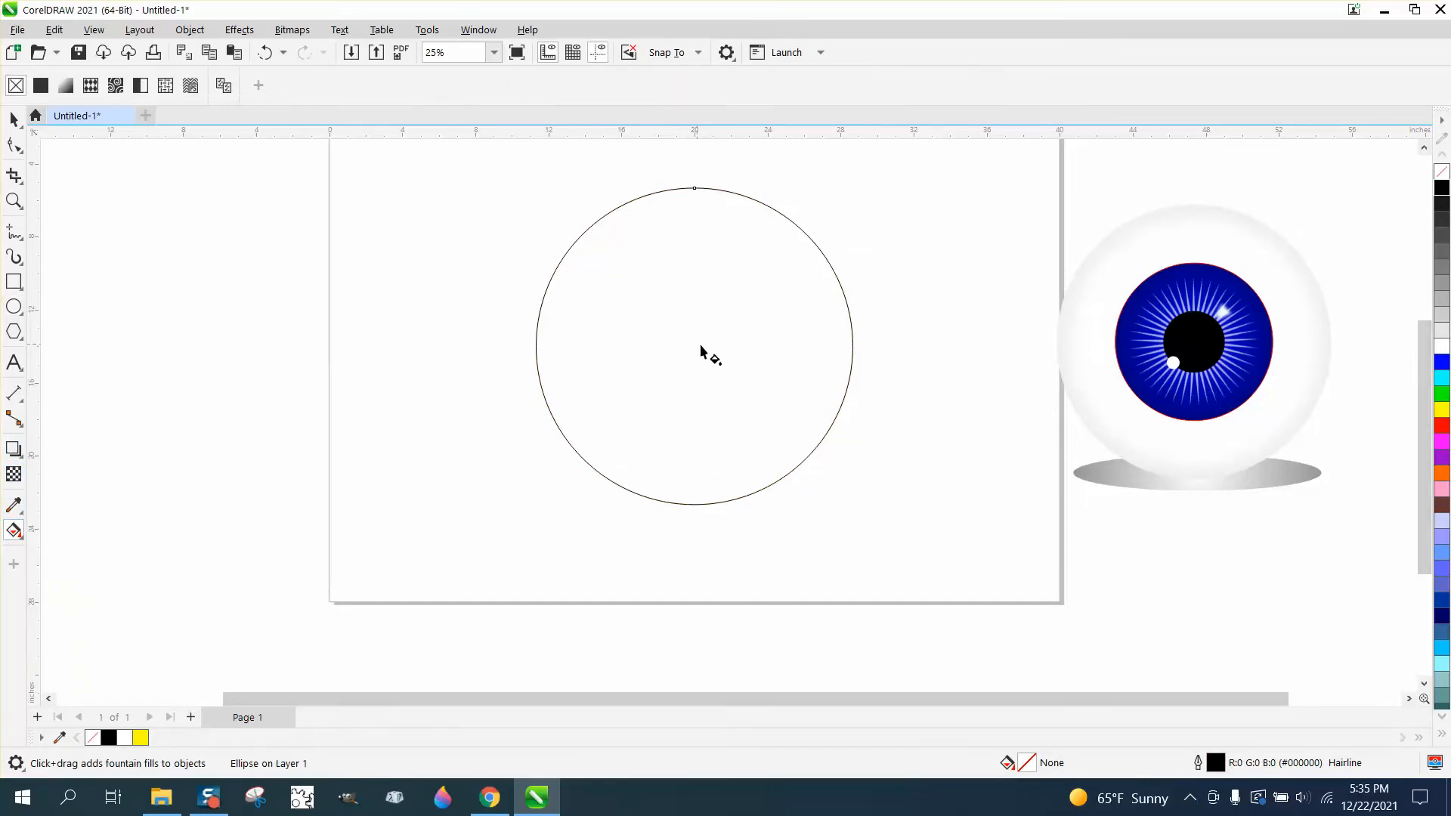
drag(701, 348, 942, 345)
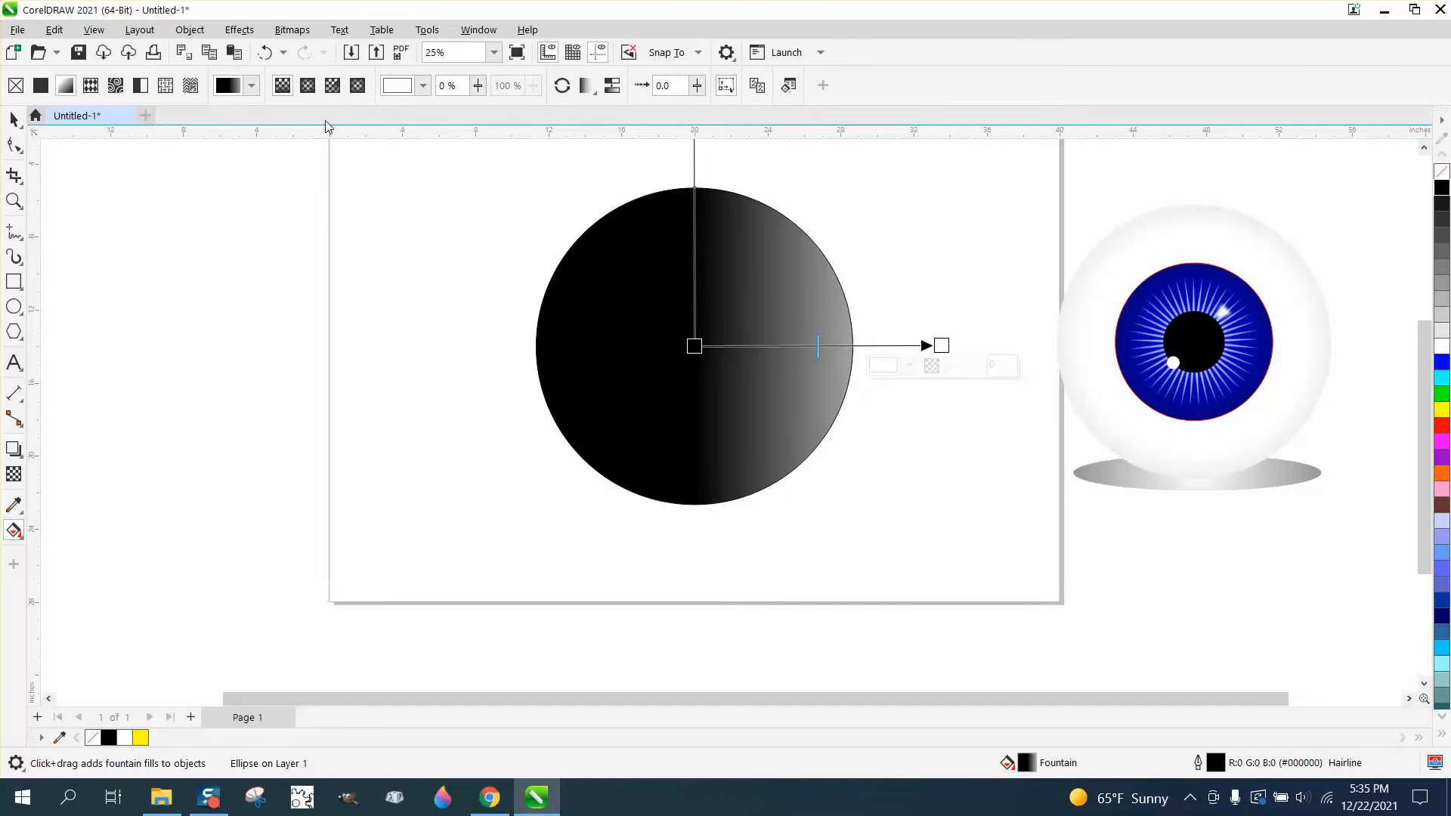
click(306, 84)
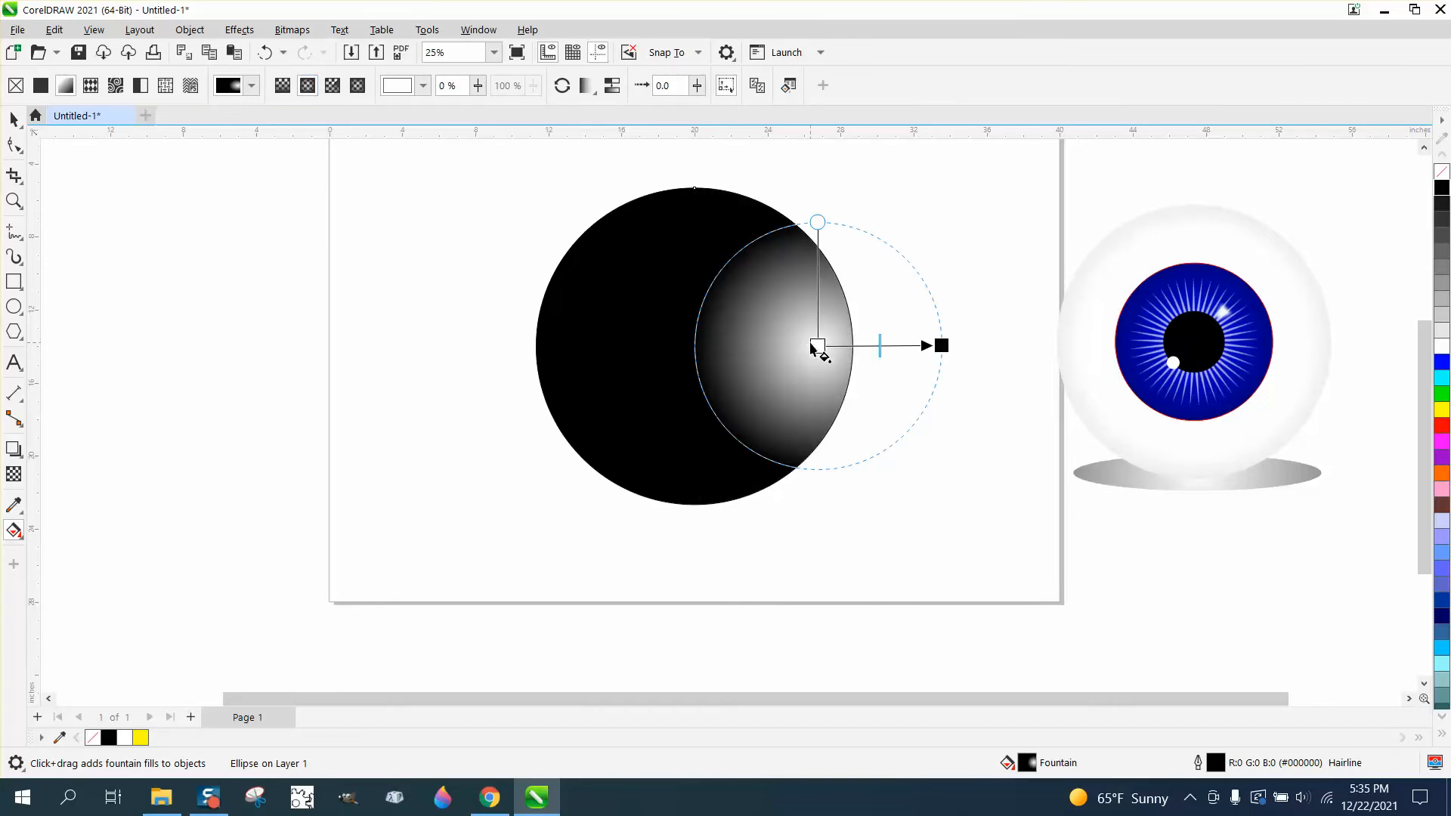
drag(817, 345, 694, 345)
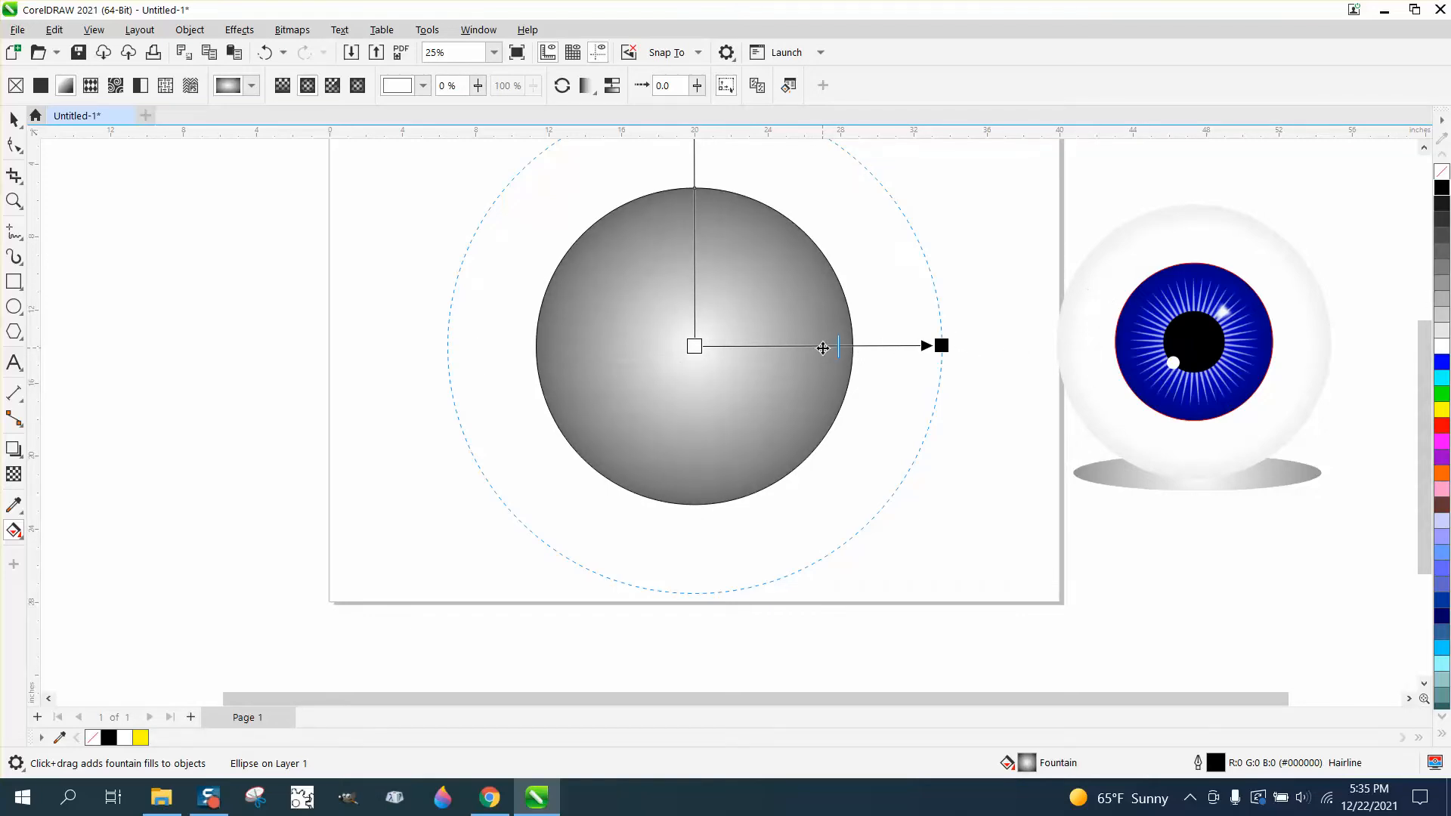
- Add a white colour node to the large circle's gradient at the 43% position and remove the circle's outline
double_click(823, 346)
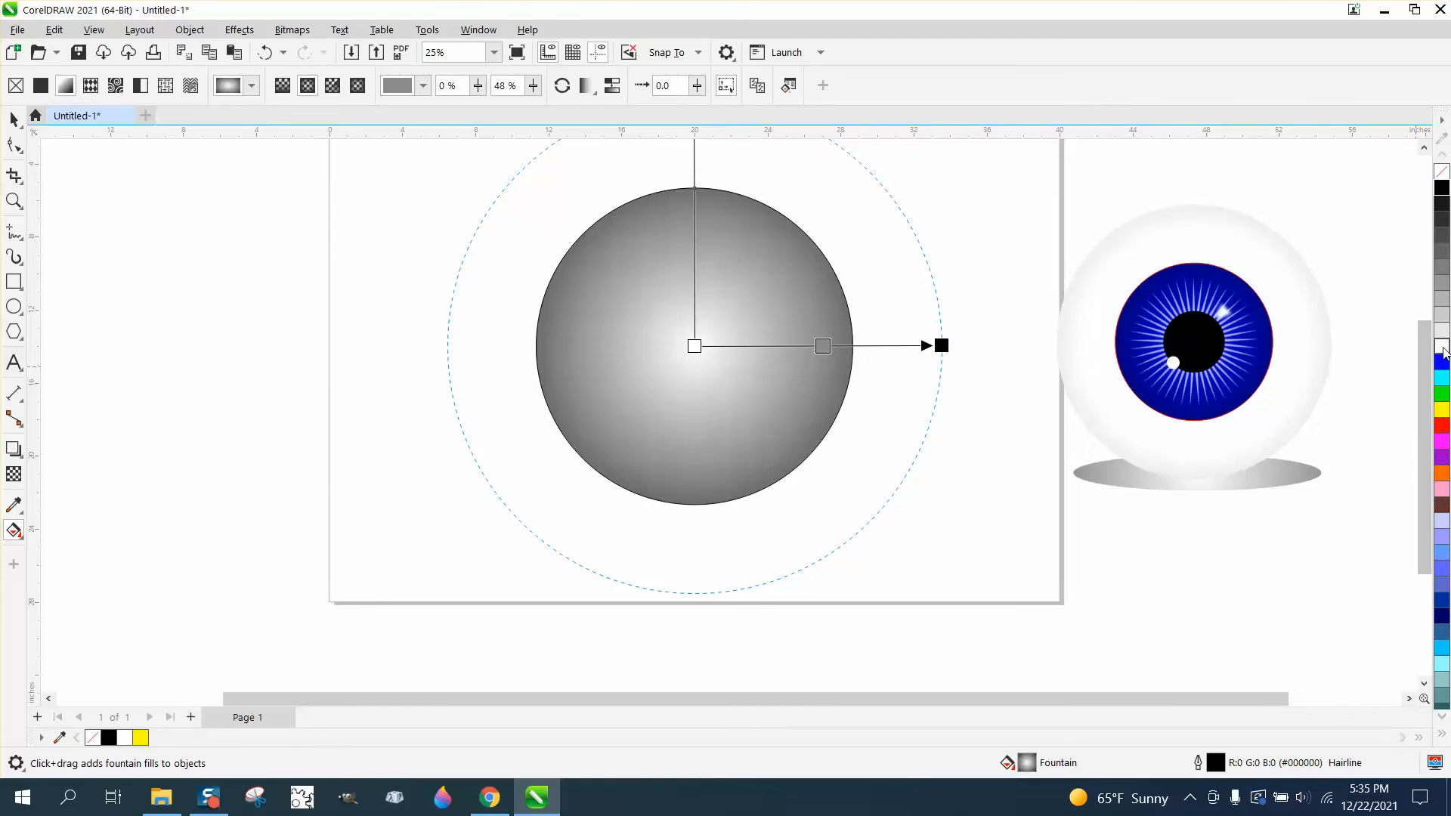
drag(940, 370, 822, 344)
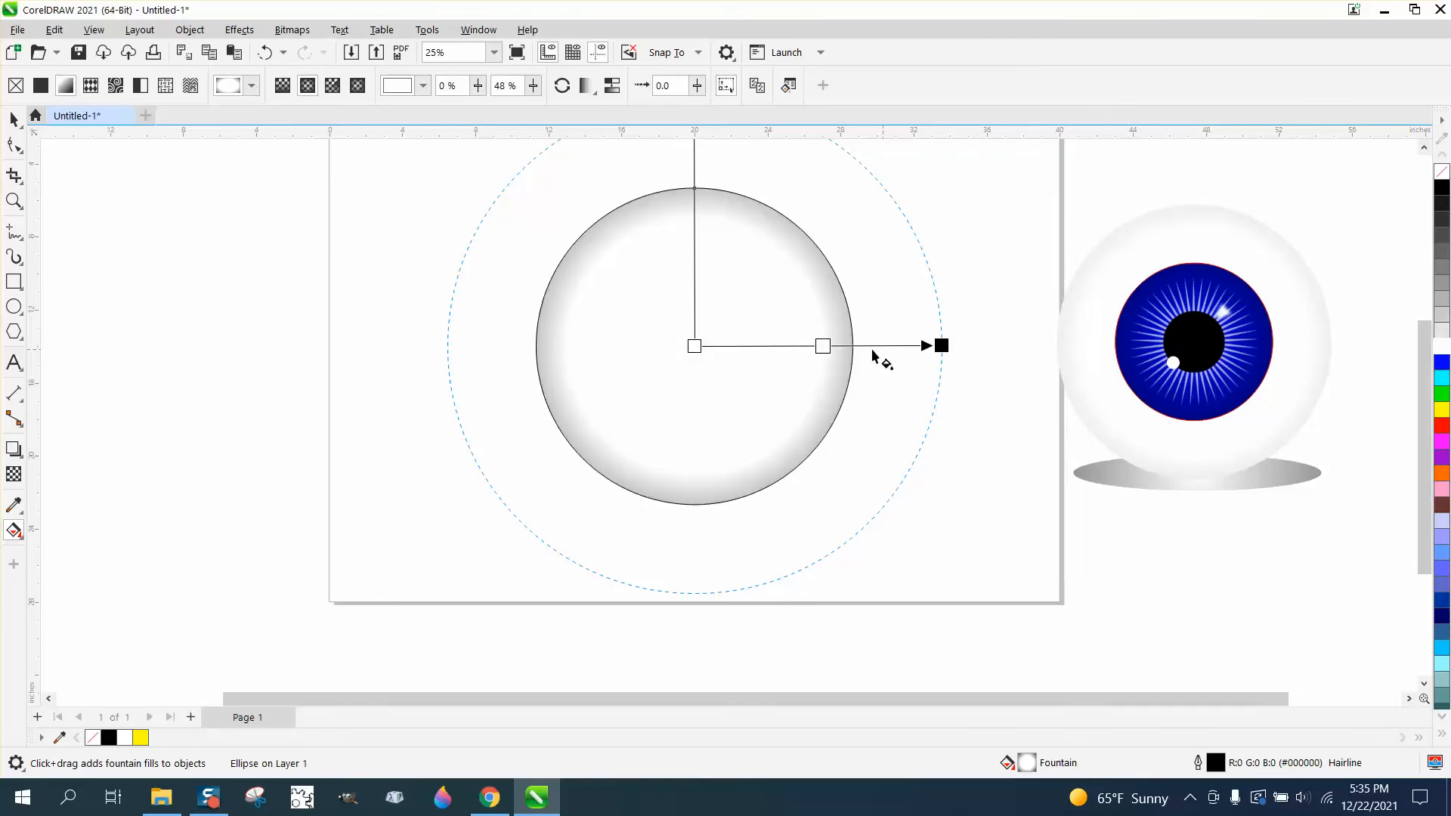
click(830, 345)
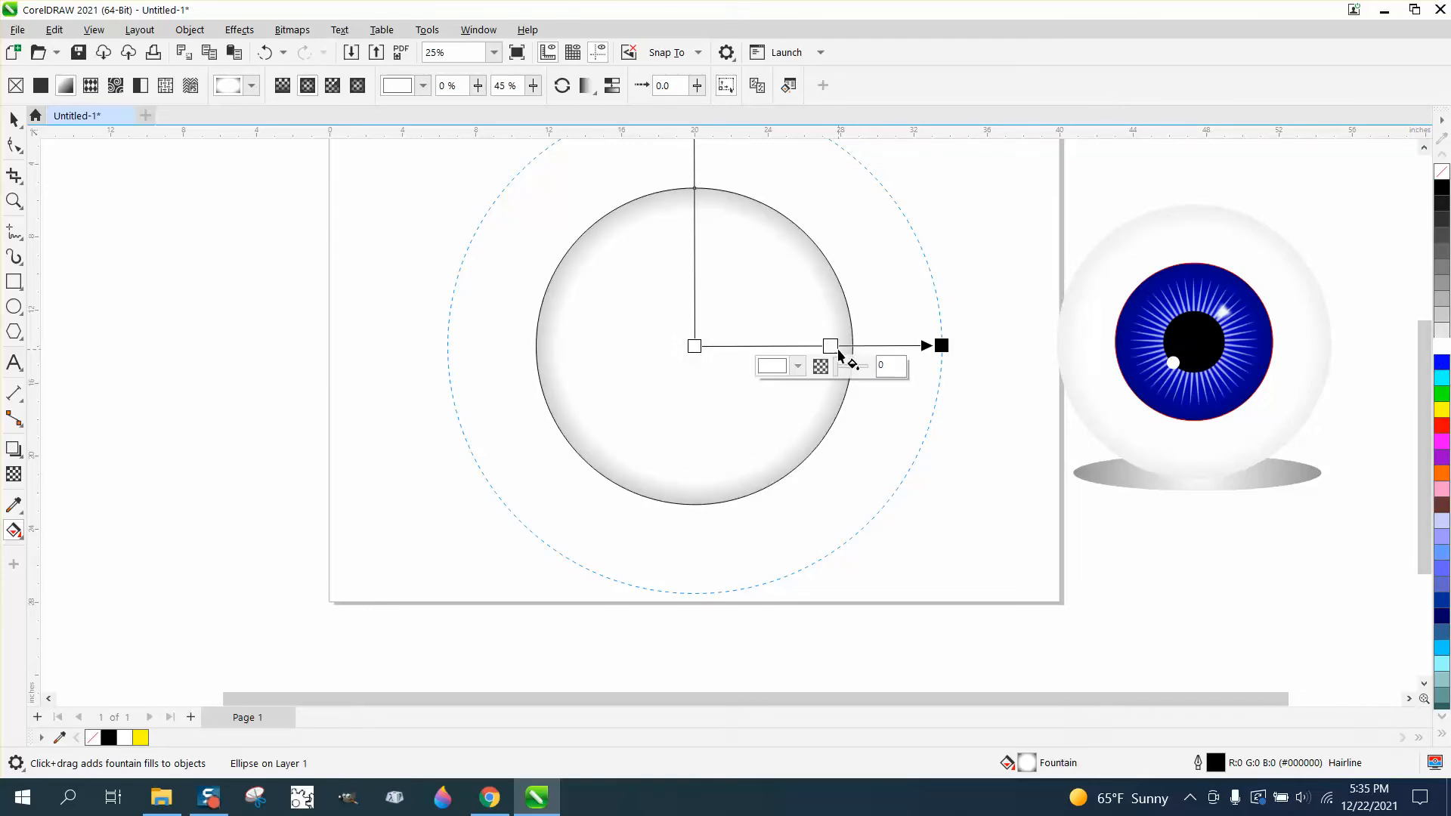
drag(831, 346, 835, 345)
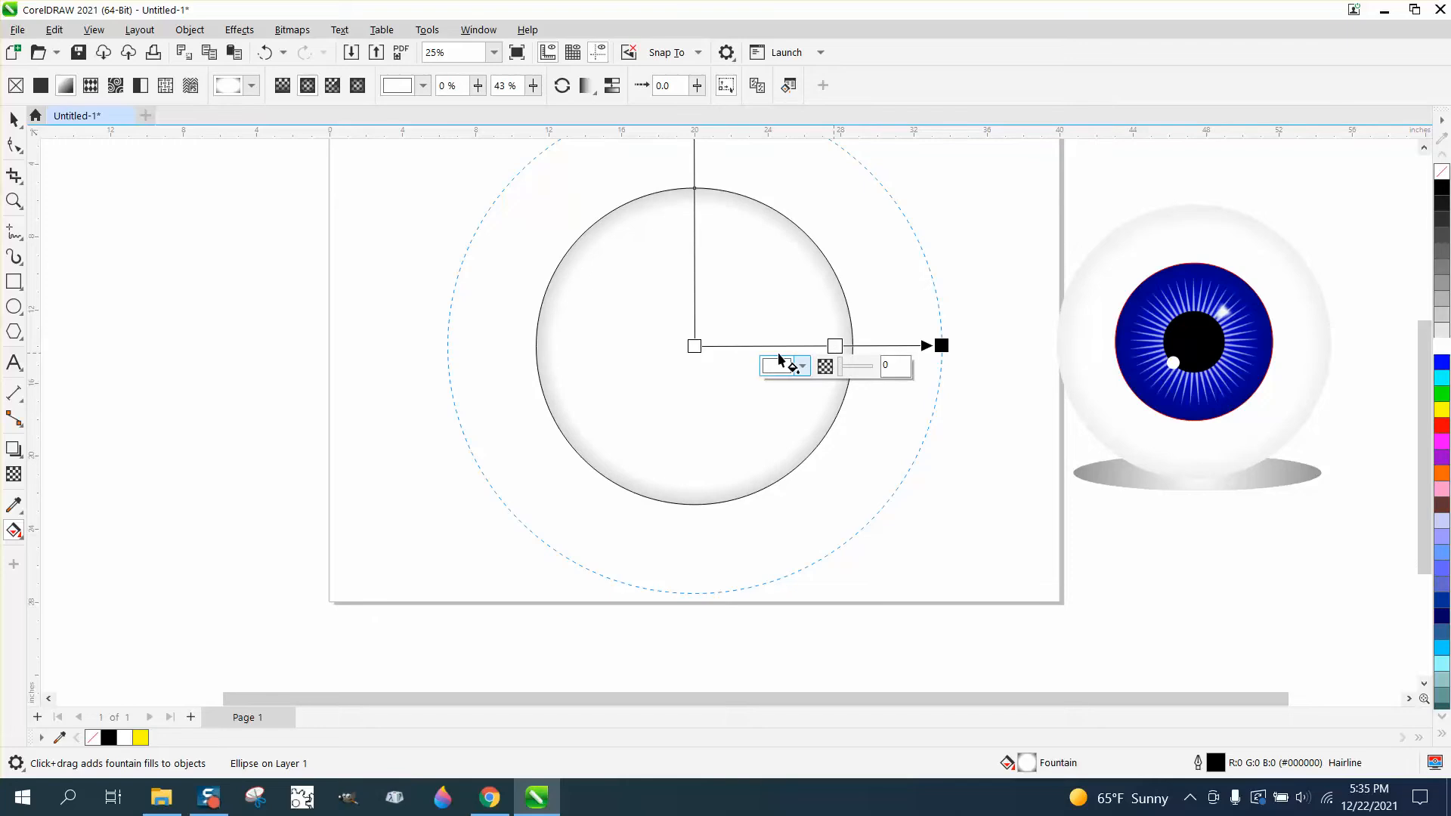
click(14, 118)
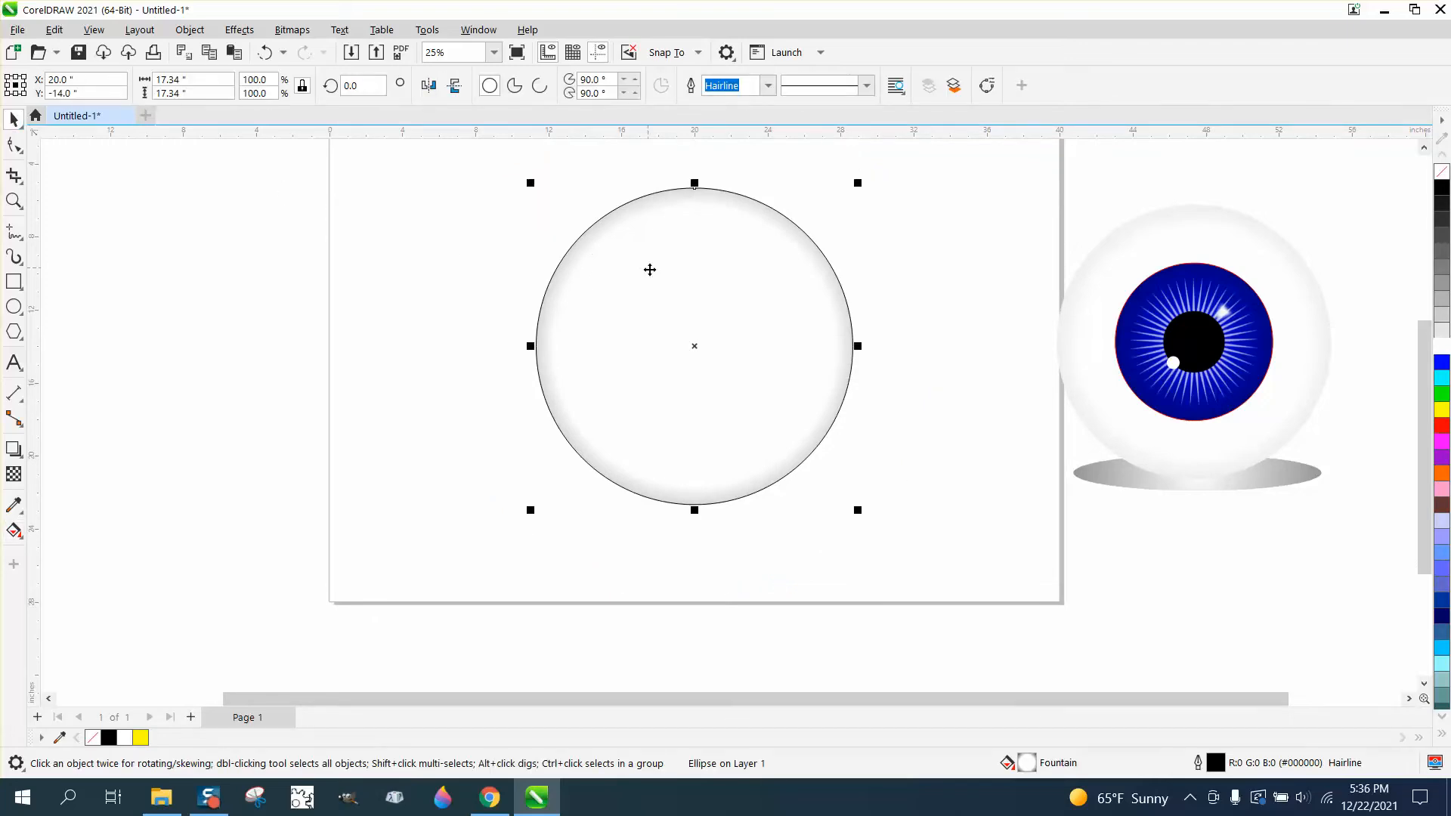
right_click(1442, 171)
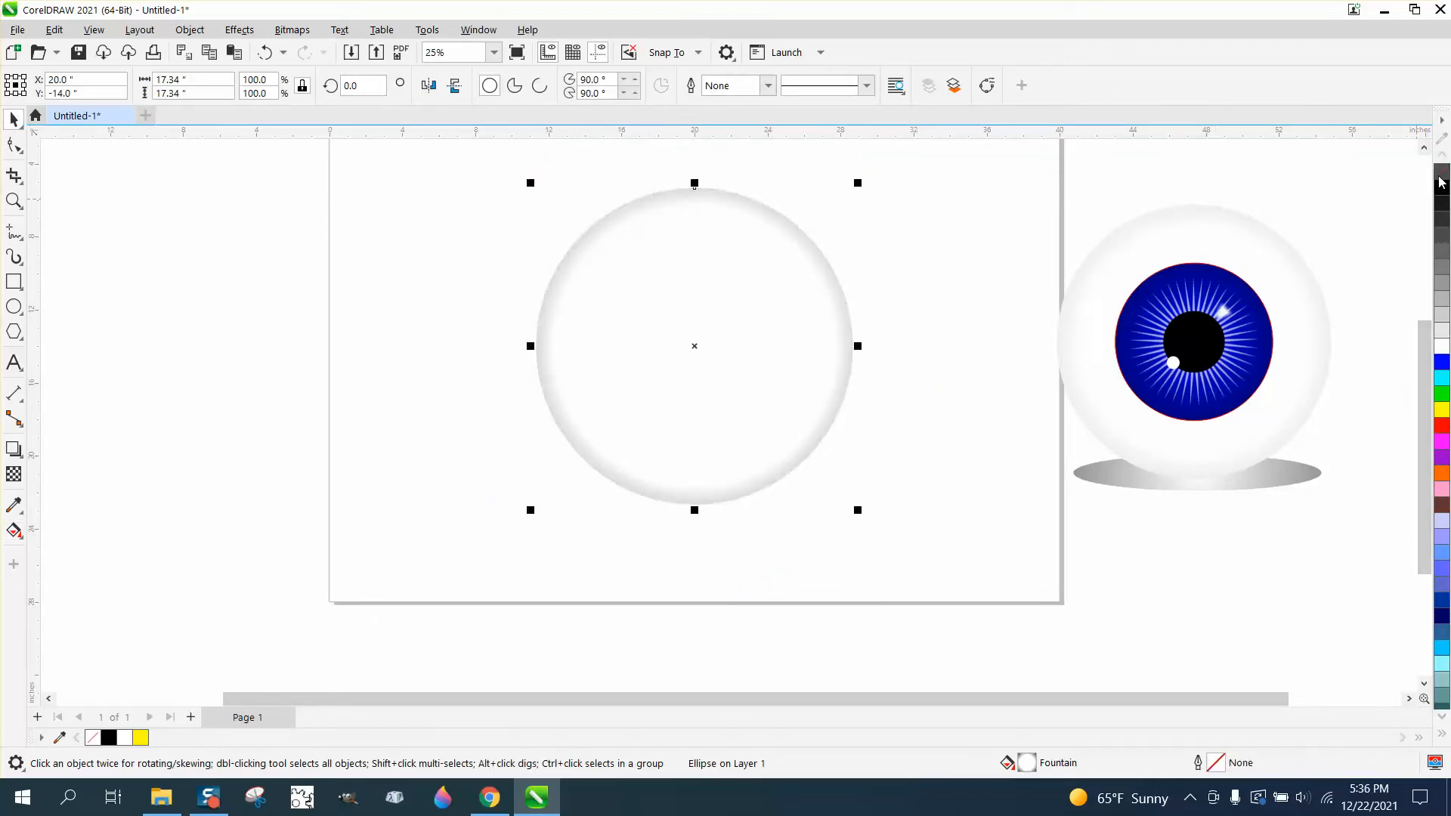
- Draw an iris circle about 8.4 inches in diameter, centre it on the page, and give it a black outline
click(23, 308)
drag(488, 250, 388, 405)
key(p)
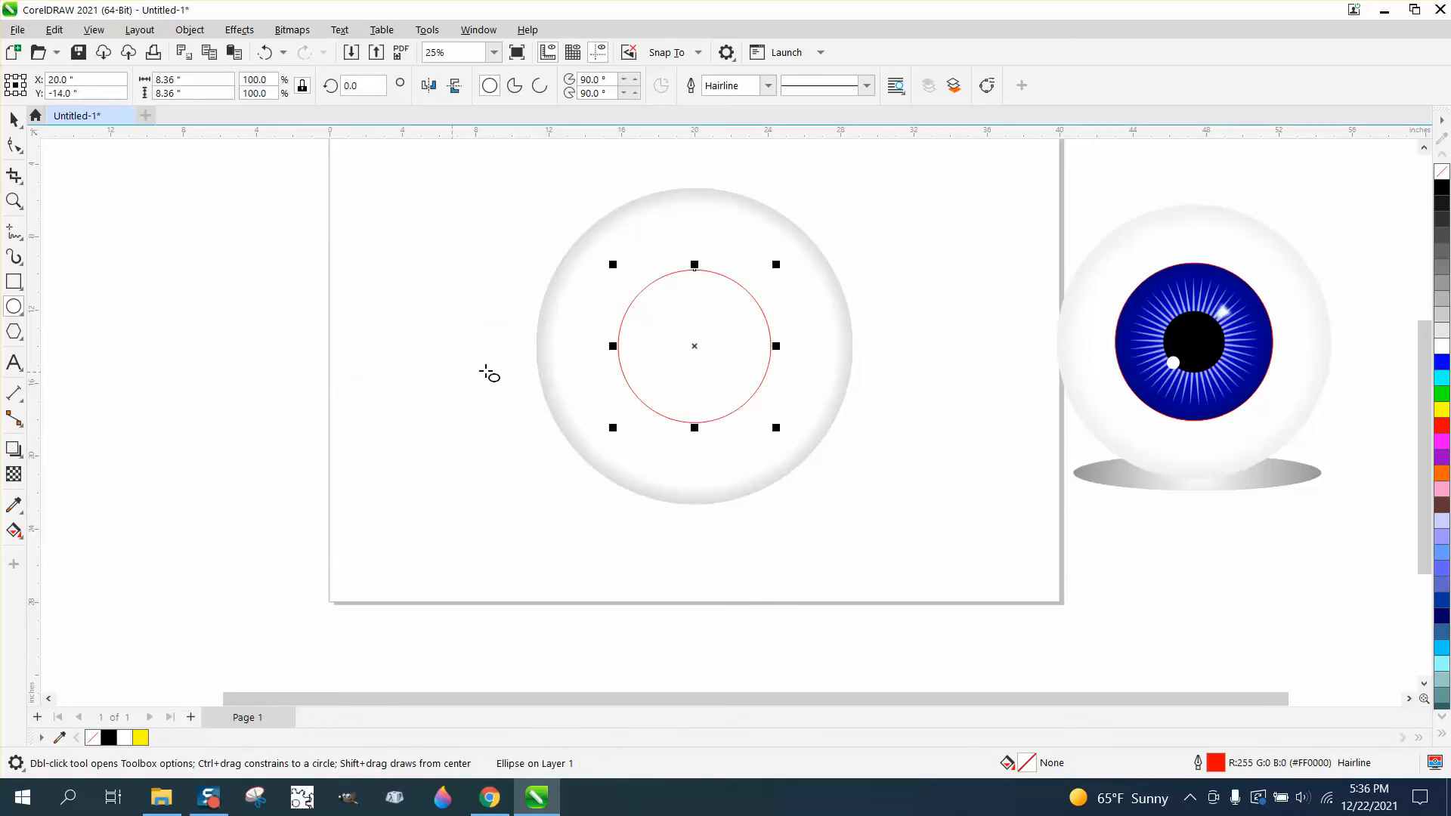
right_click(1441, 195)
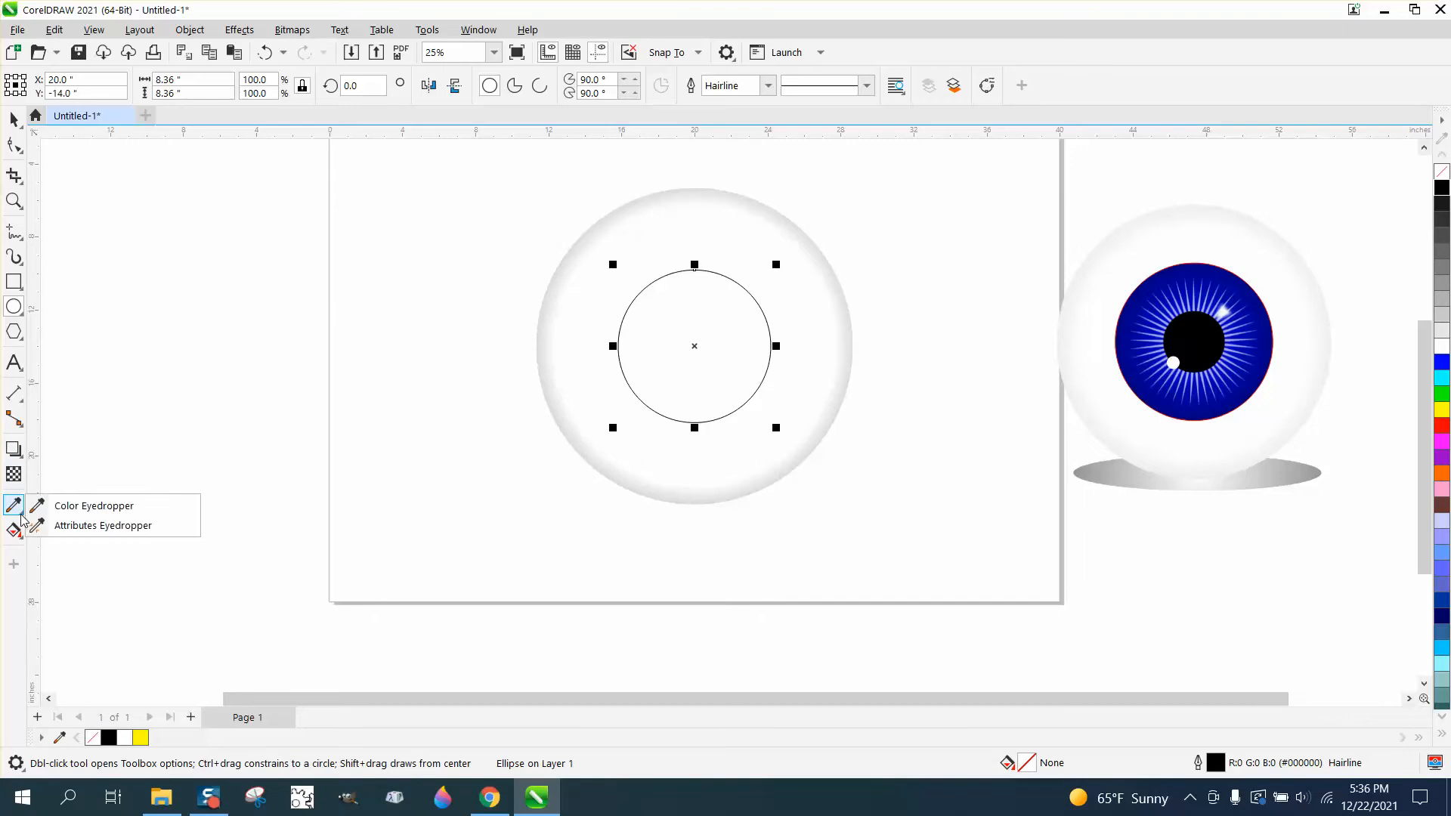
- Give the iris circle an elliptical fountain fill with blue at its centre and black at the outer end, the midpoint shifted outward
mouse_move(22, 532)
click(75, 528)
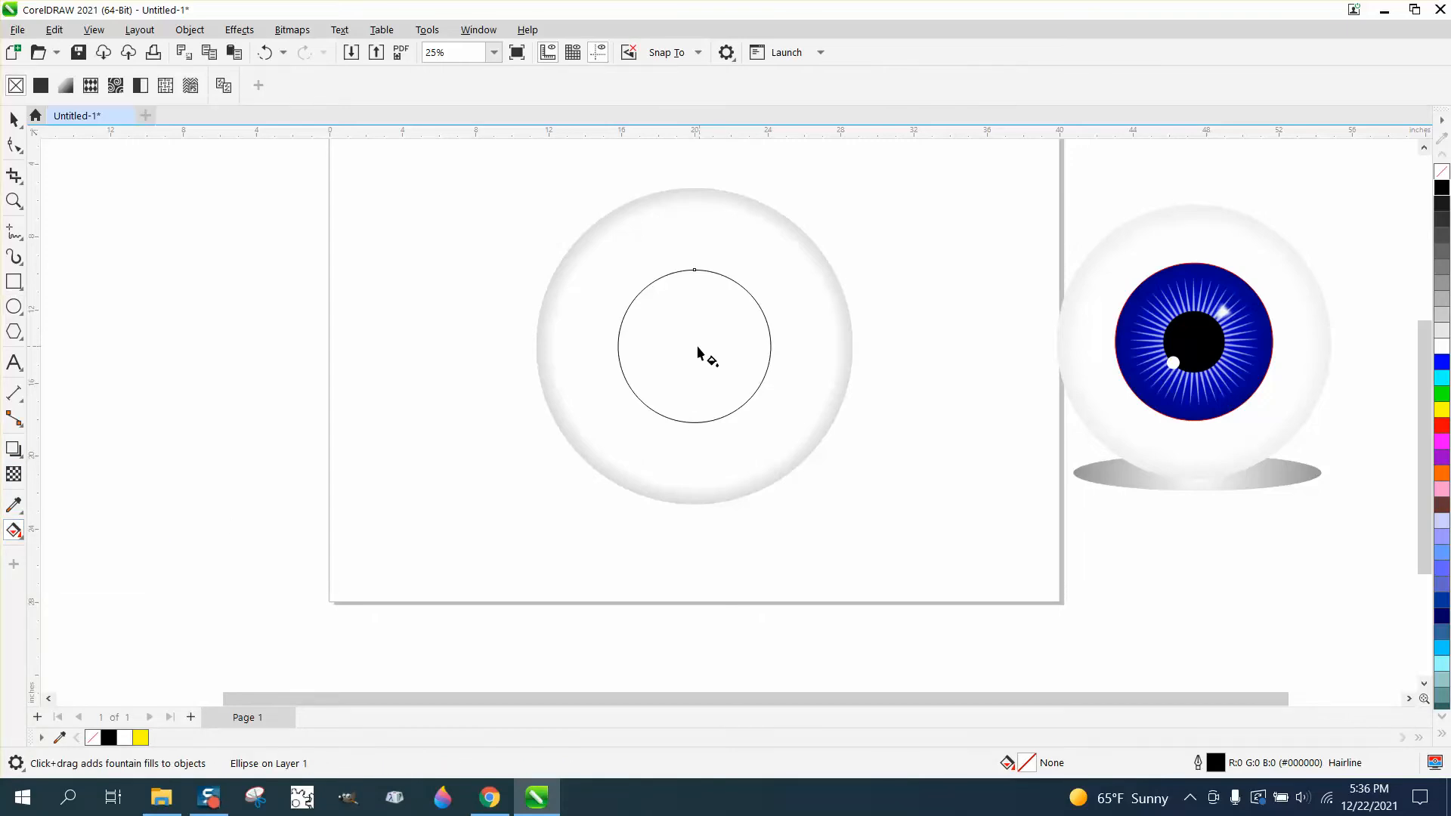
drag(698, 350, 850, 347)
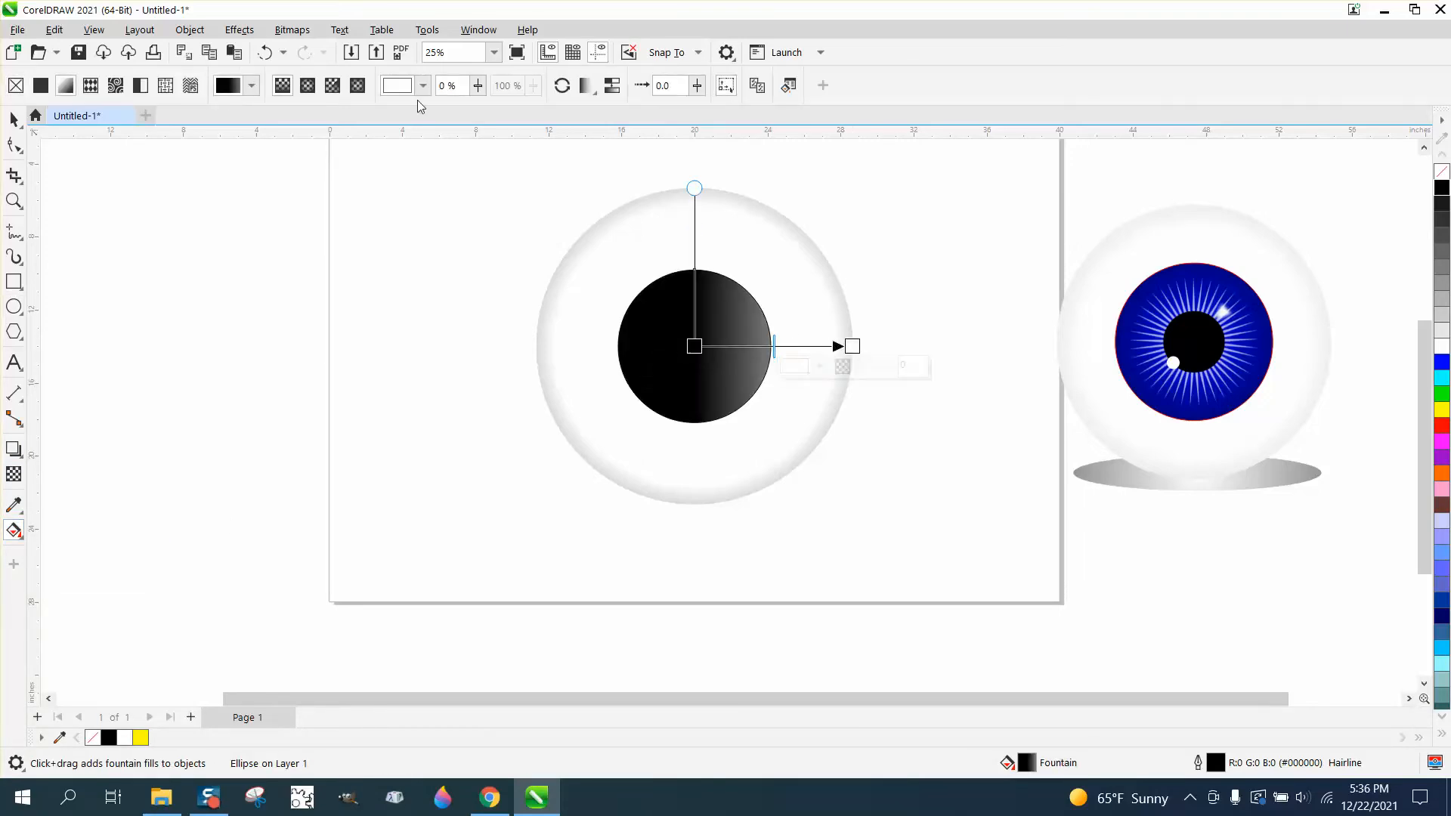
click(306, 87)
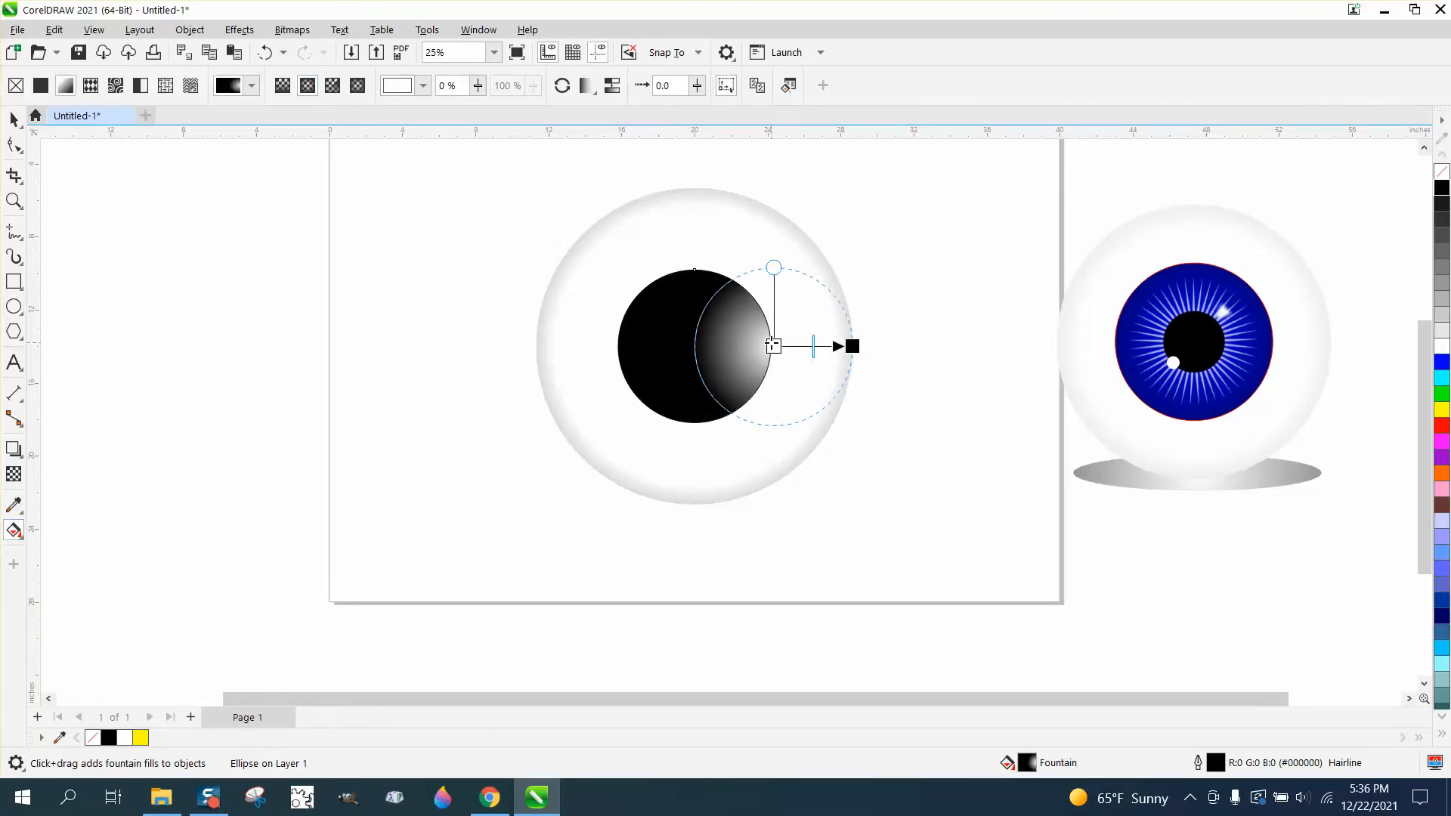
drag(772, 346, 697, 347)
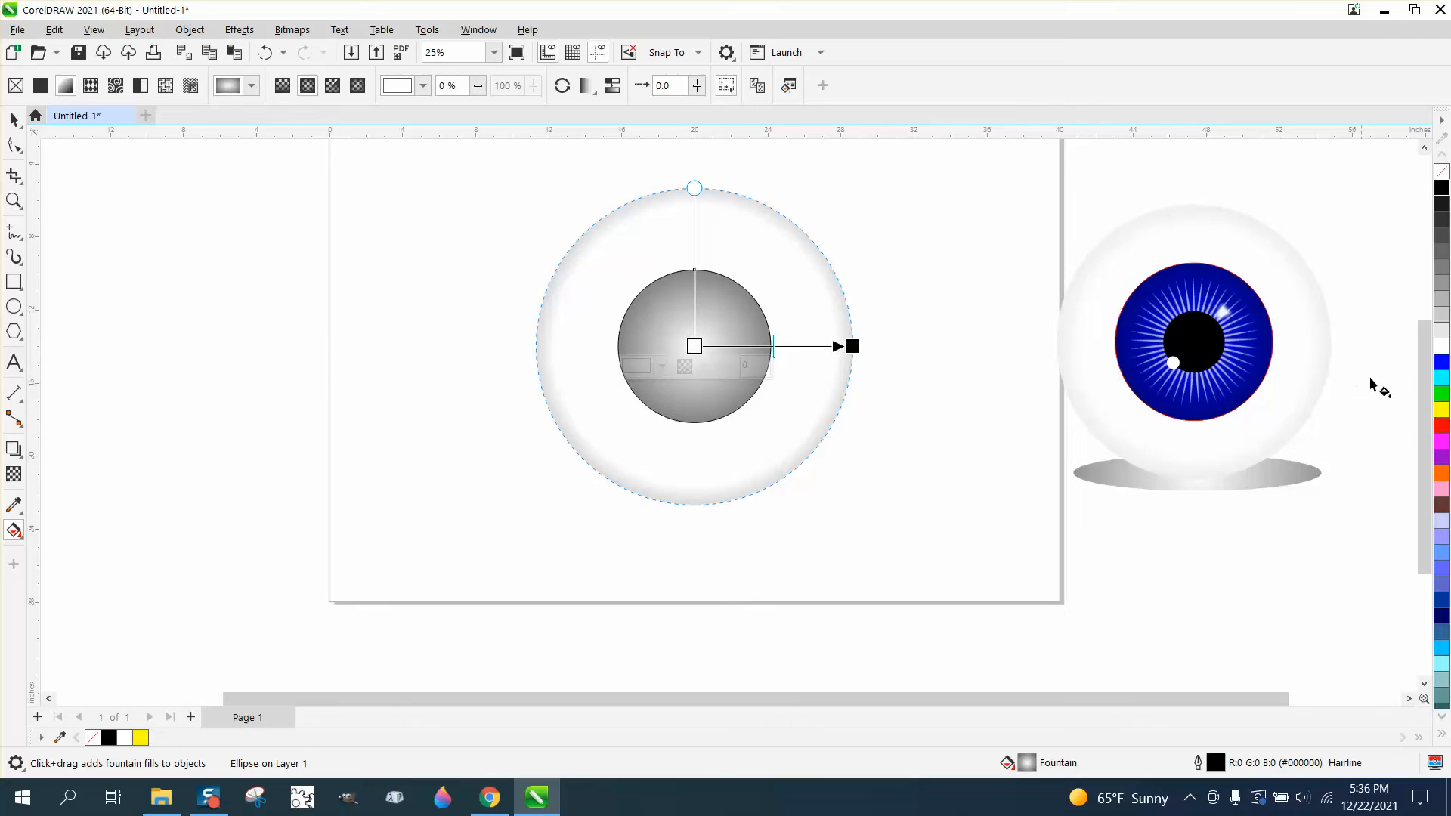
drag(1273, 383, 693, 348)
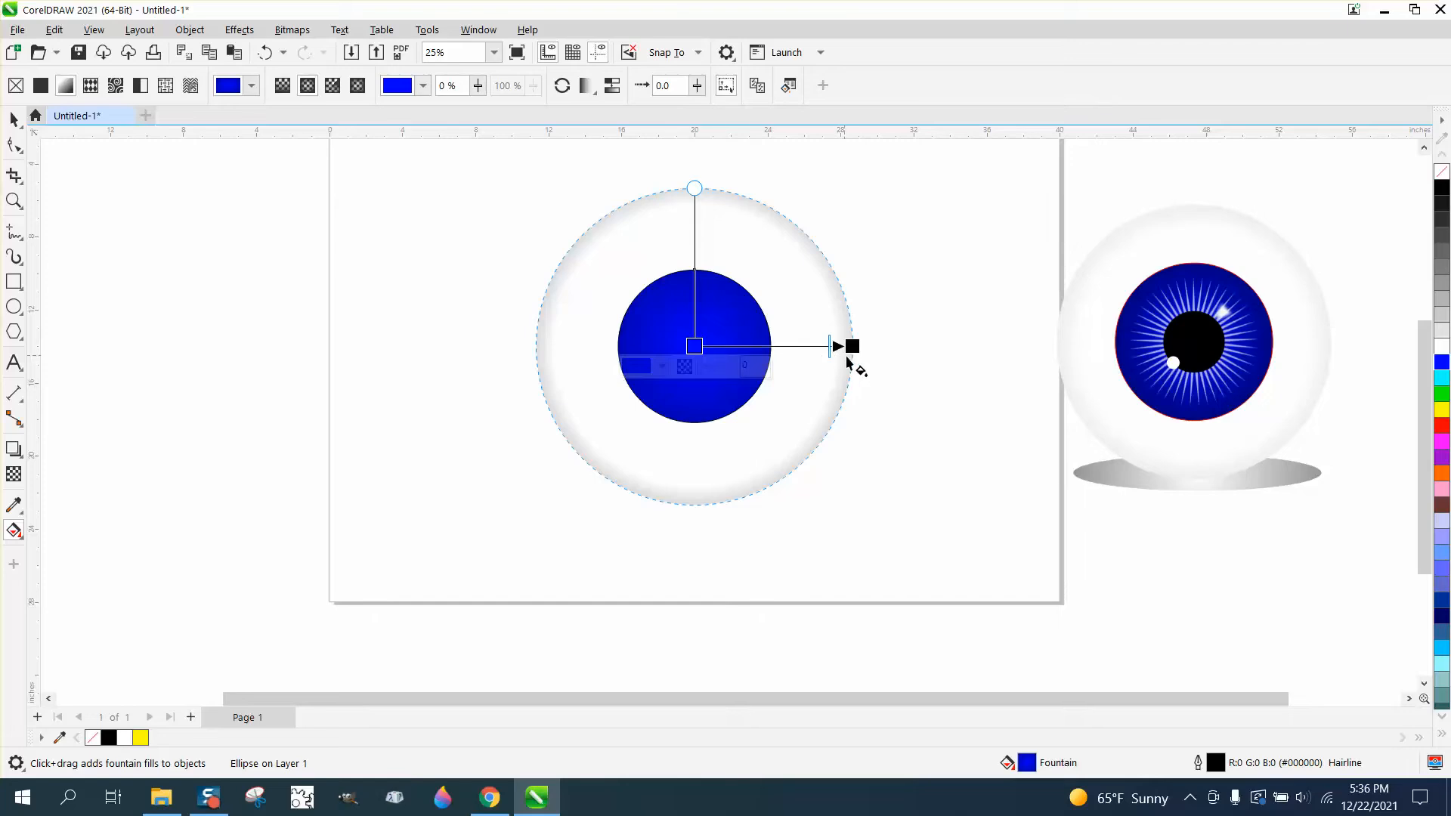
click(14, 119)
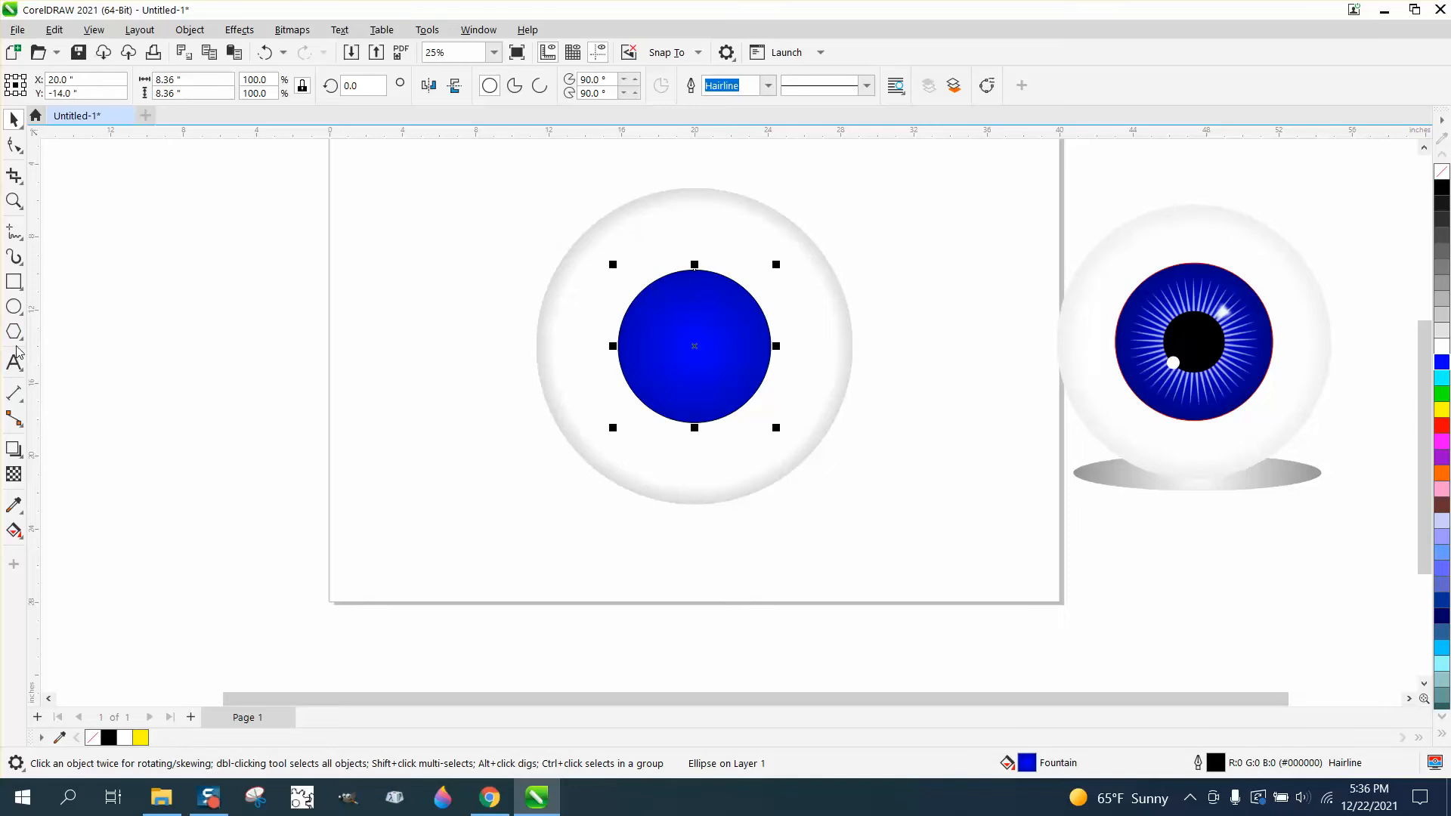
- Draw a pupil circle about 2.7 inches in diameter, filled black without an outline, and centre it on the page
click(16, 310)
drag(453, 303, 393, 362)
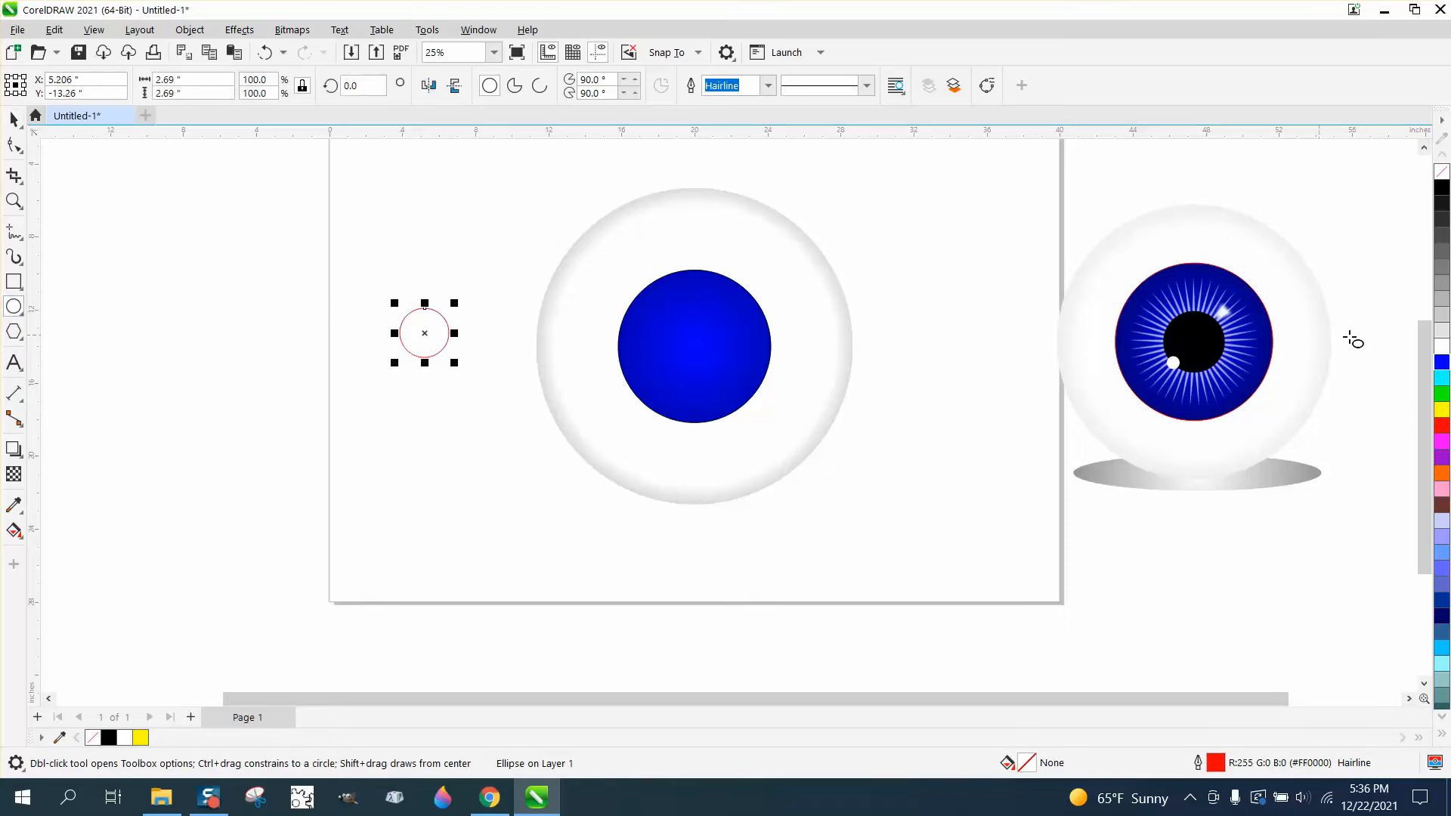
click(1442, 188)
right_click(1441, 171)
key(p)
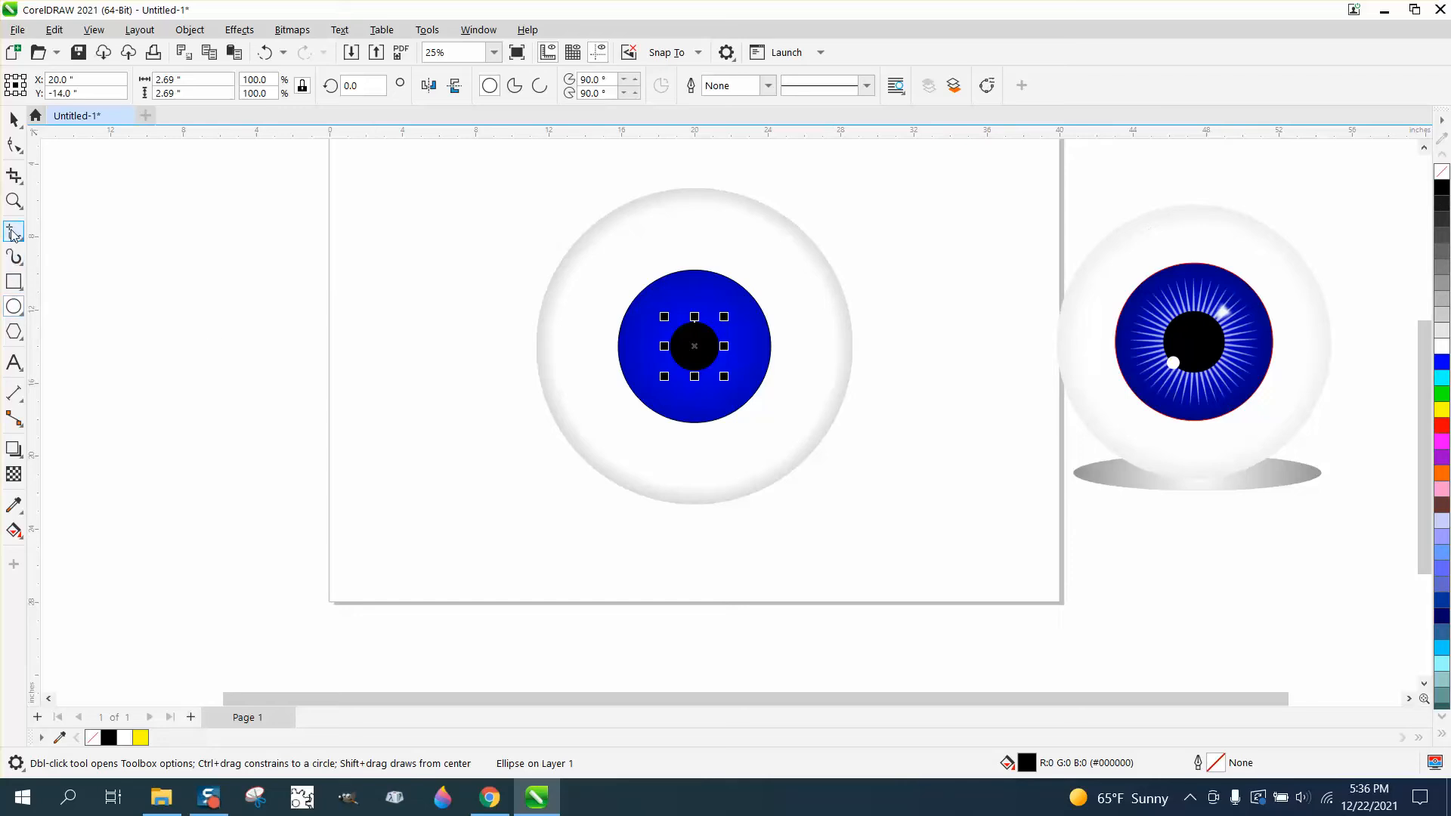
- Draw a rectangle about 4.7 by 5.1 inches in the empty area beside the eyeball and fill it yellow
click(13, 202)
drag(514, 197, 924, 528)
click(14, 281)
drag(195, 294, 335, 449)
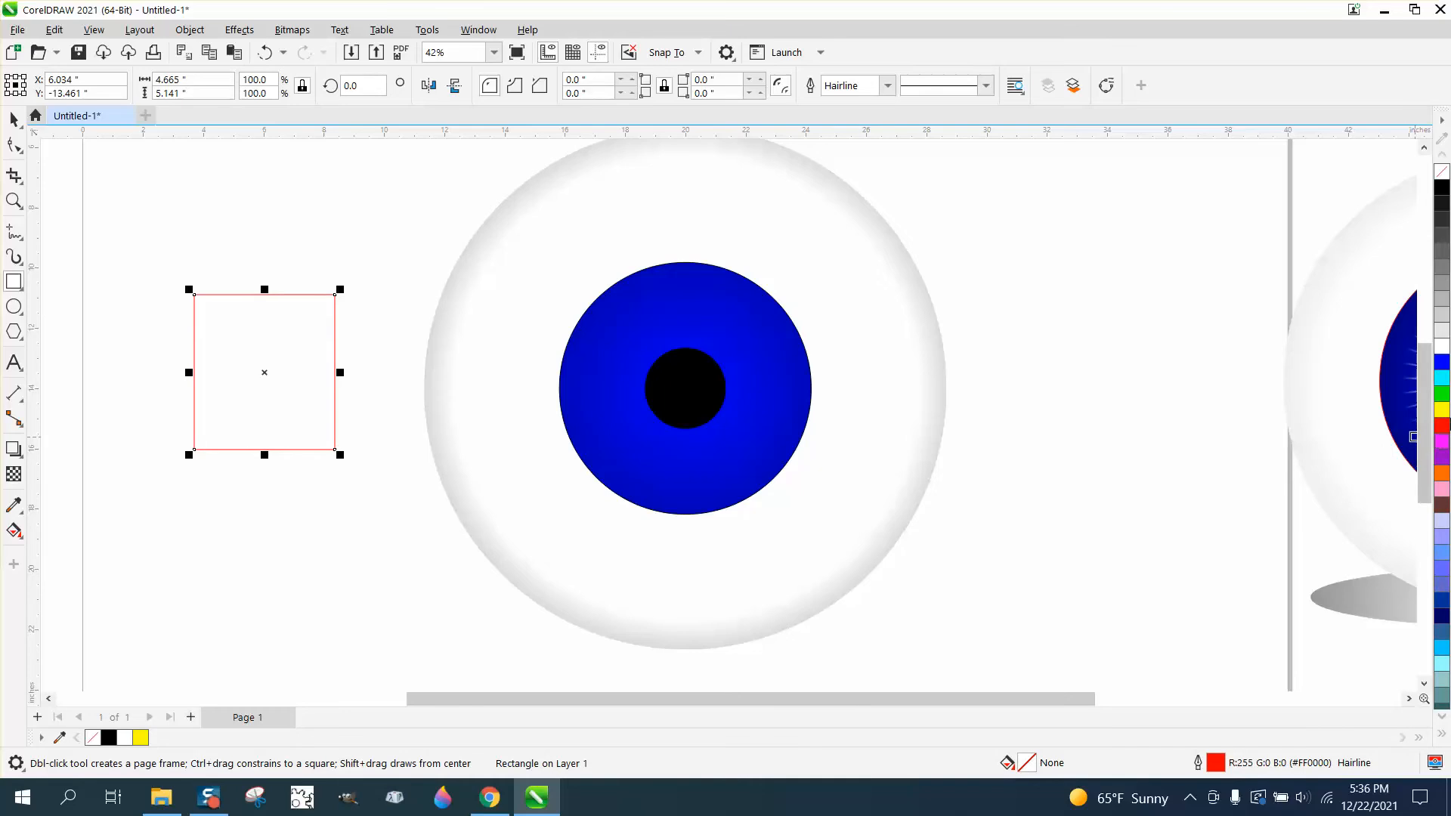
click(1442, 409)
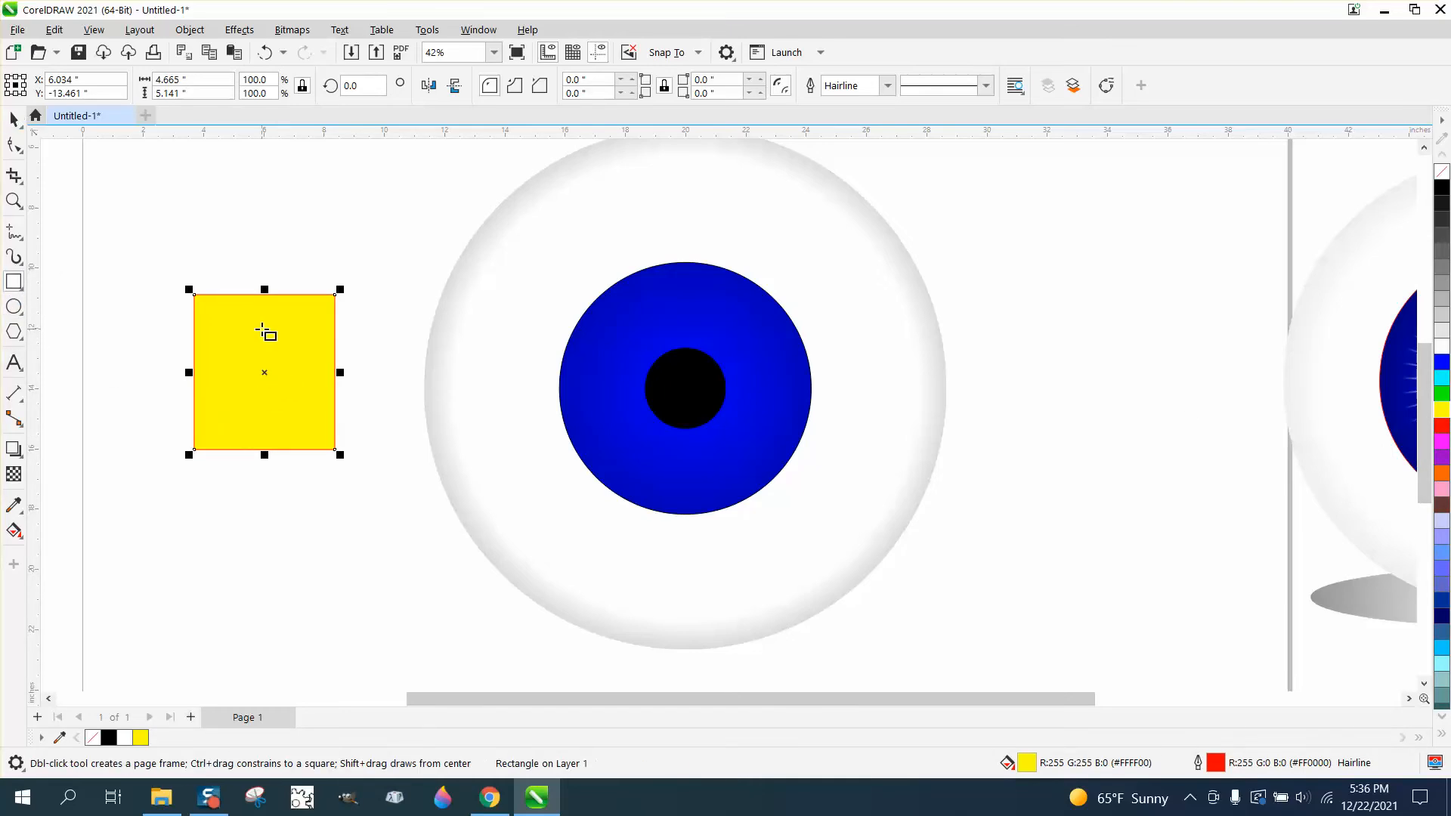
- Draw a narrow upright rectangle about 0.15 by 2.2 inches inside the yellow rectangle and convert it to curves
drag(261, 332, 264, 399)
click(14, 200)
drag(217, 297, 563, 528)
click(14, 145)
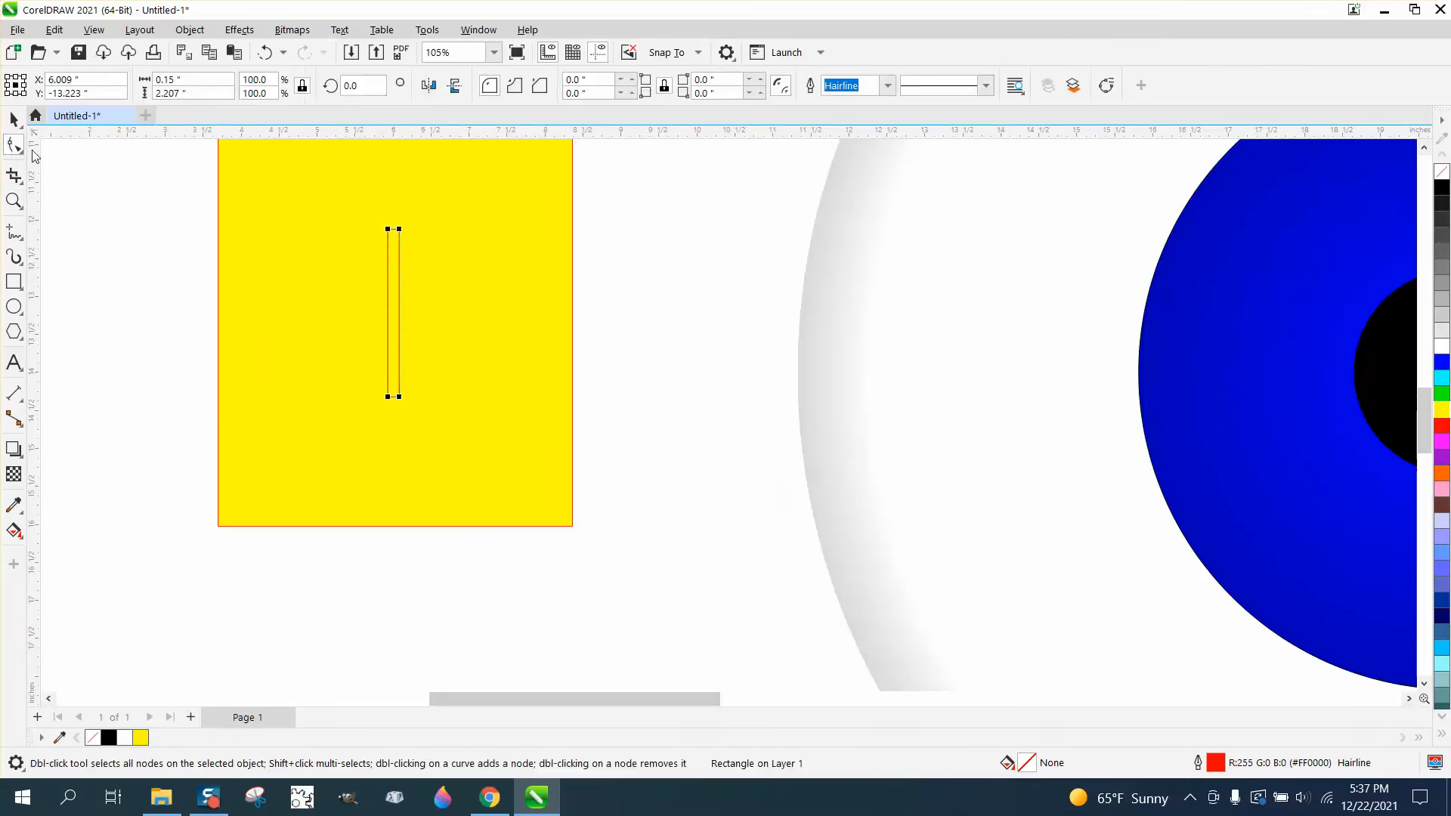
click(189, 30)
click(219, 479)
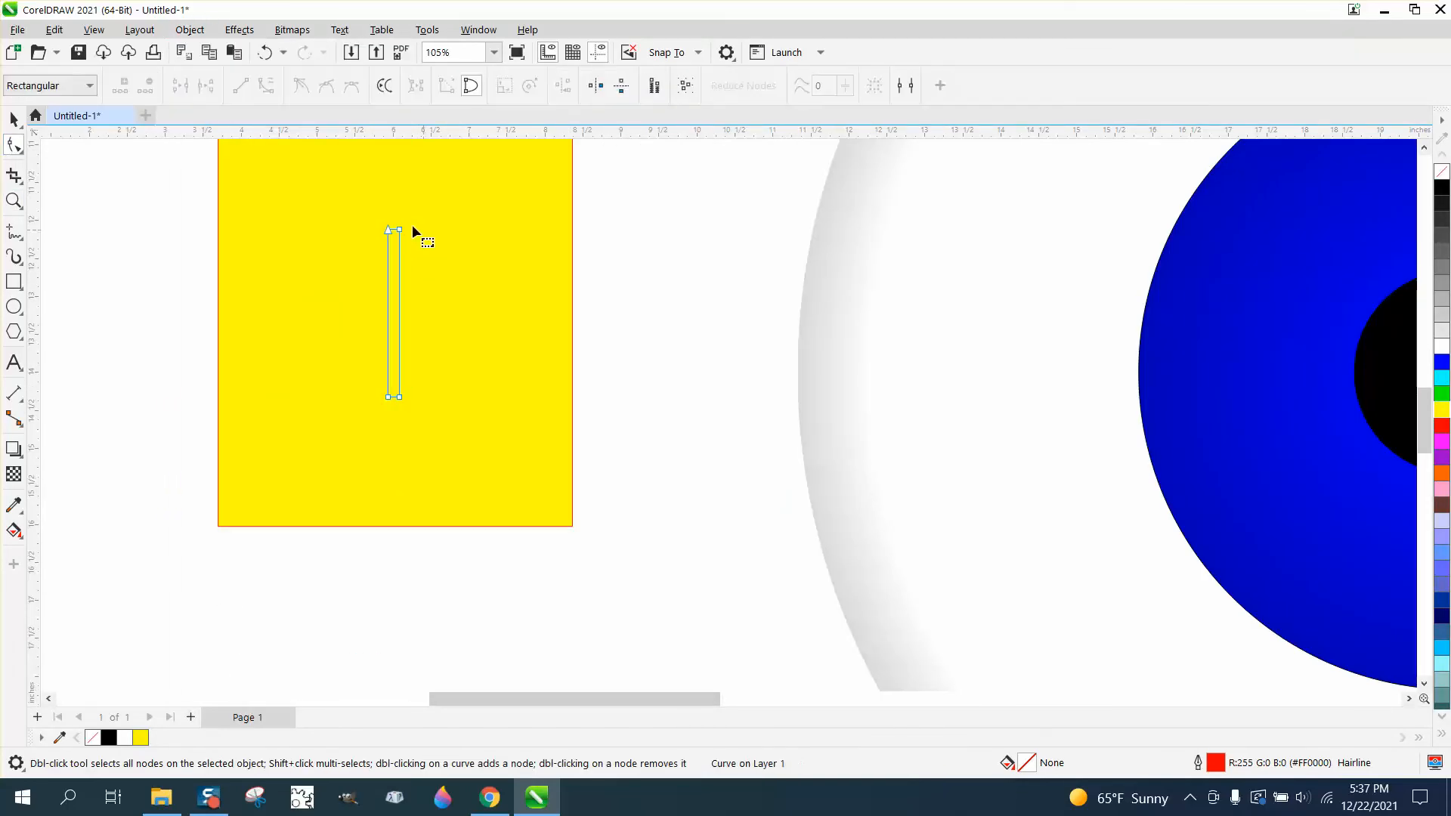
click(14, 200)
drag(321, 240, 554, 398)
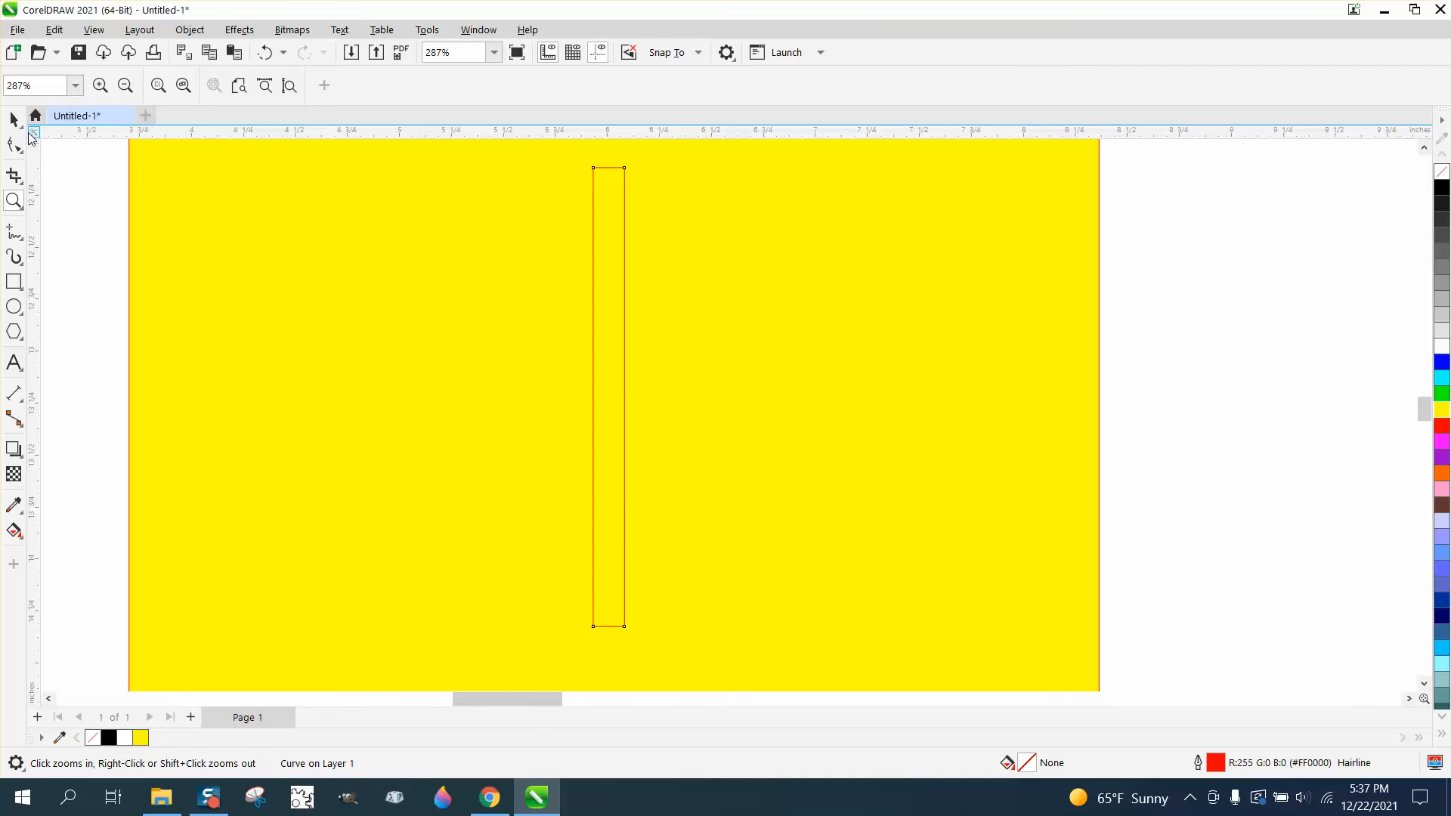
- Taper the narrow rectangle into a spike by bringing its two upper corner nodes together, and fill it white without an outline
click(14, 144)
mouse_move(594, 168)
mouse_down()
mouse_move(625, 178)
mouse_move(610, 171)
mouse_up()
scroll(410, 220, down, 3)
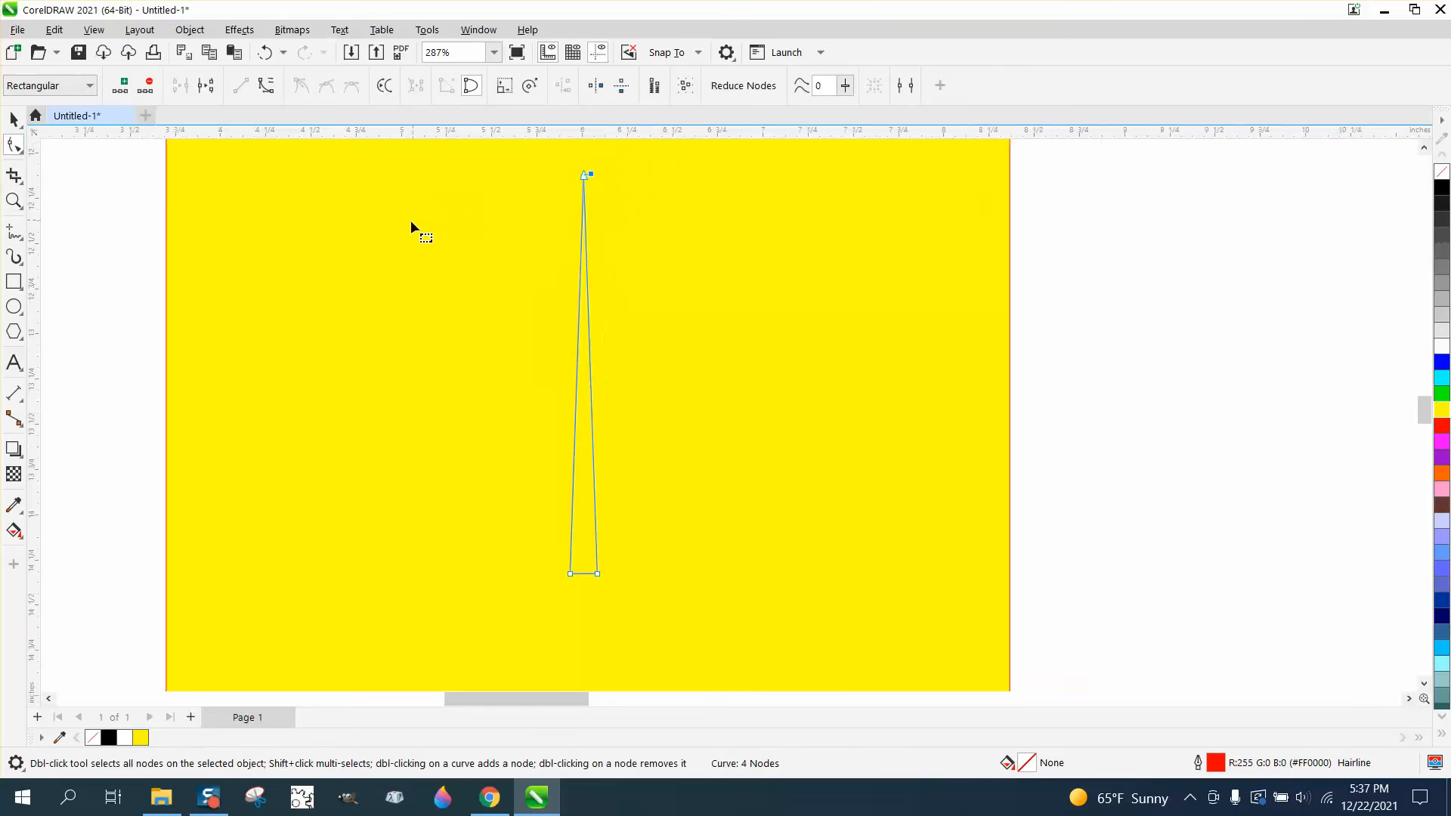
click(15, 125)
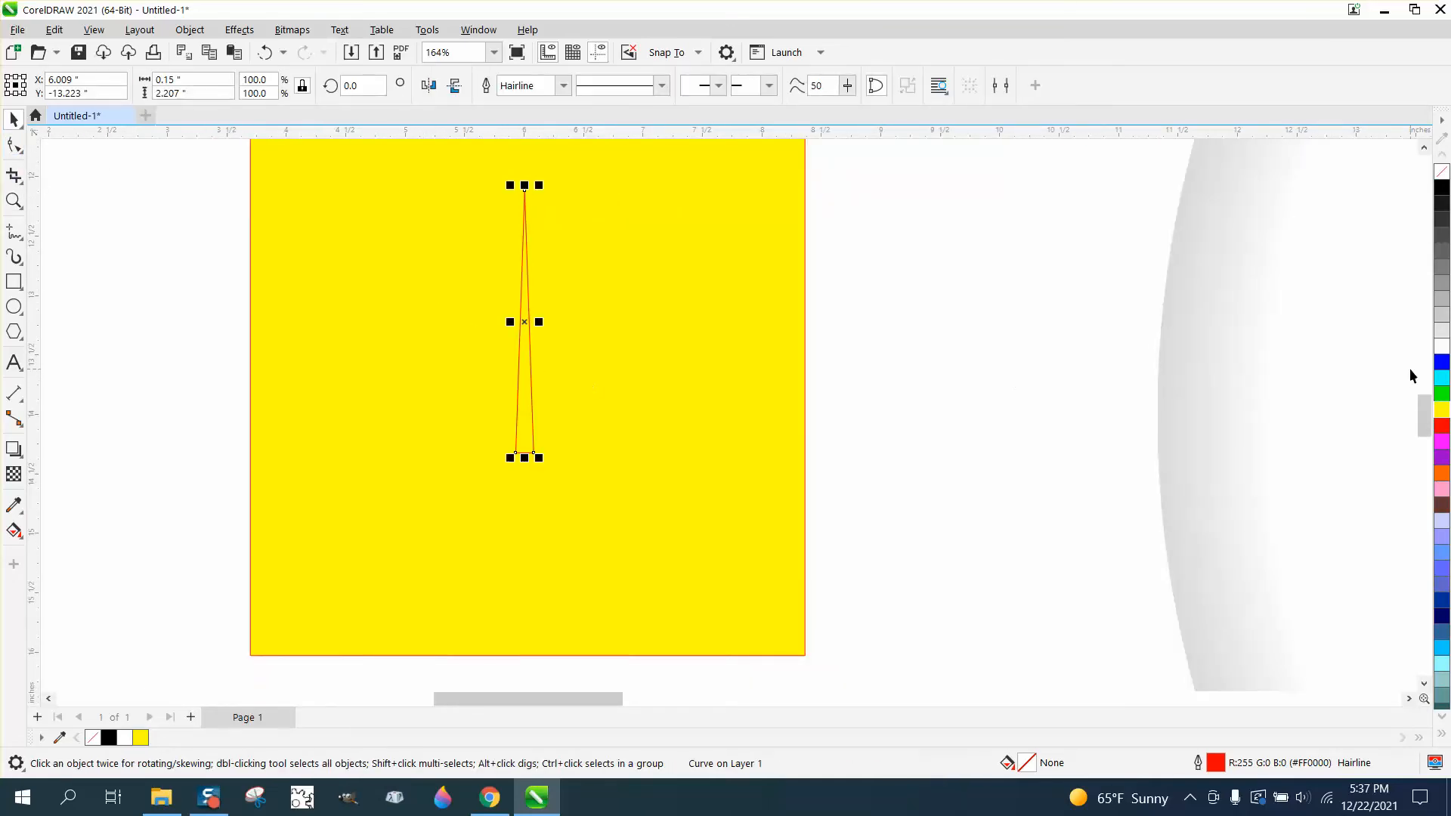
click(1440, 348)
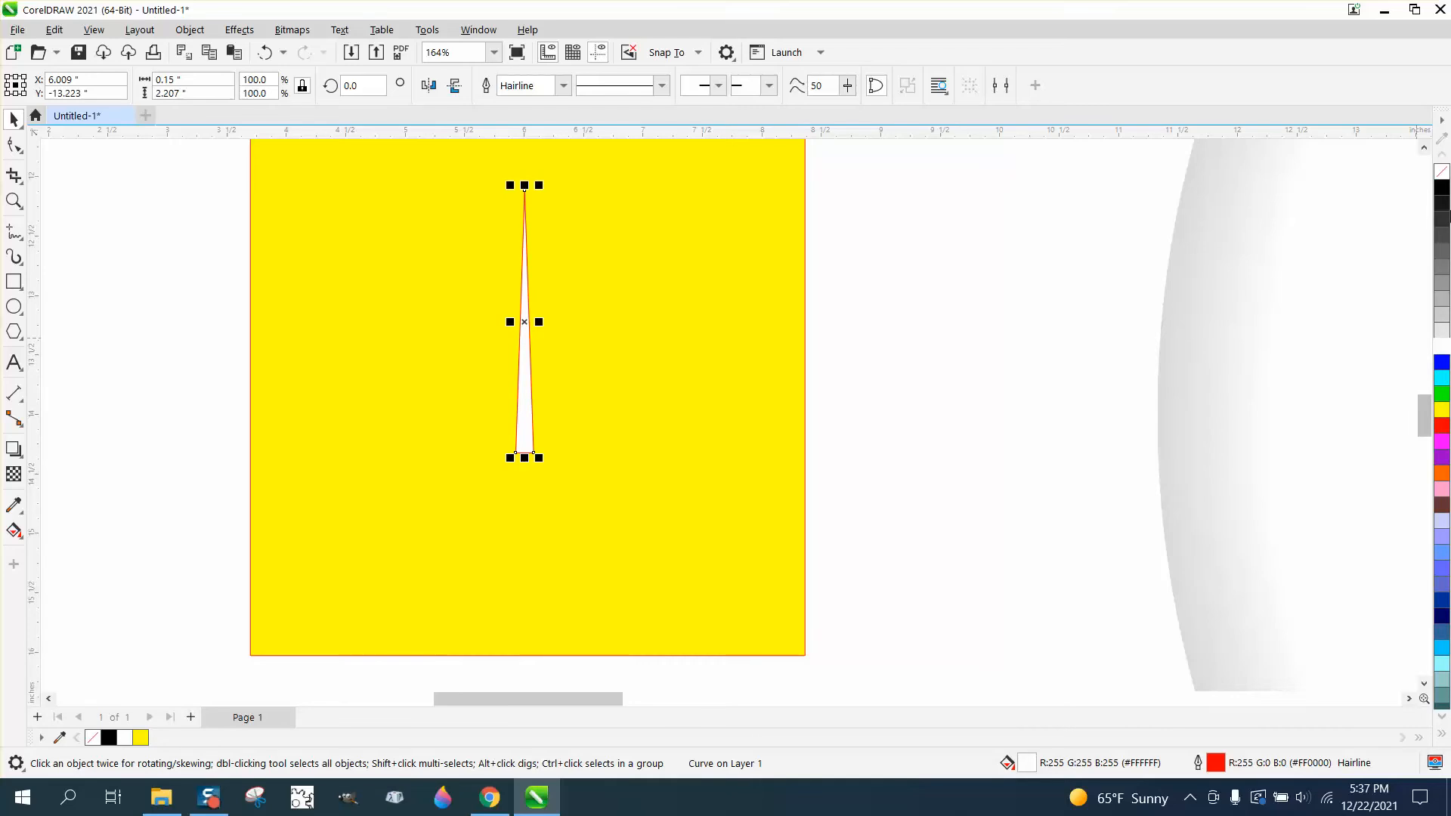
right_click(1441, 172)
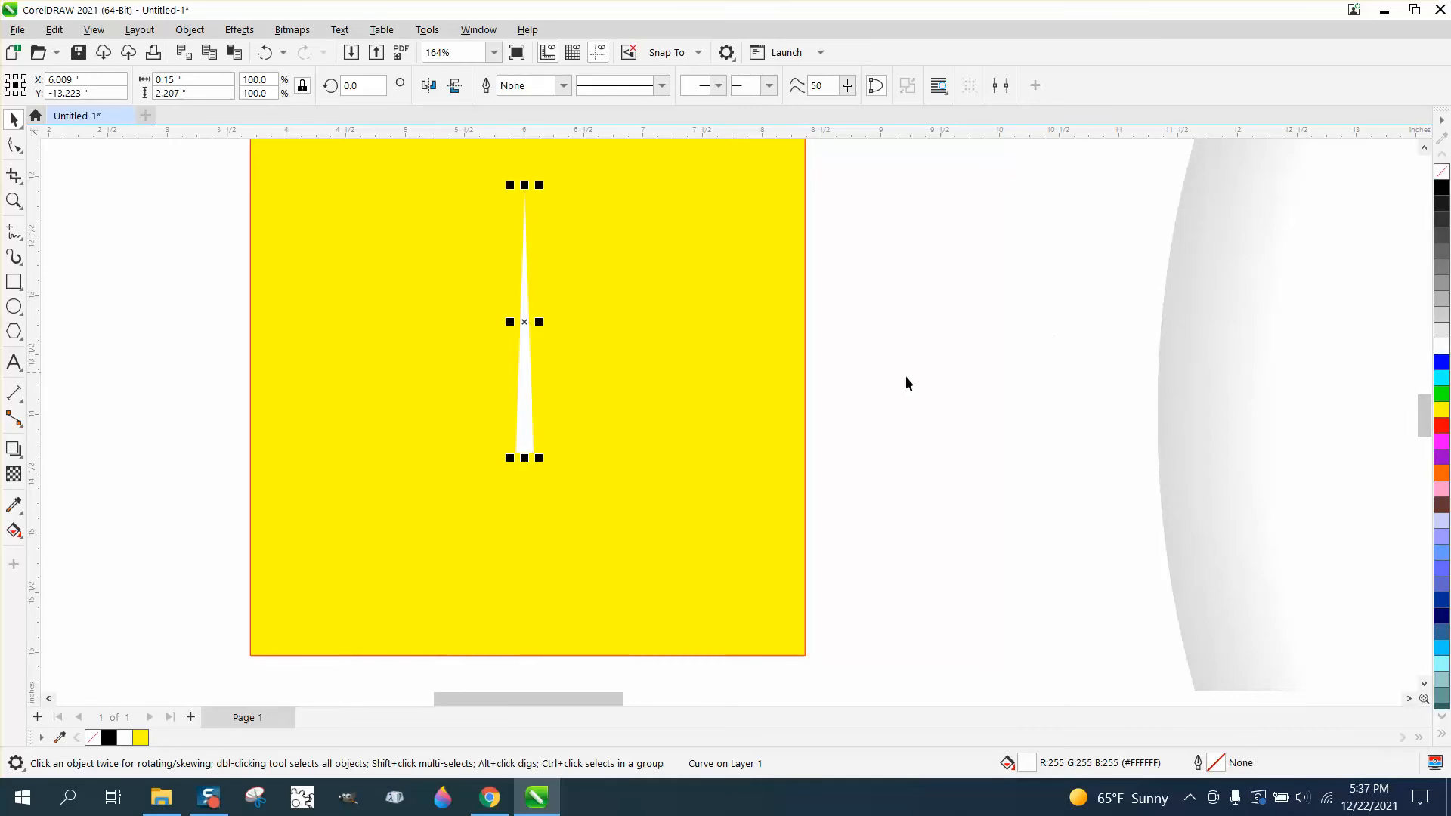
- Apply a Gaussian Blur with a radius of 4.2 pixels to the white spike
scroll(902, 383, down, 1)
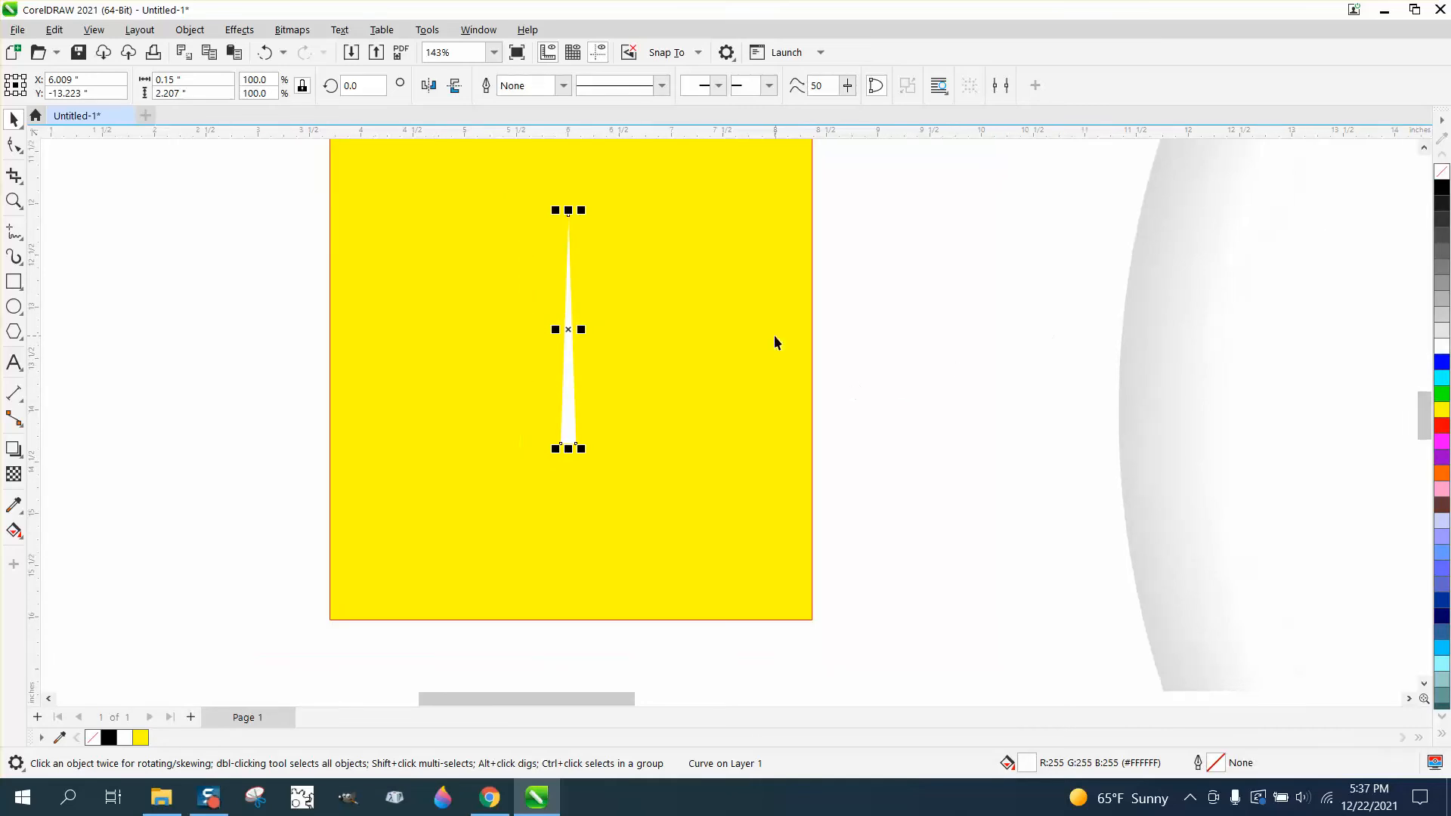
click(245, 32)
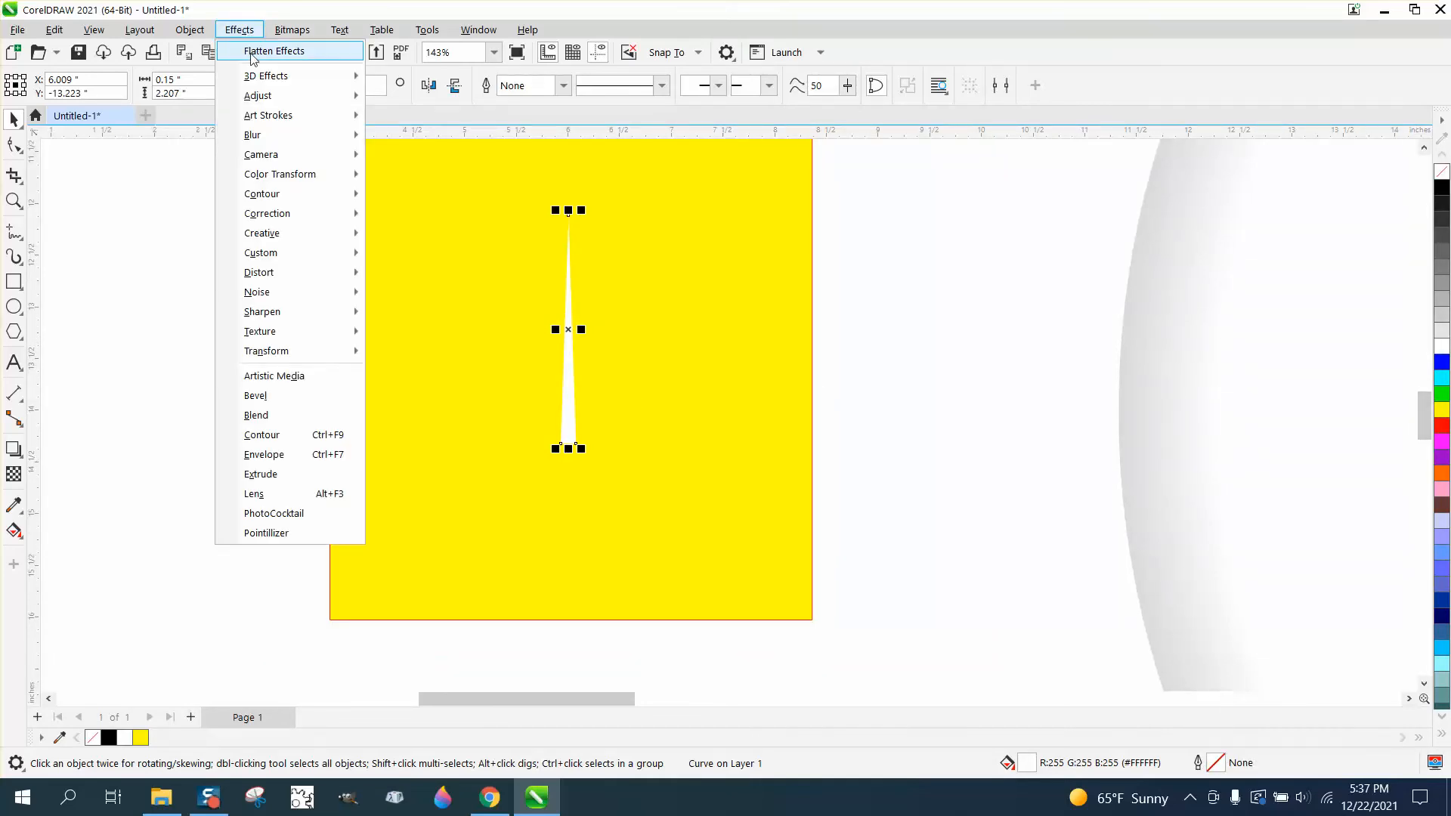
mouse_move(257, 138)
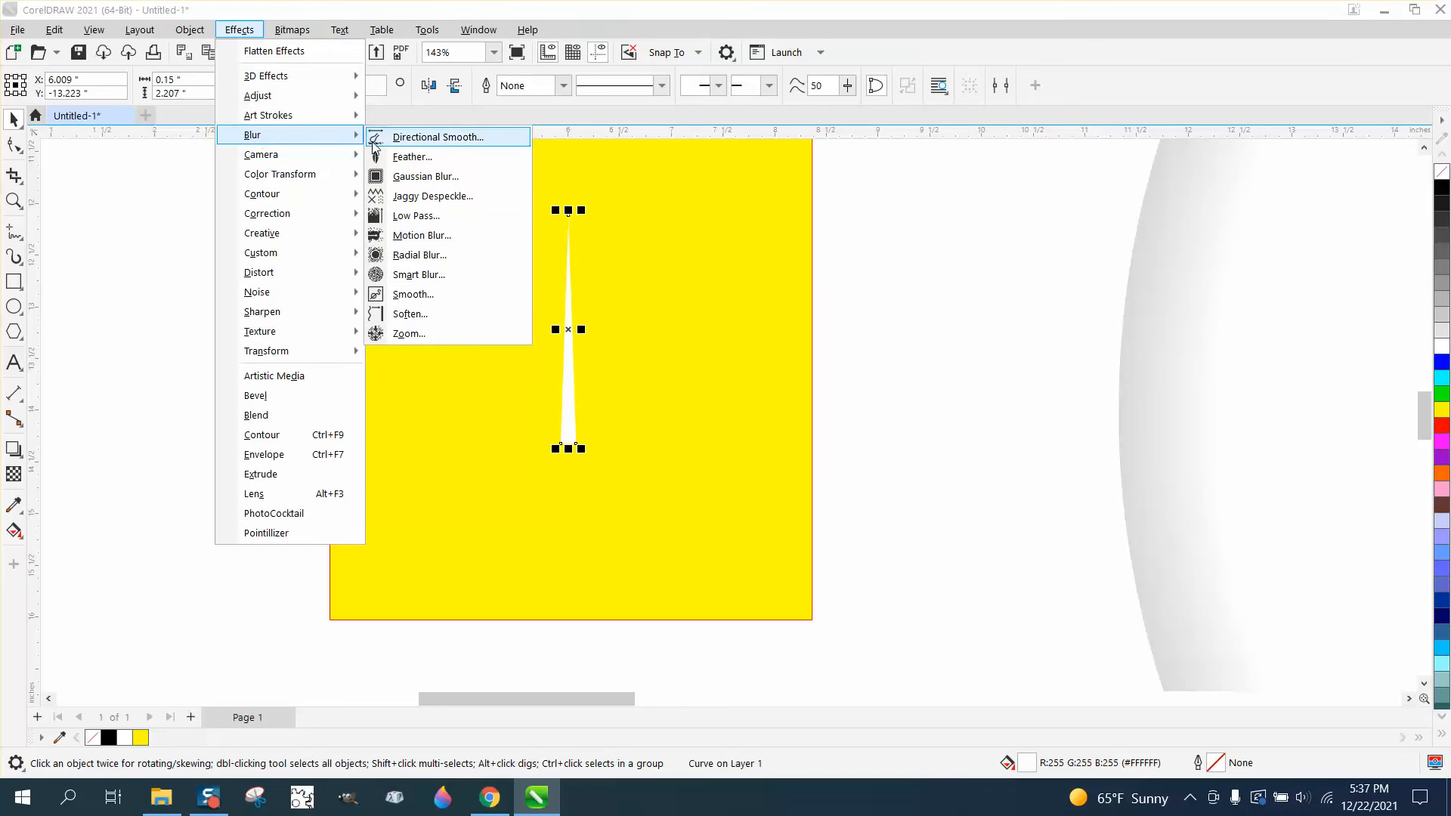
click(396, 175)
drag(683, 335, 923, 337)
drag(948, 386, 854, 391)
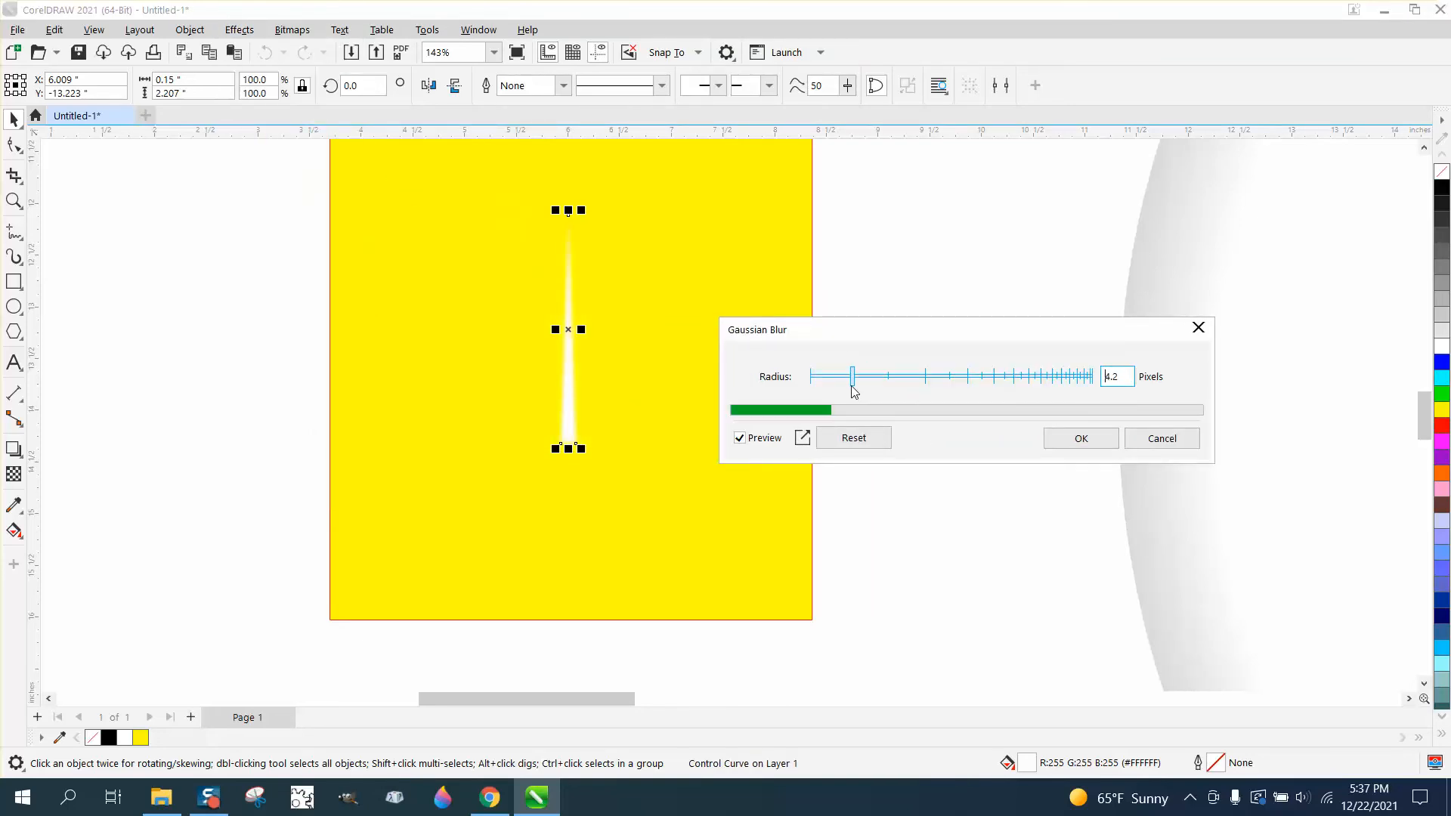
click(1069, 438)
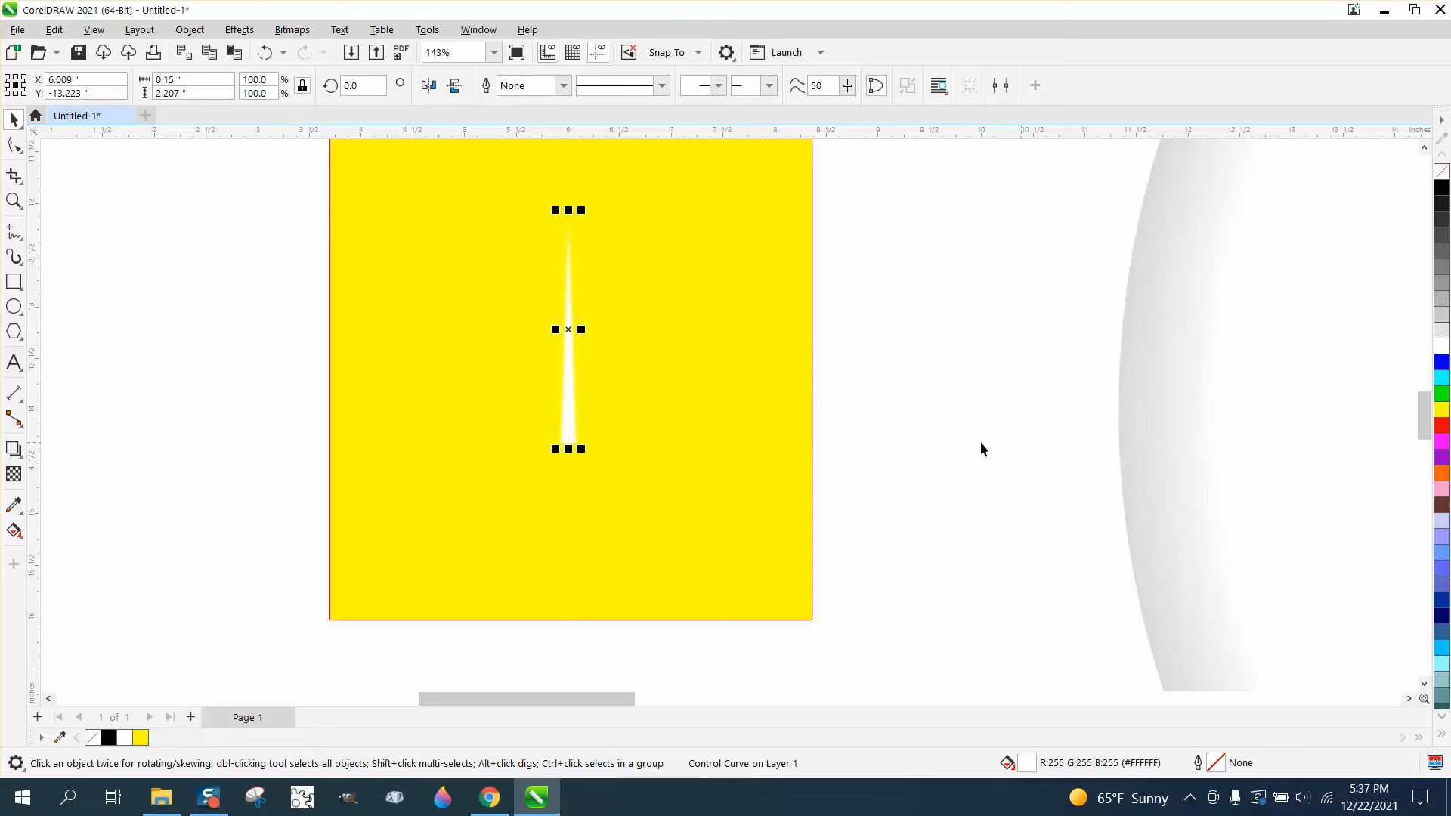
- Centre the white spike on the page and move it straight up until its base slightly overlaps the pupil's upper edge
scroll(438, 397, down, 5)
scroll(344, 412, down, 1)
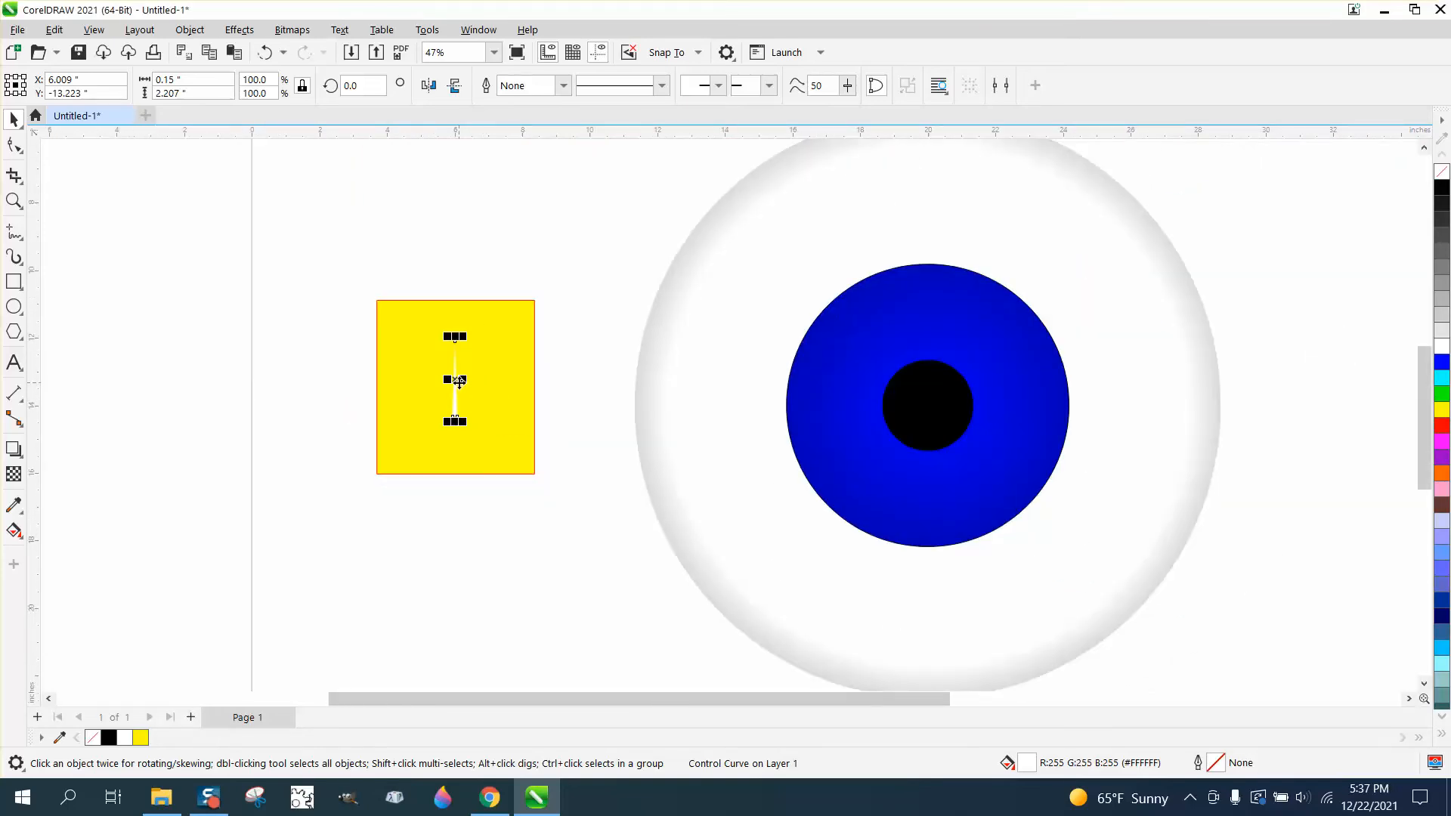
key(p)
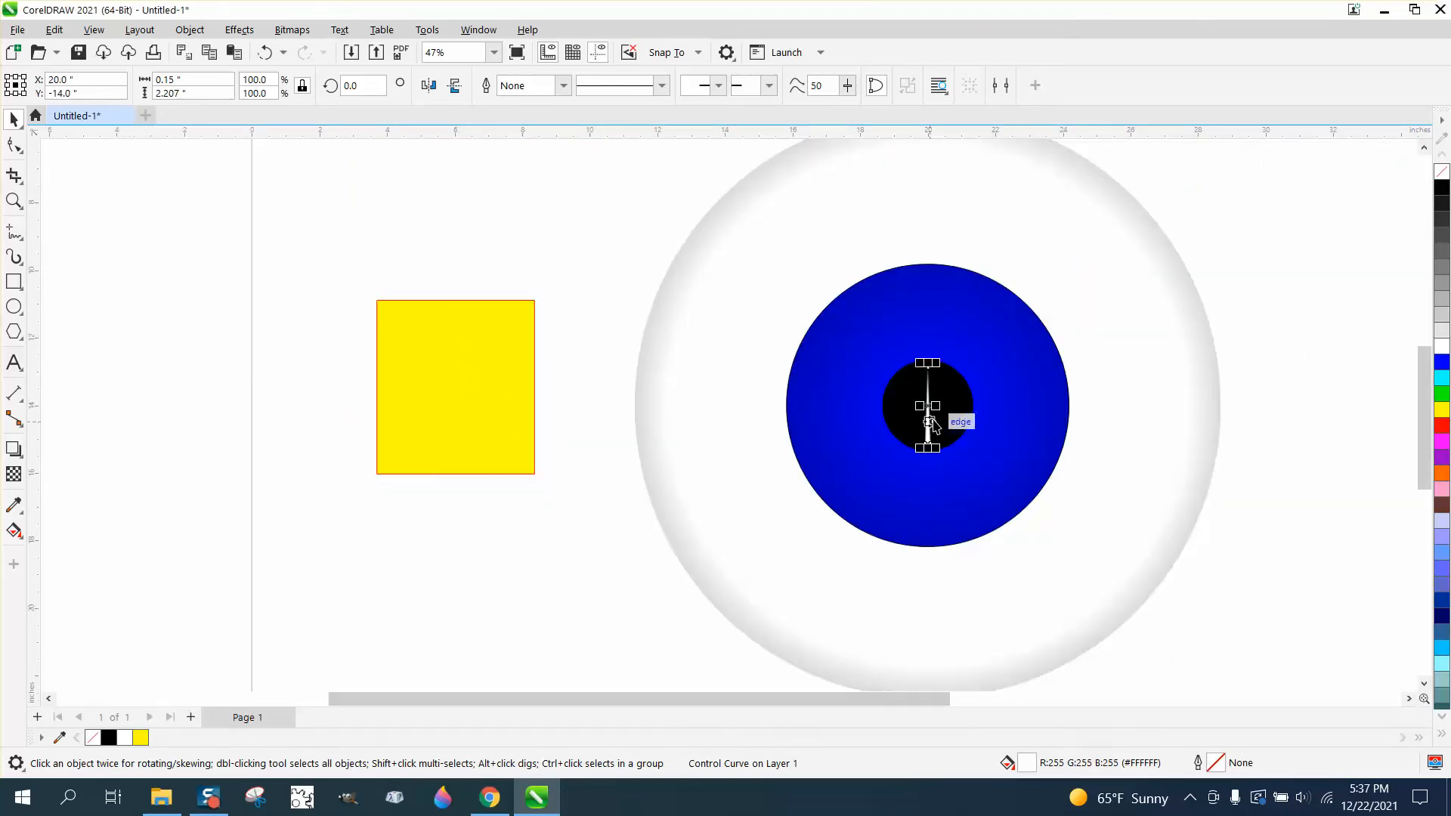
drag(930, 406, 933, 378)
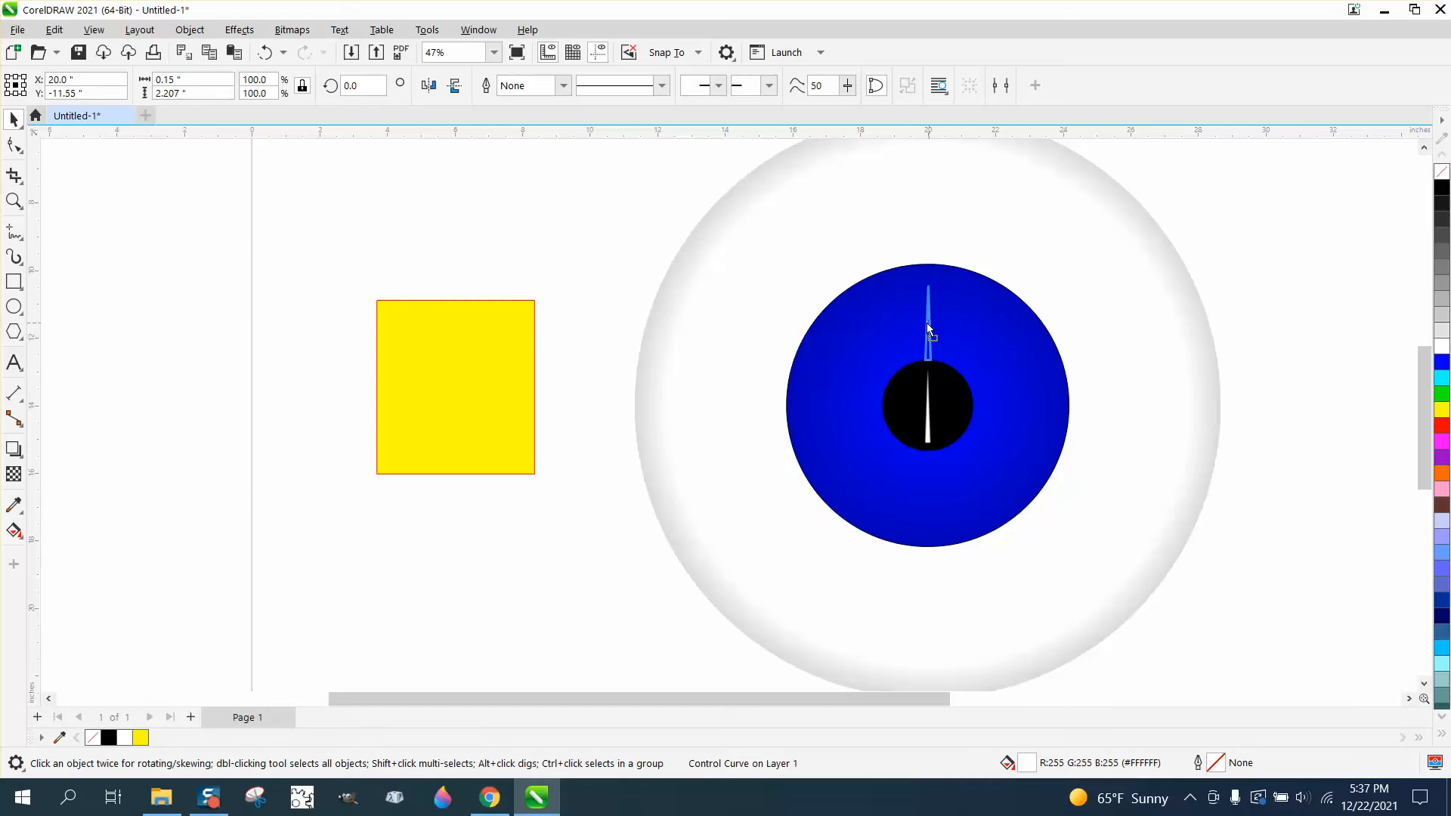
drag(926, 324, 927, 323)
click(15, 201)
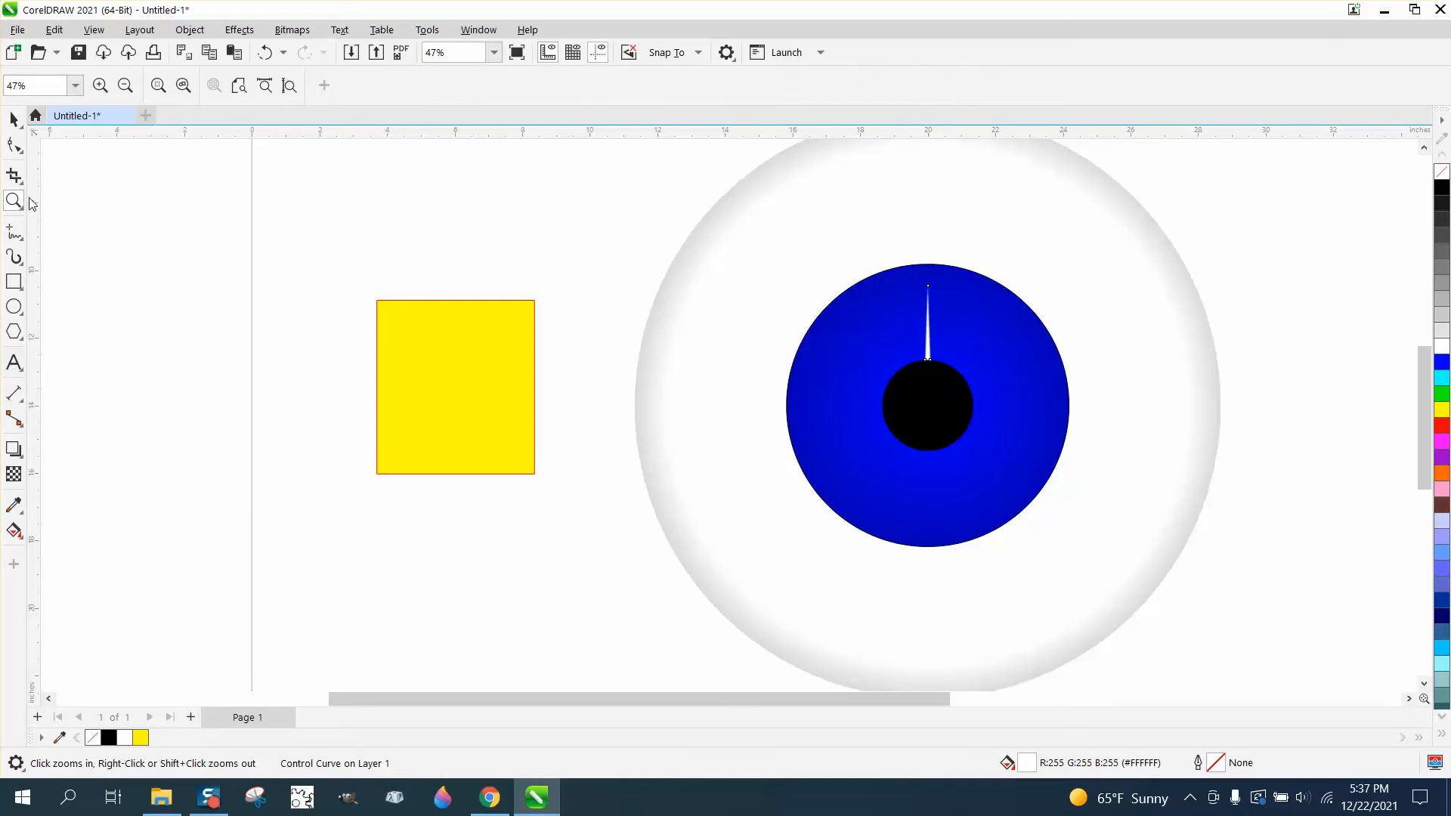
drag(807, 256, 1023, 428)
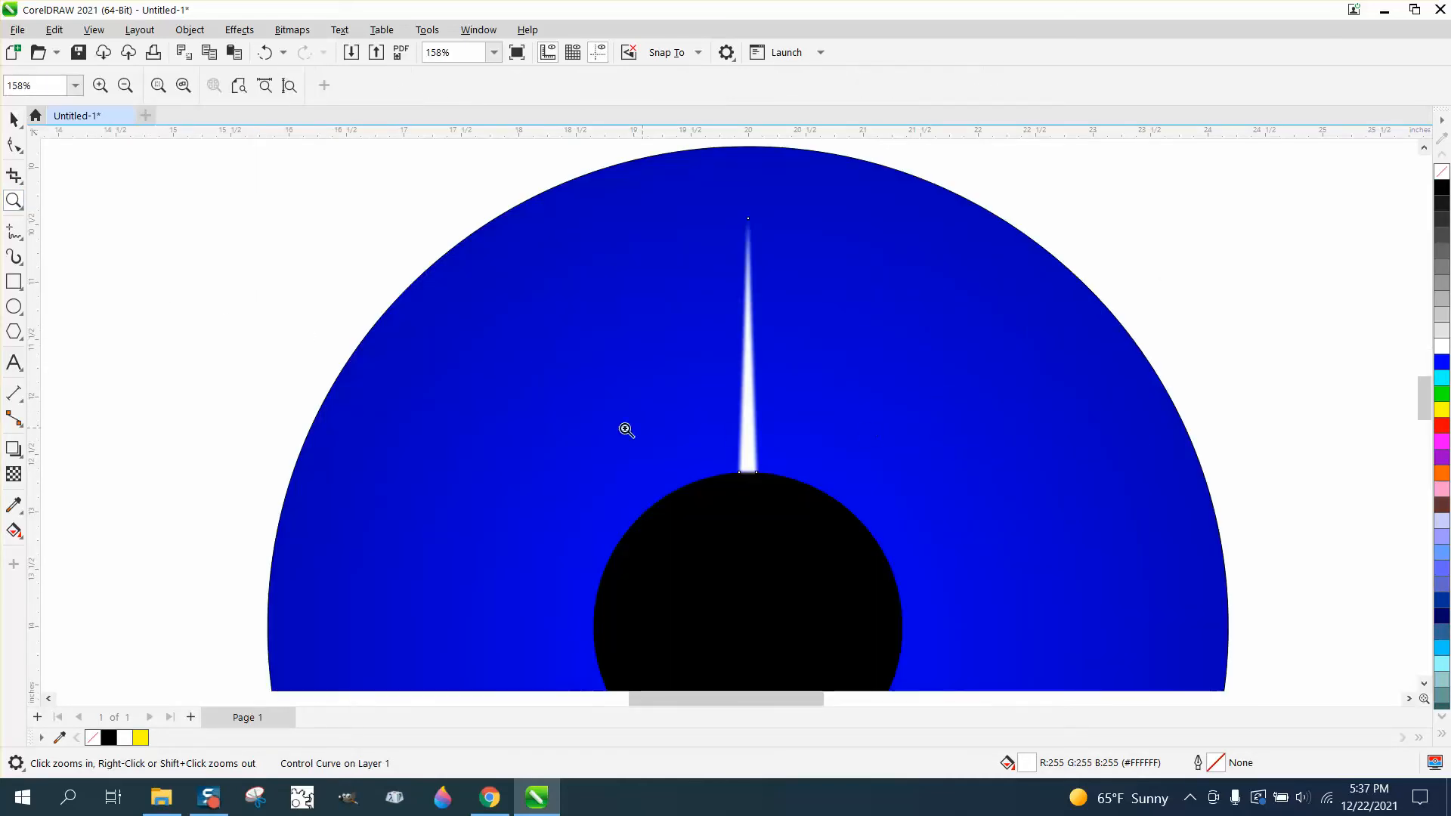
click(13, 120)
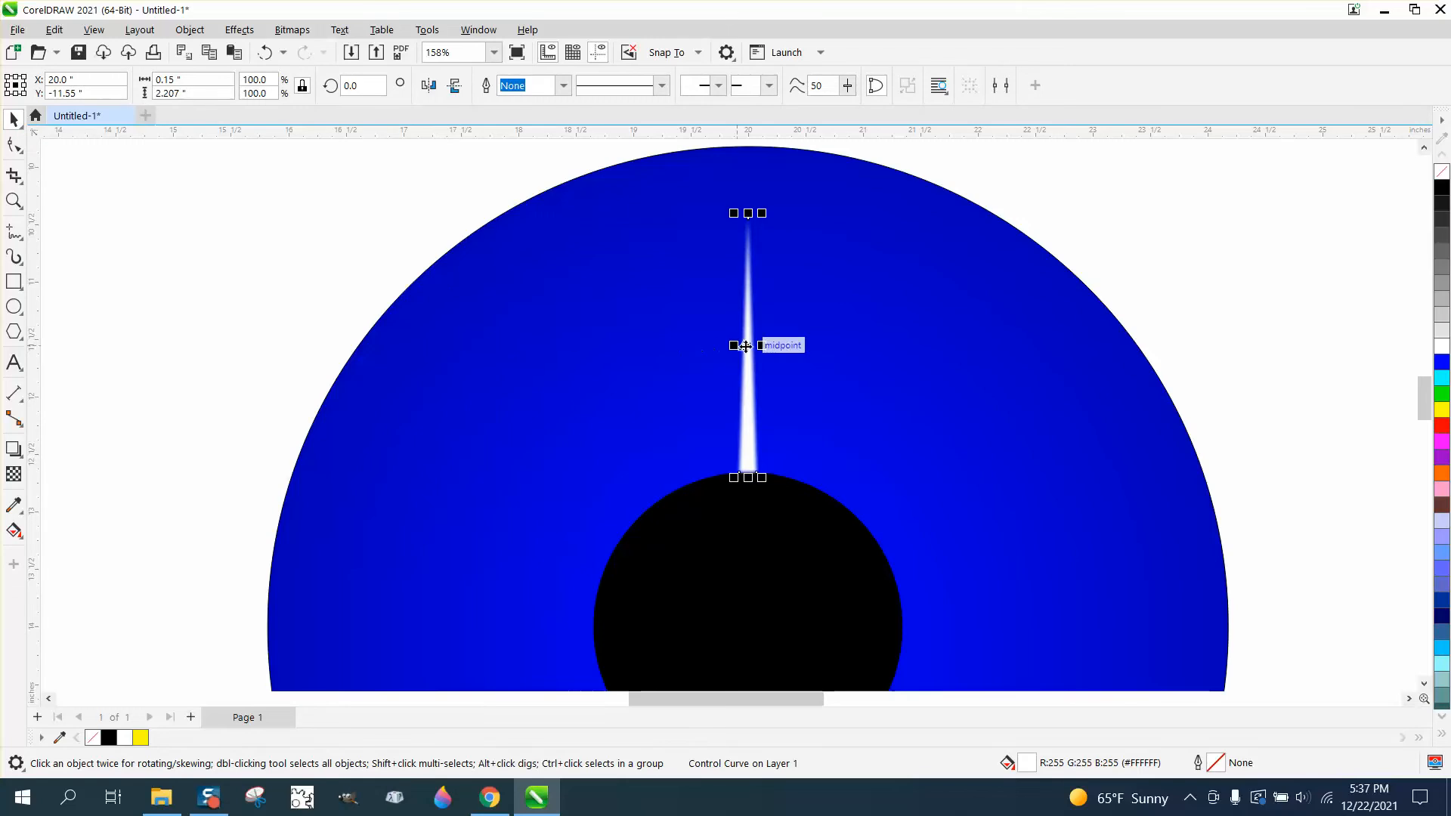
drag(746, 346, 747, 360)
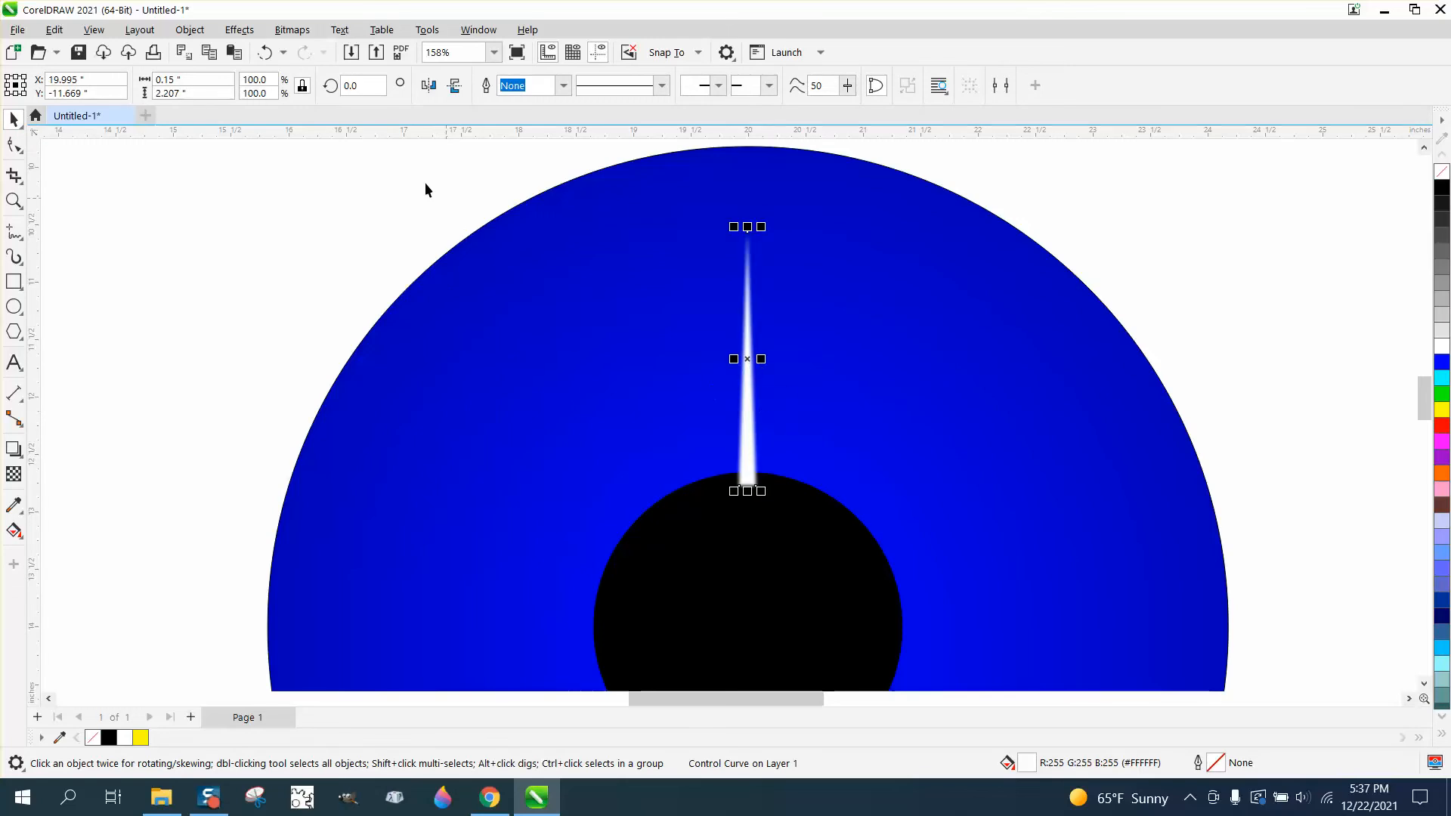
- Bring the black pupil circle to the front of the page so it covers the base of the spike
click(239, 30)
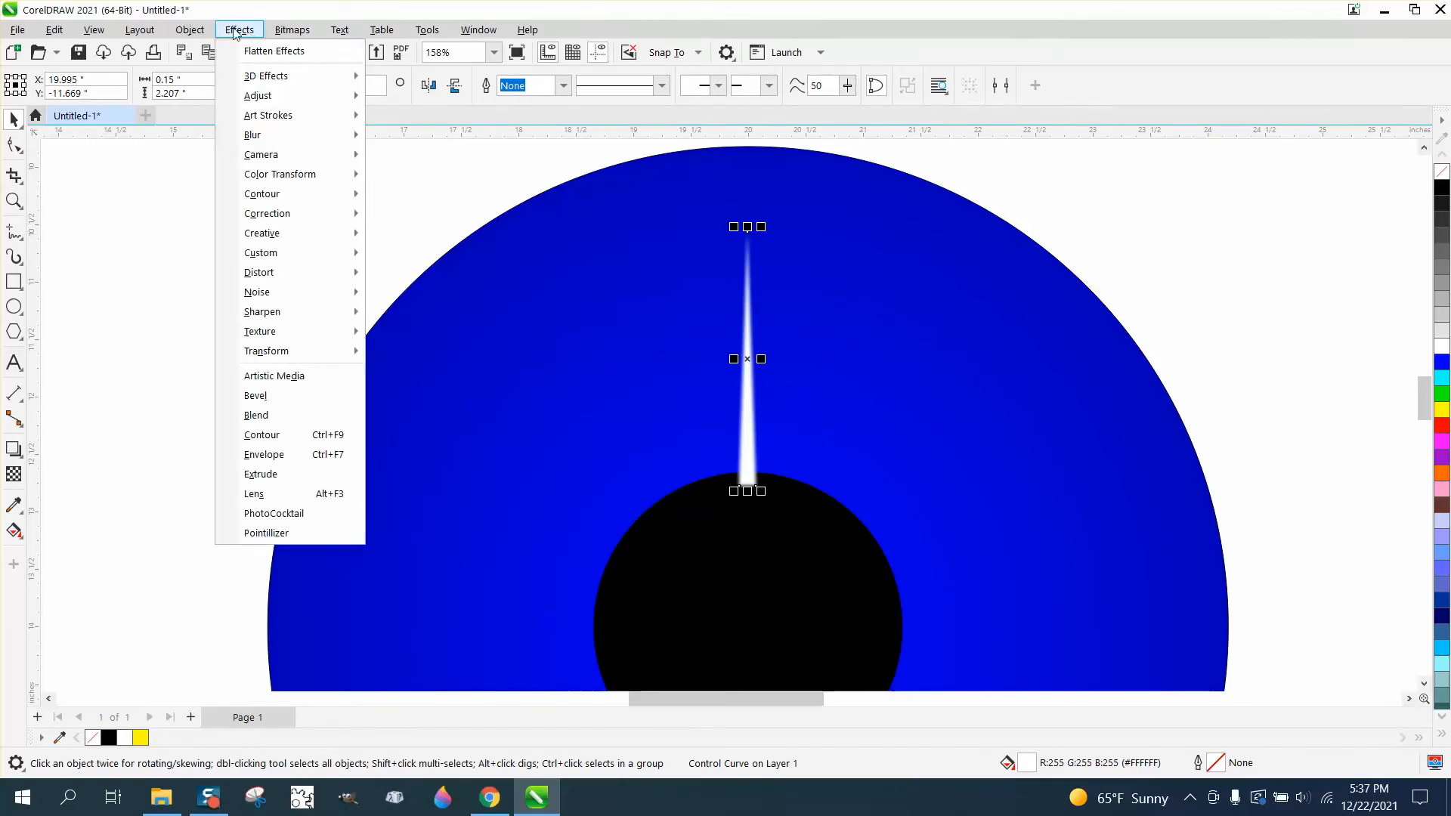
mouse_move(190, 32)
mouse_move(250, 309)
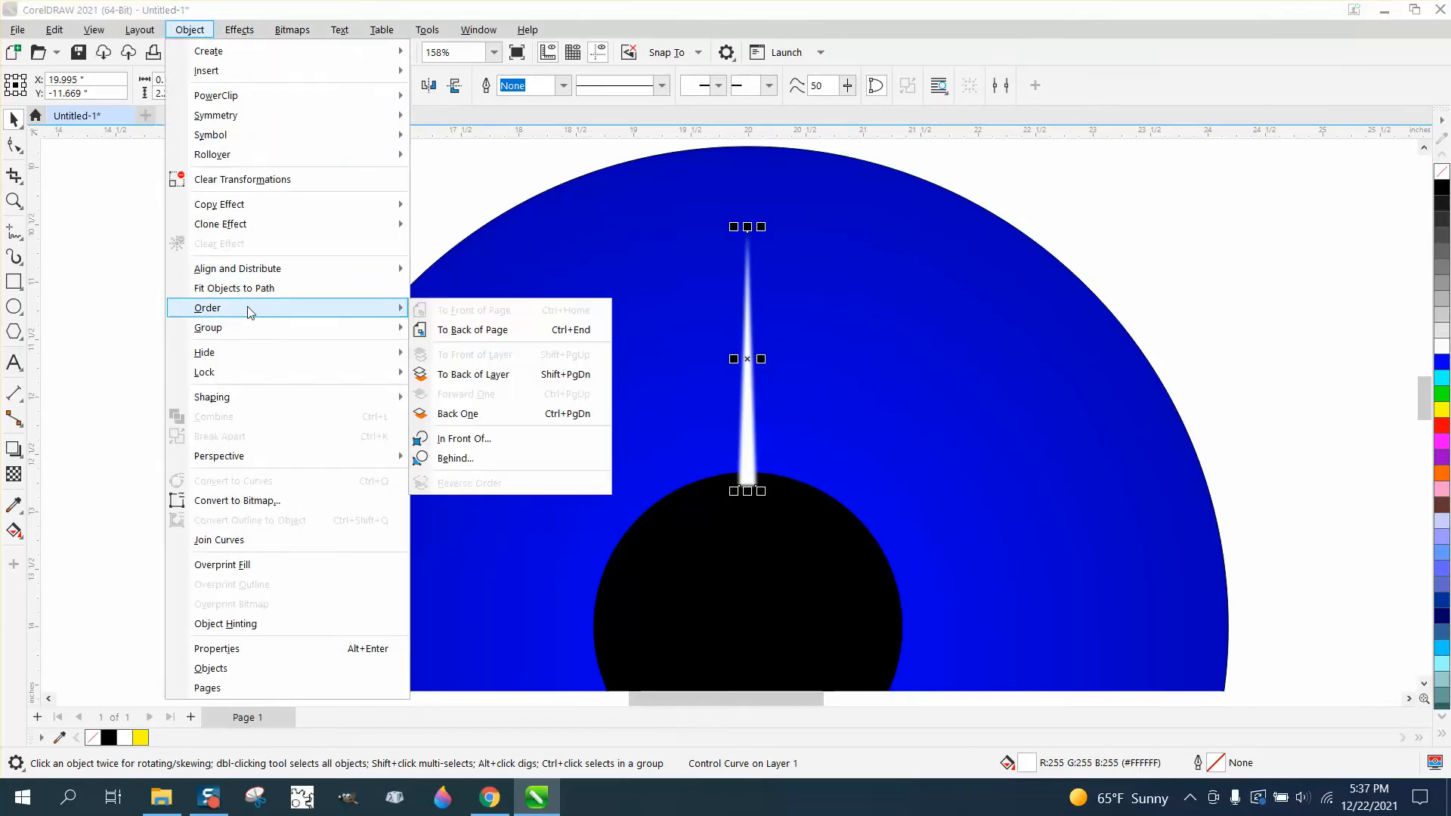
click(425, 337)
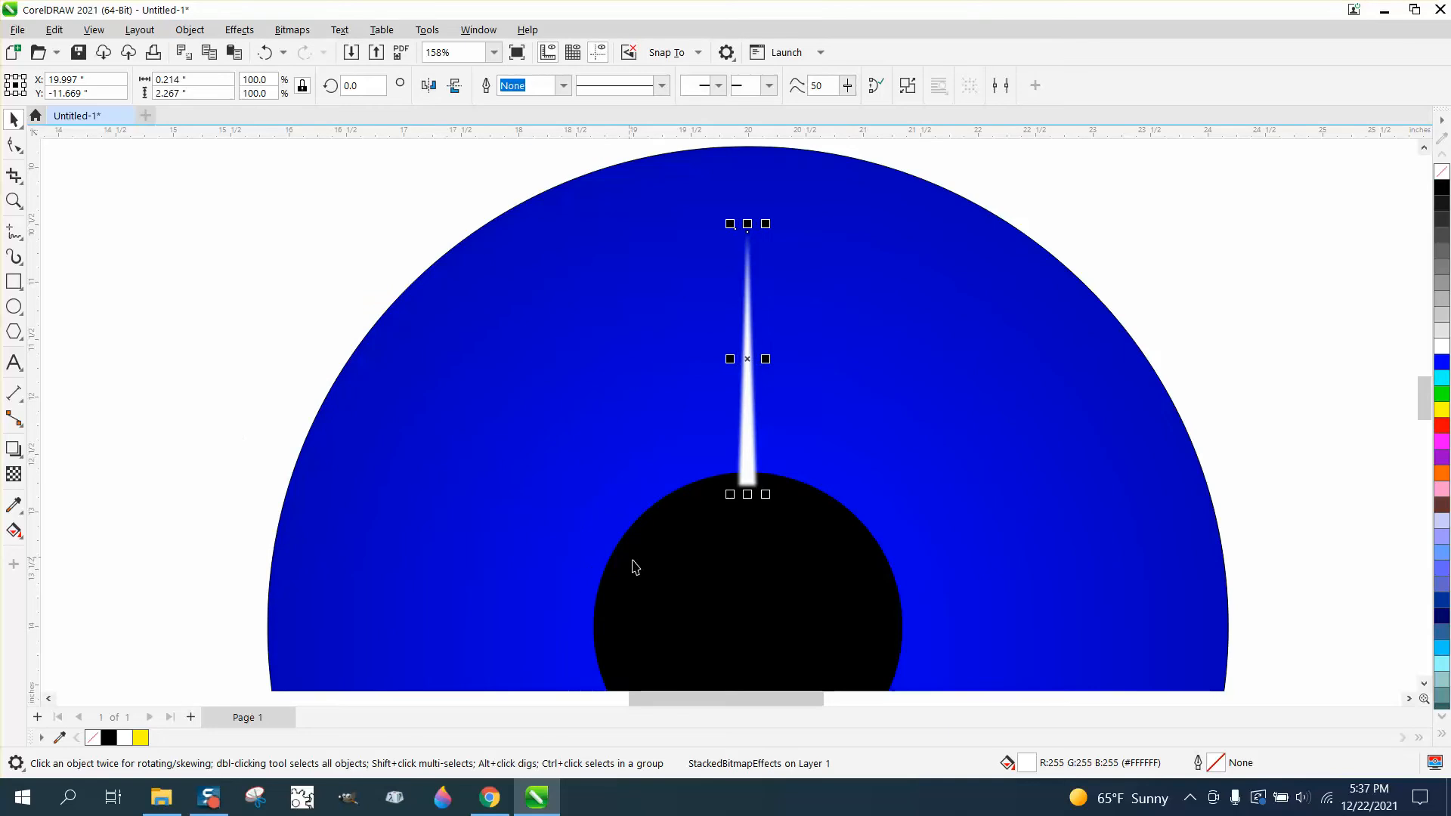
click(668, 577)
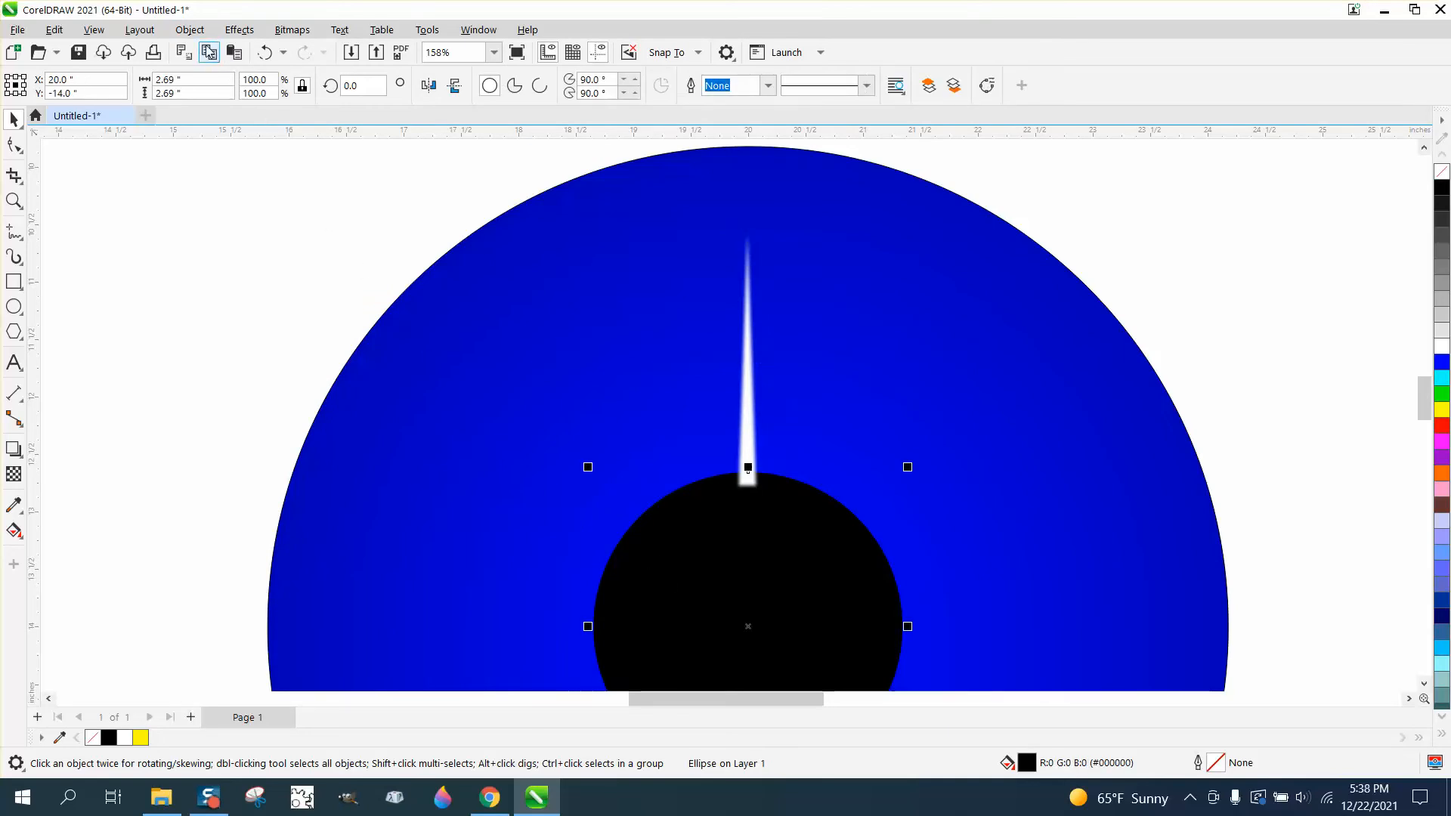
click(189, 29)
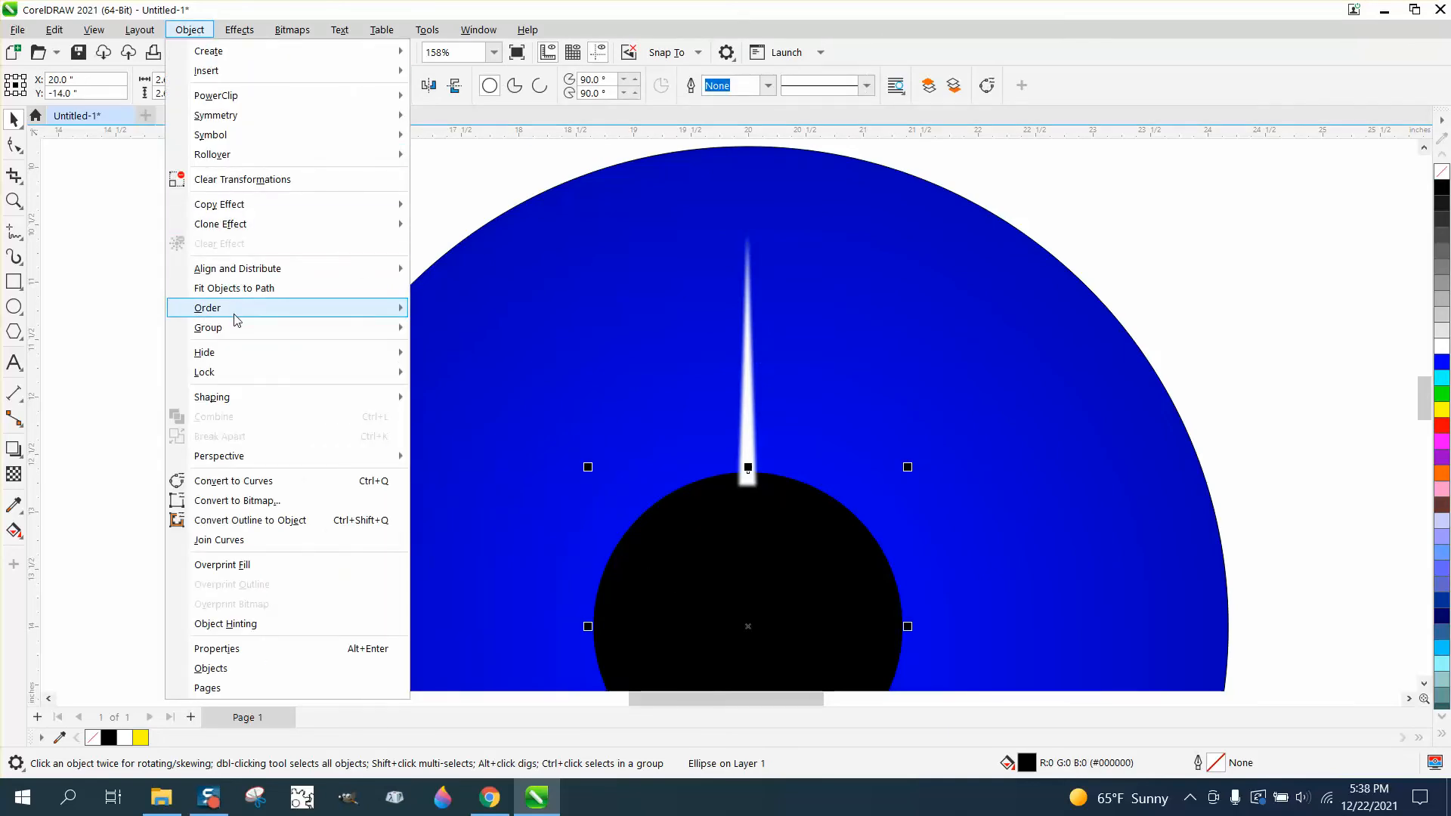
click(485, 316)
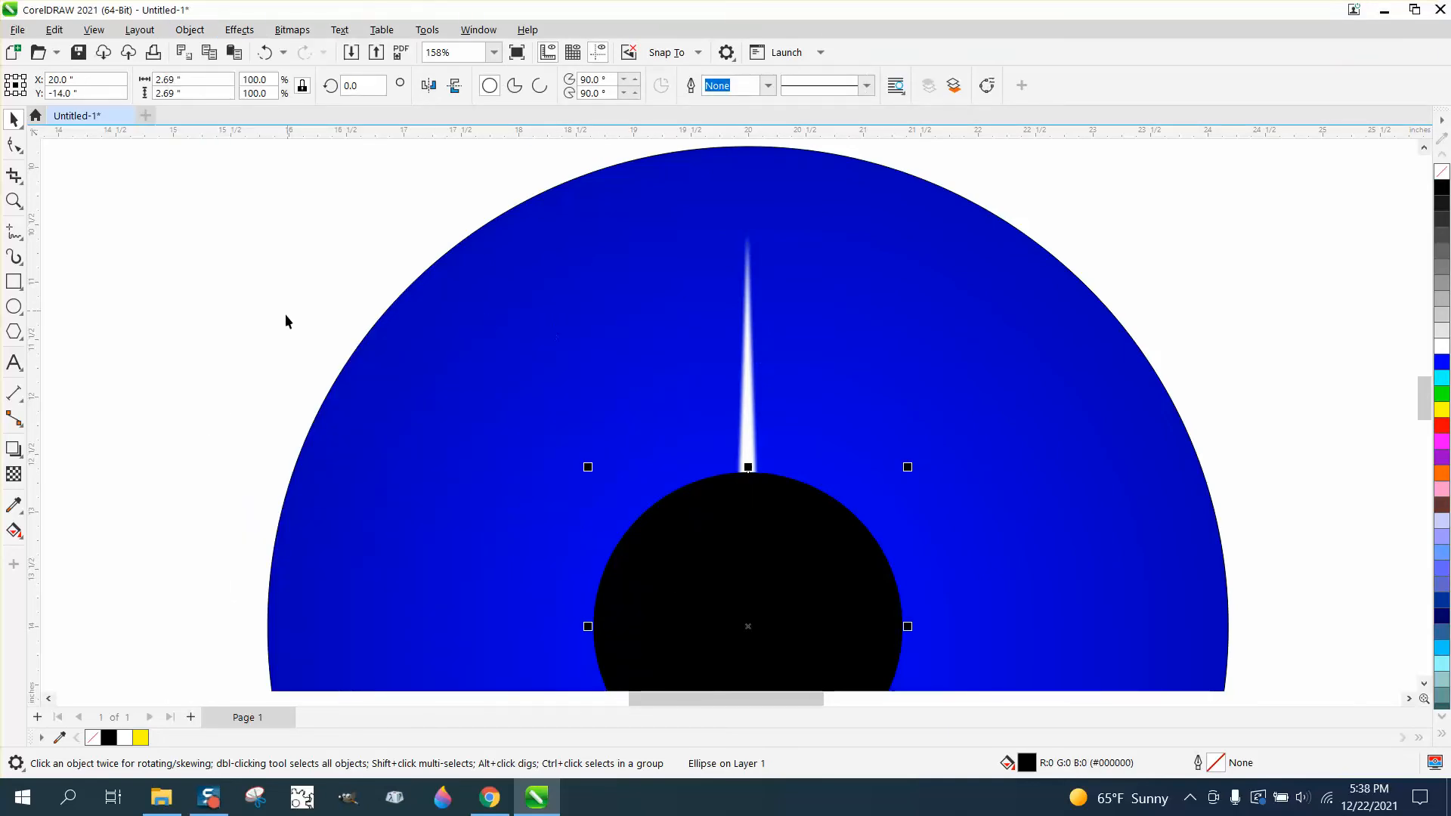
- Give the white spike a uniform transparency of 31
scroll(295, 253, down, 1)
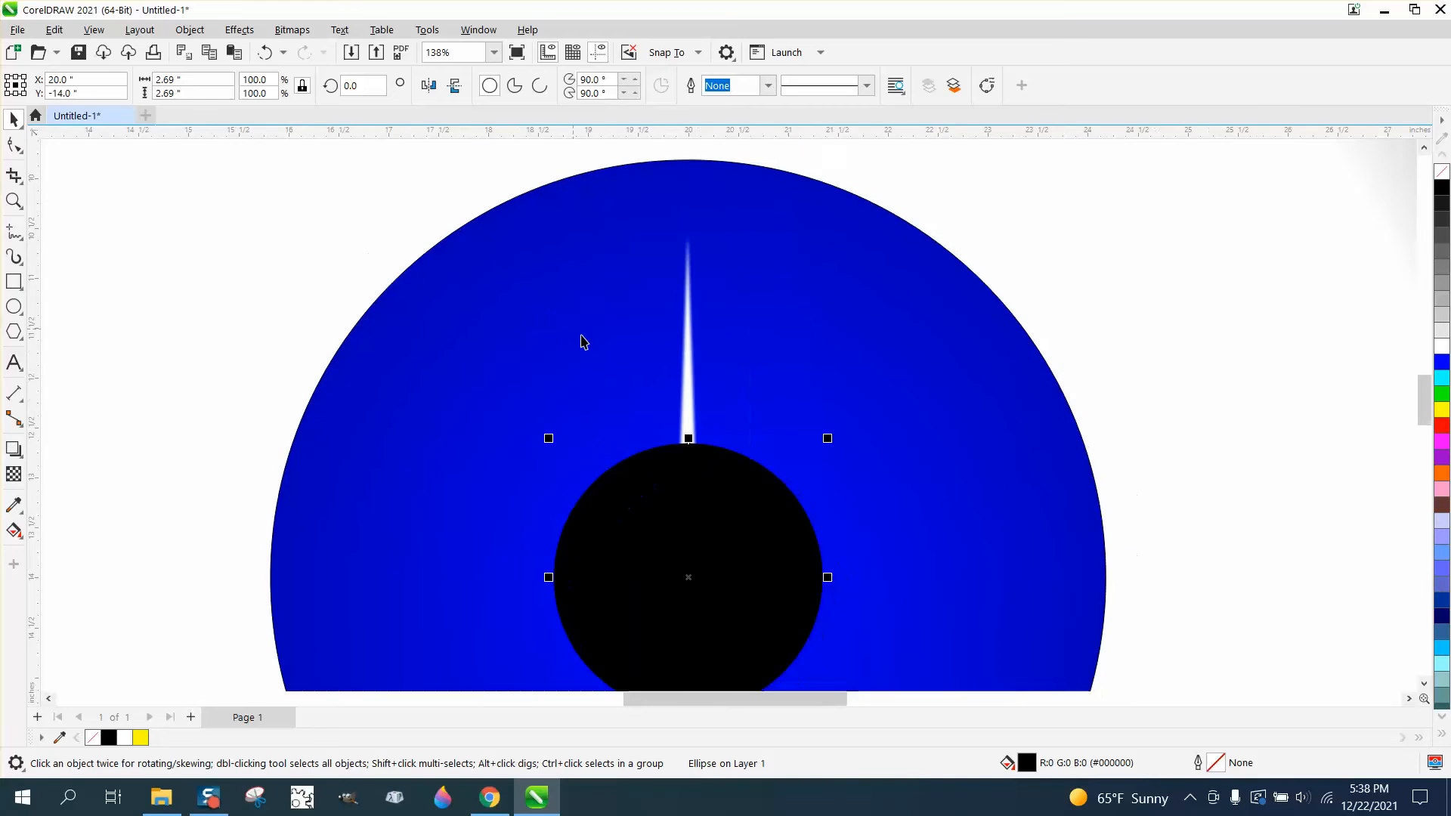
click(687, 369)
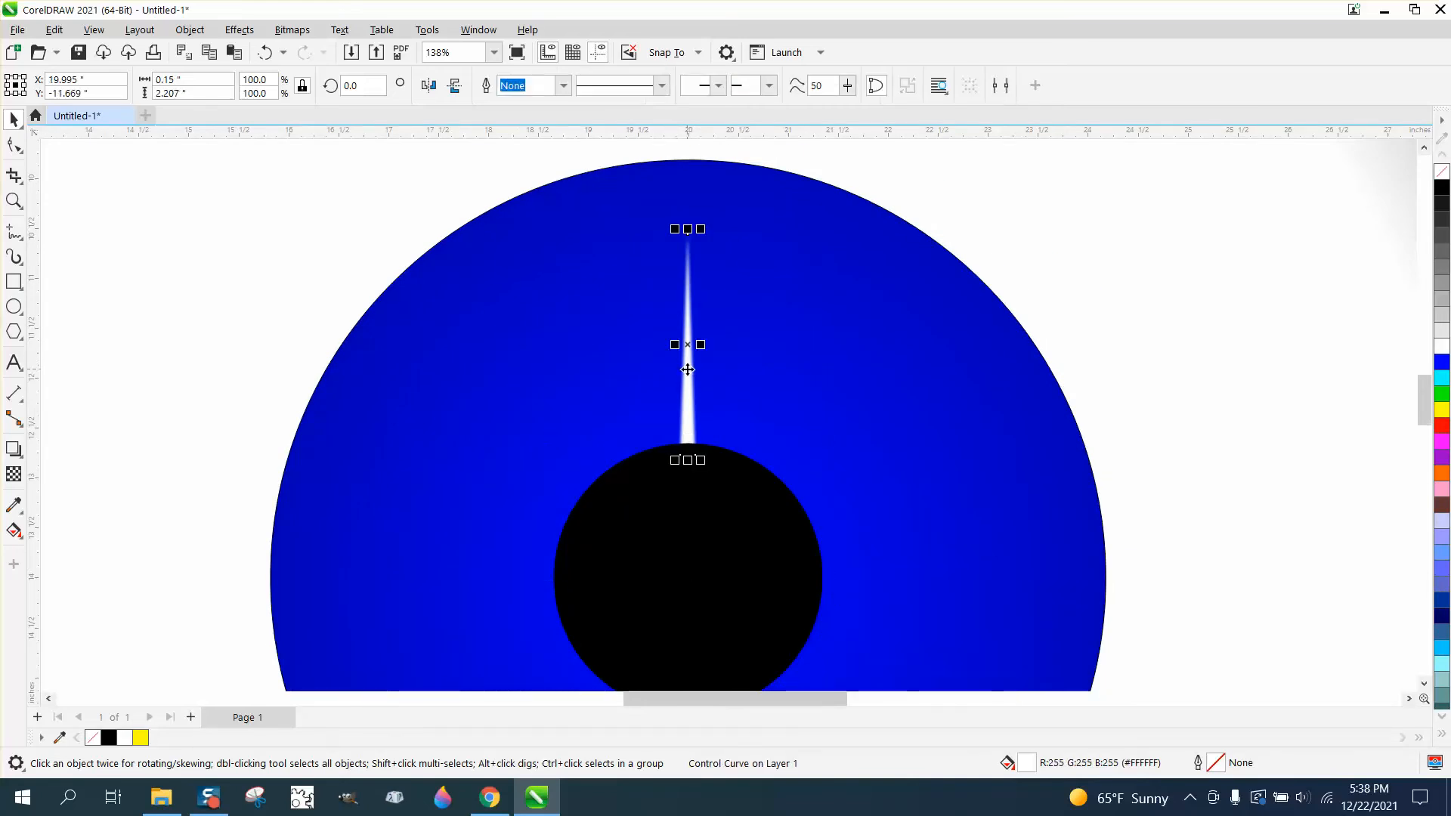
click(13, 474)
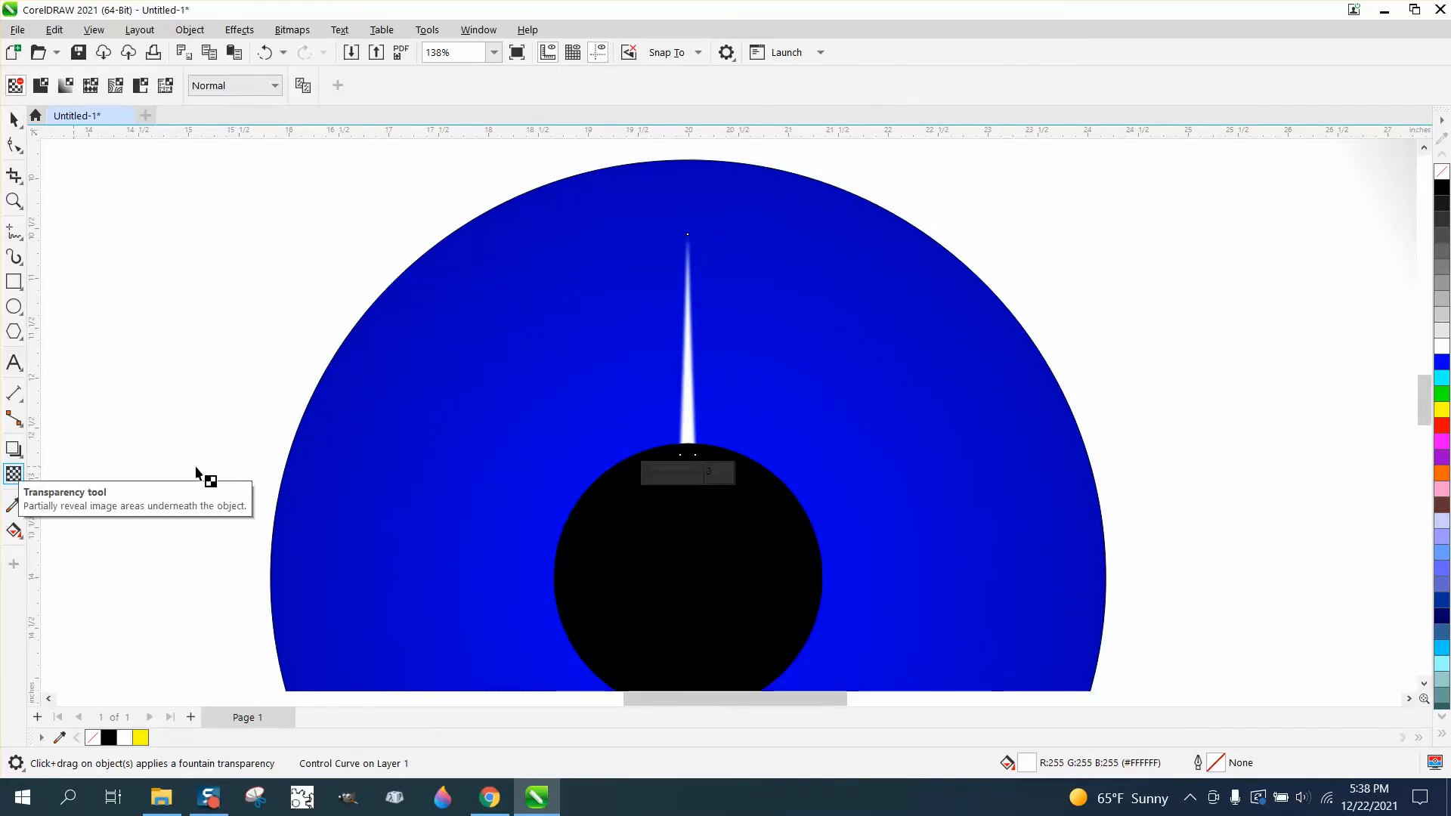
drag(646, 478, 664, 479)
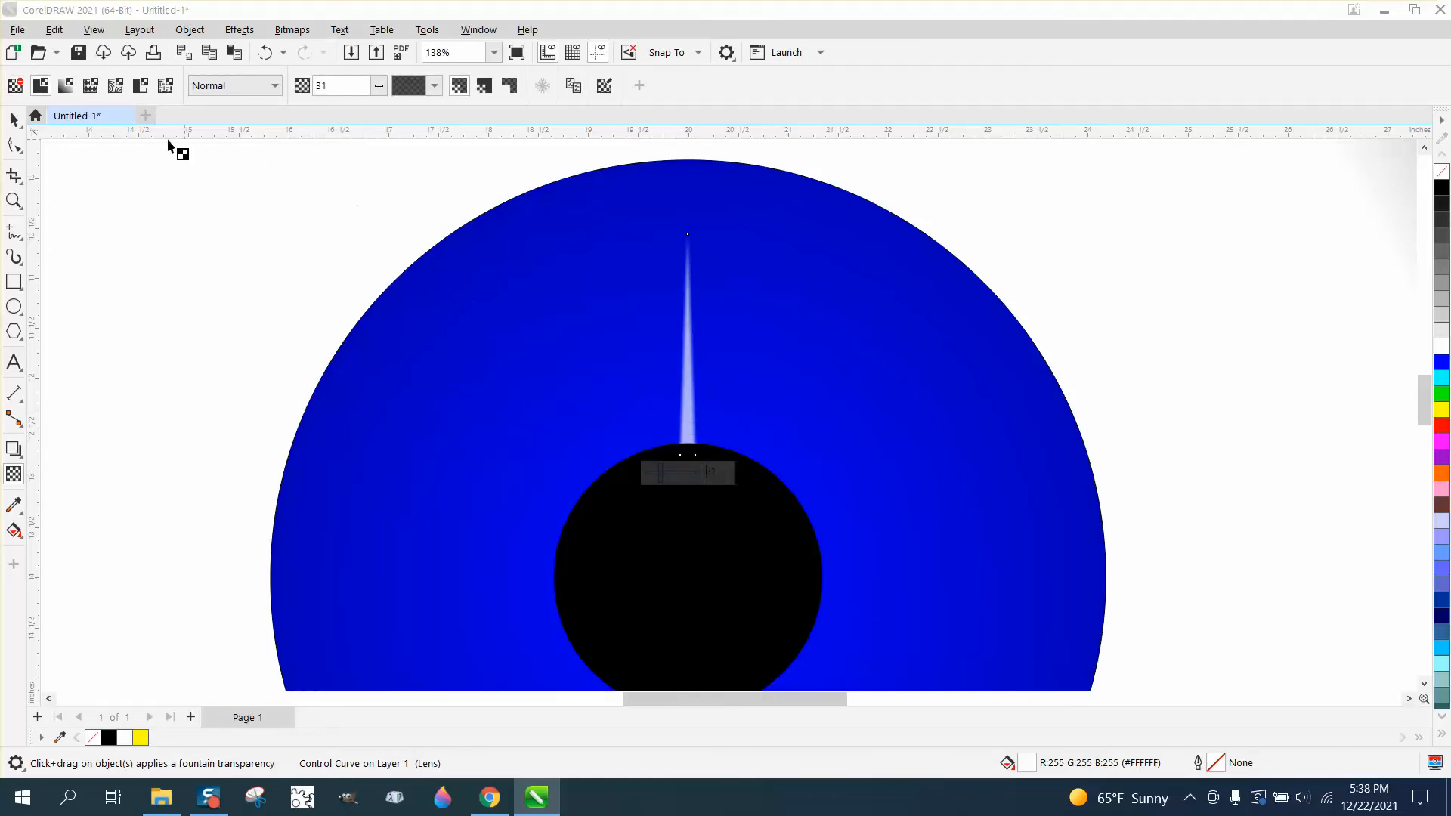
- Move the spike's centre of rotation to the centre of the pupil
click(18, 119)
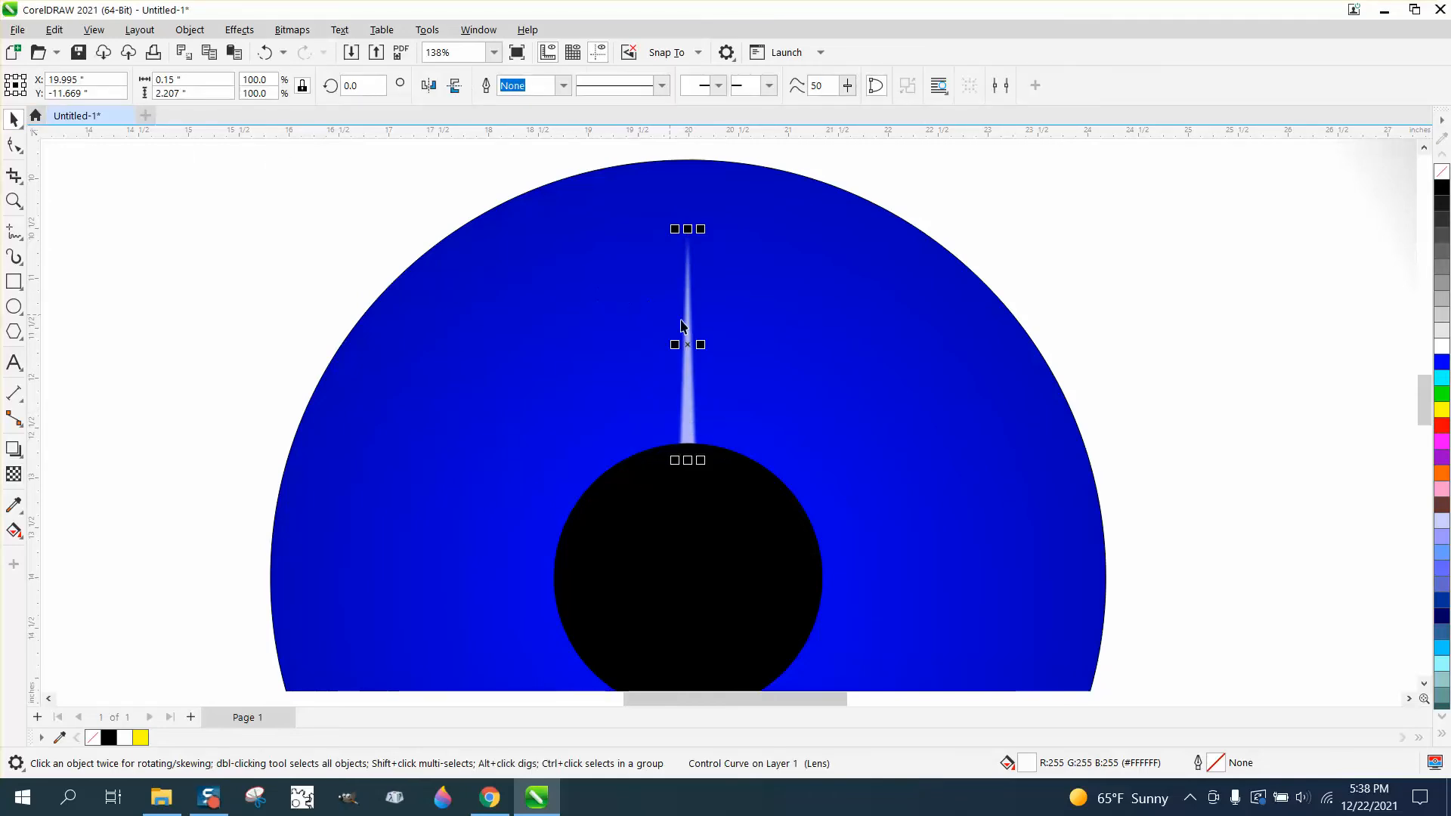
click(685, 343)
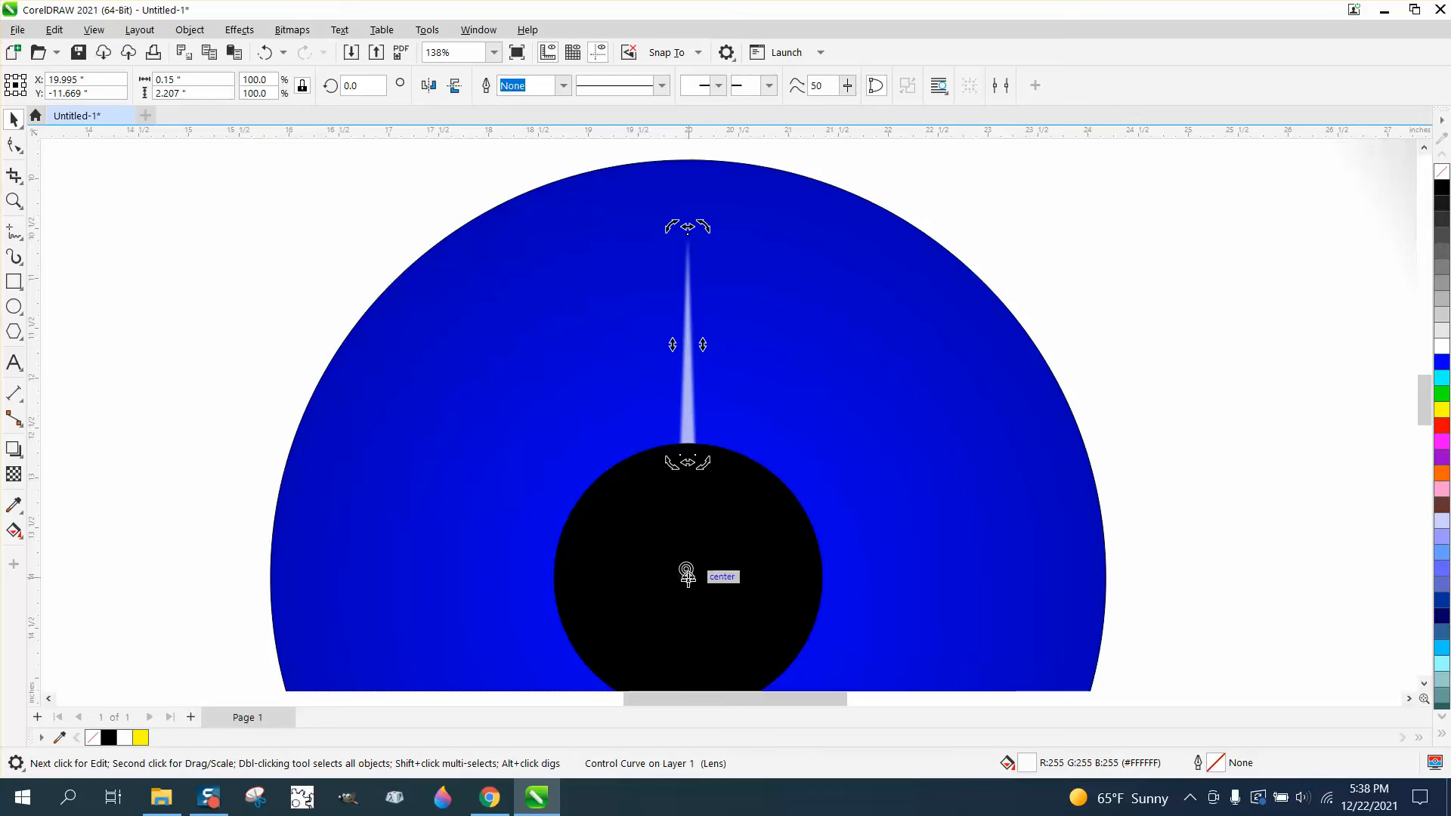
click(688, 373)
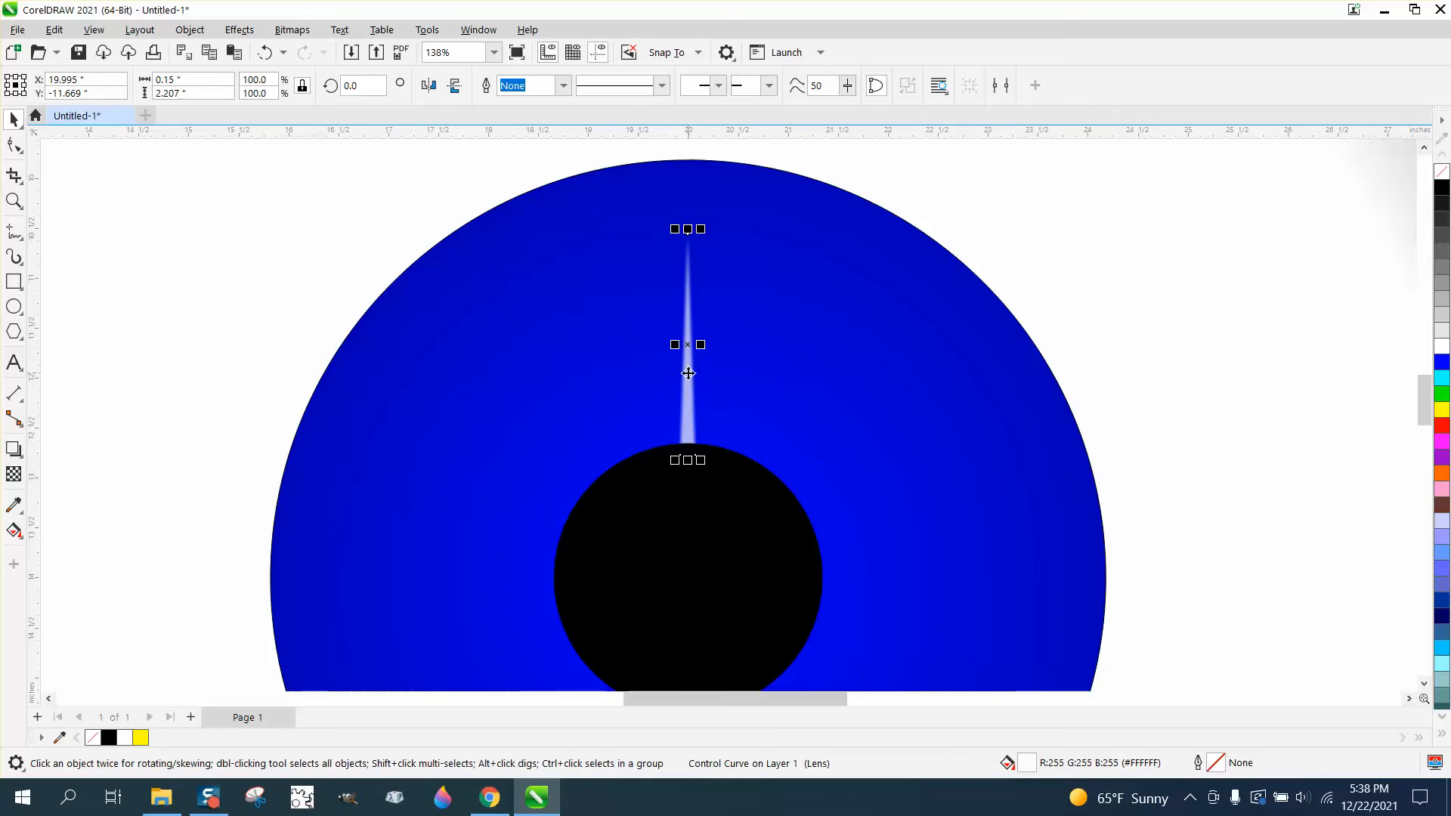
click(685, 345)
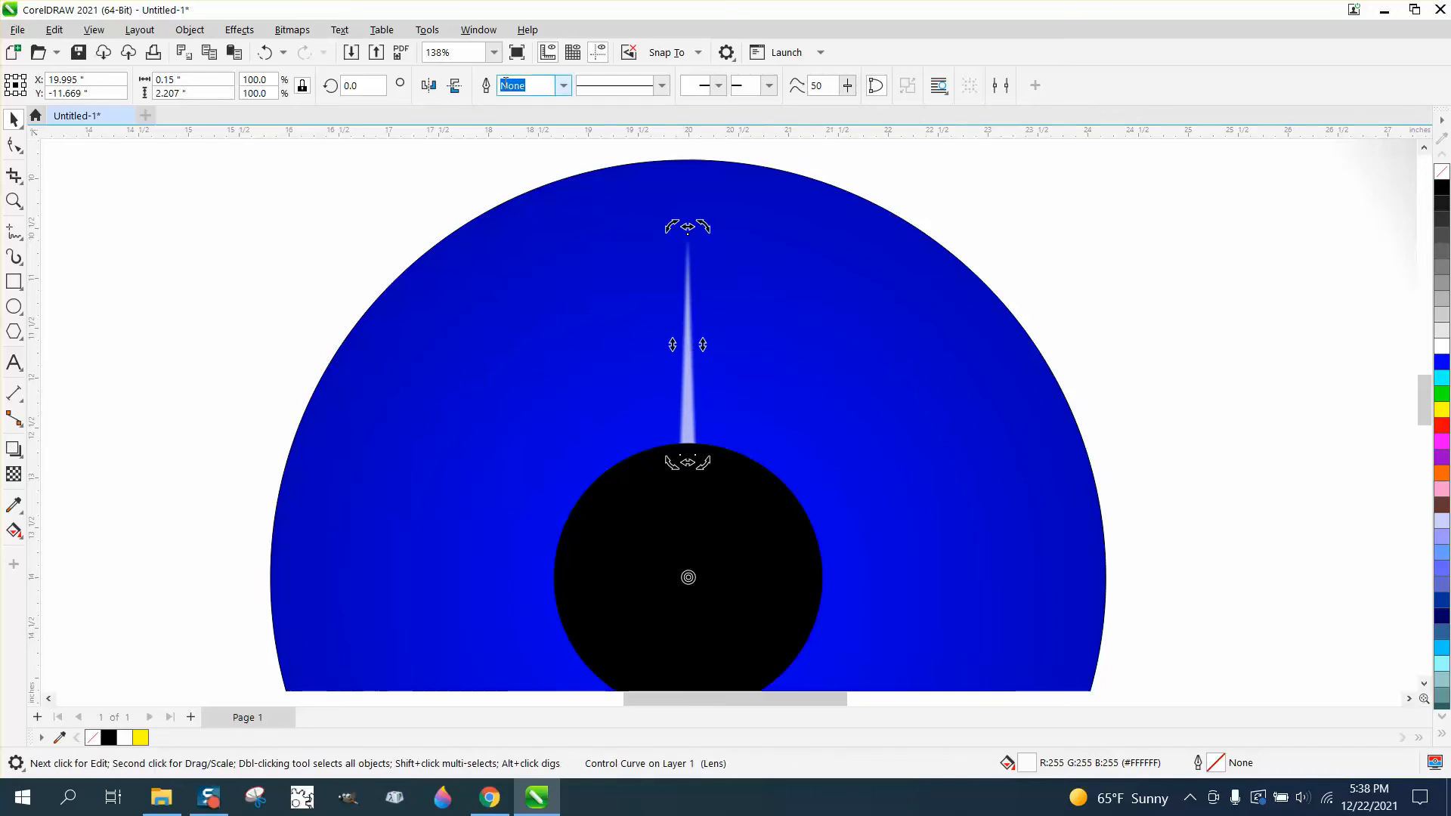
- Rotate the spike by 8 degrees around the pupil's centre (X 20.0, Y -14.0 inches) with 44 copies
click(488, 33)
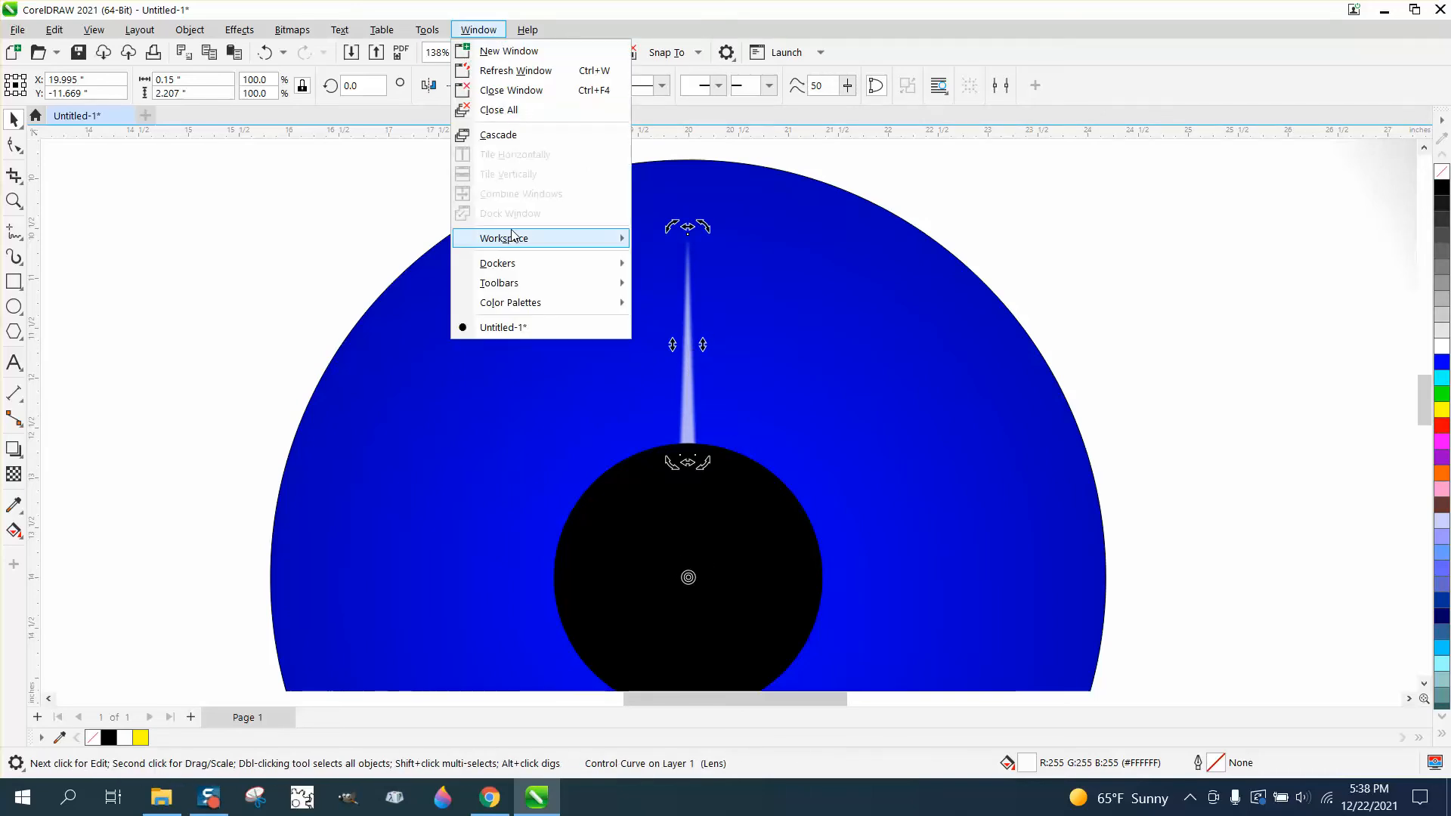
mouse_move(522, 269)
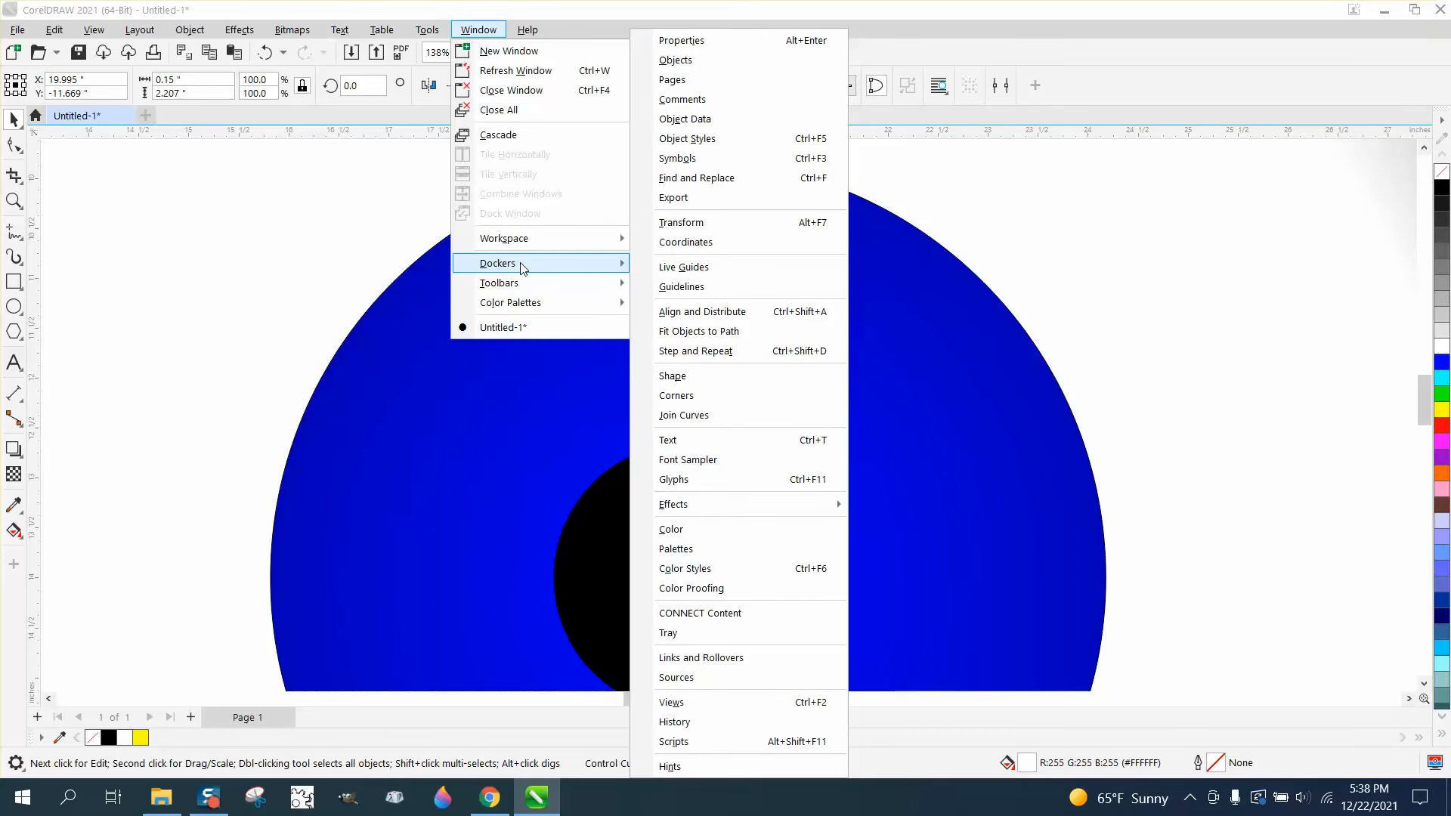
click(677, 223)
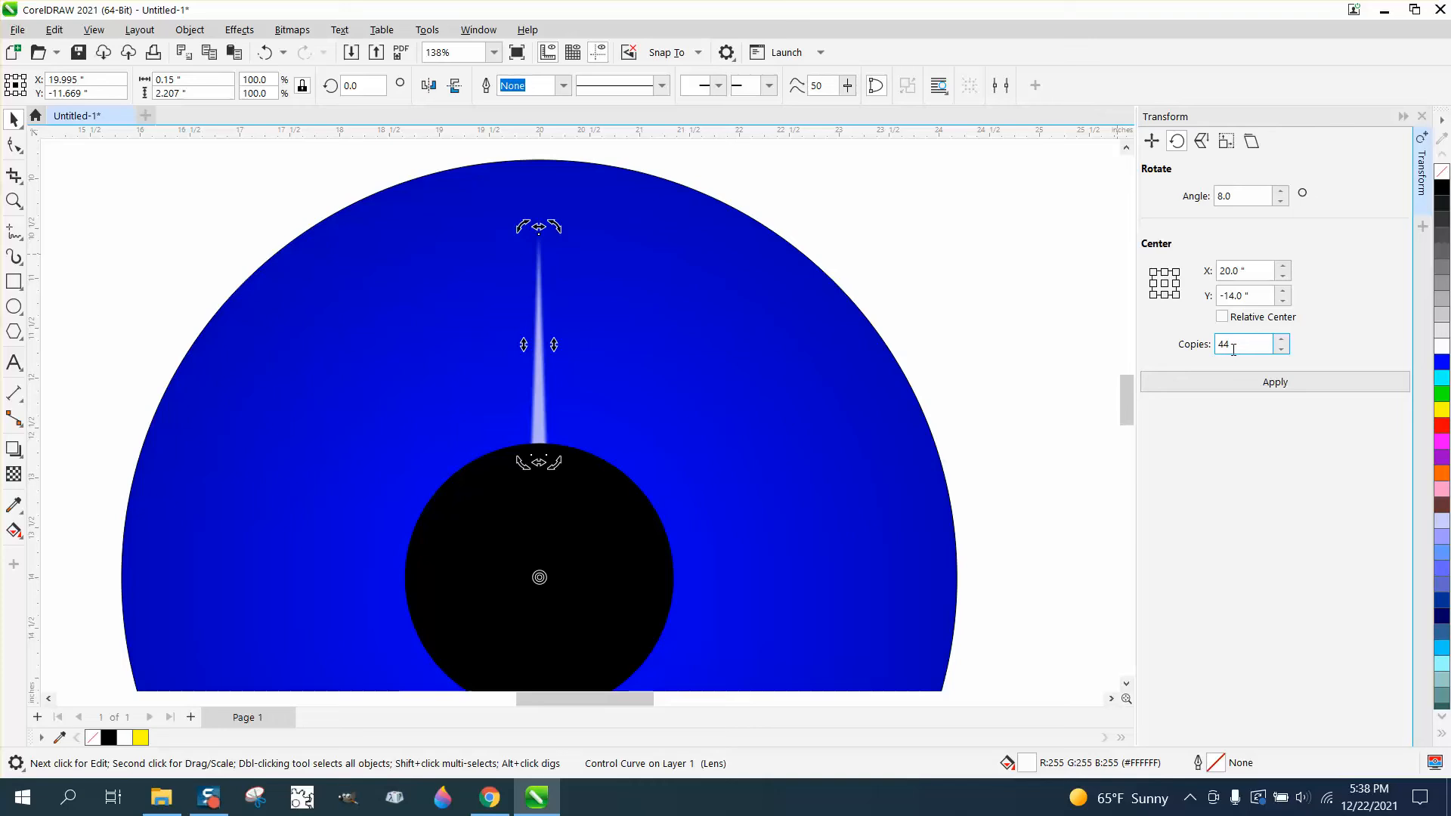
click(1282, 383)
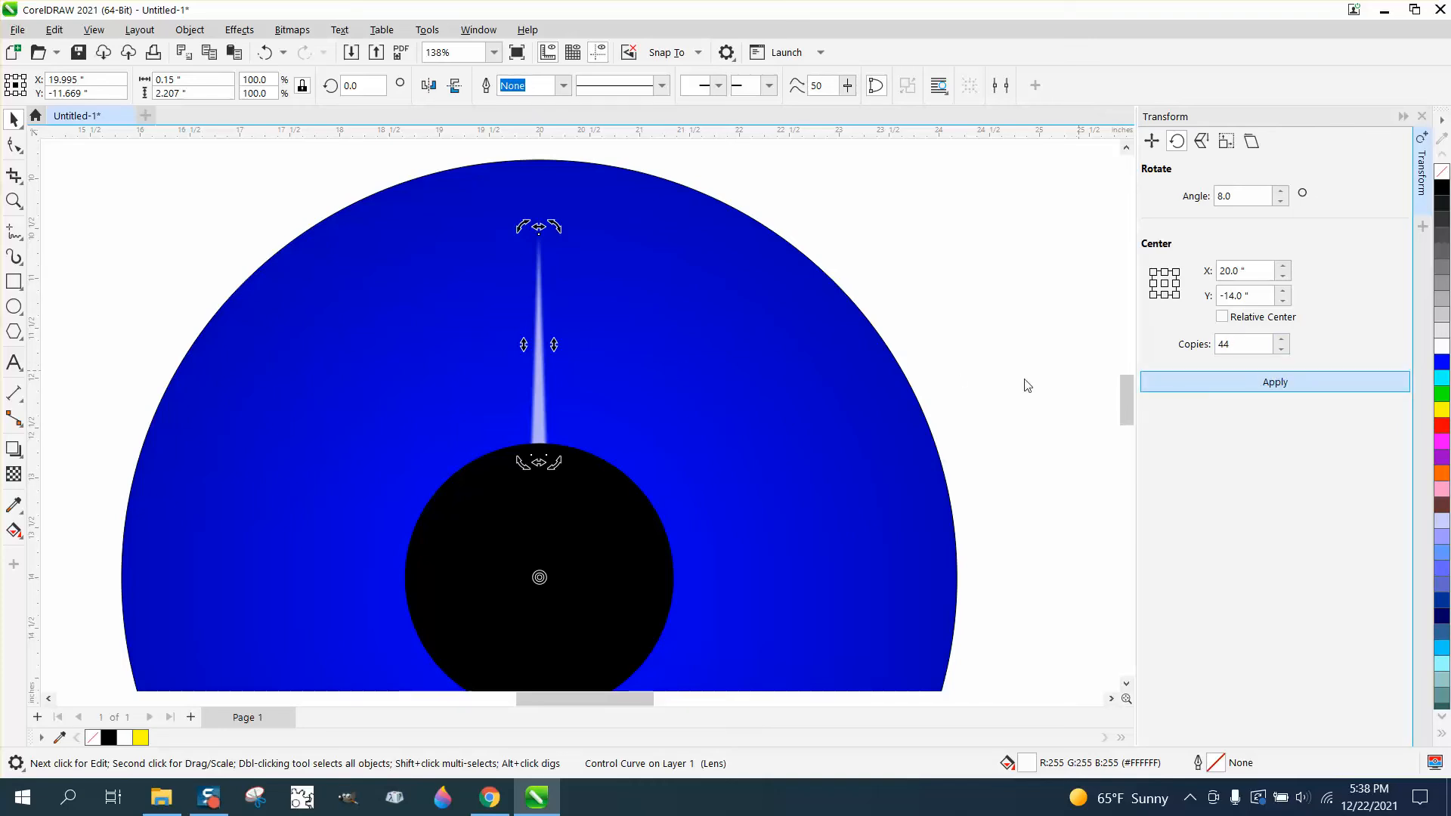
click(981, 342)
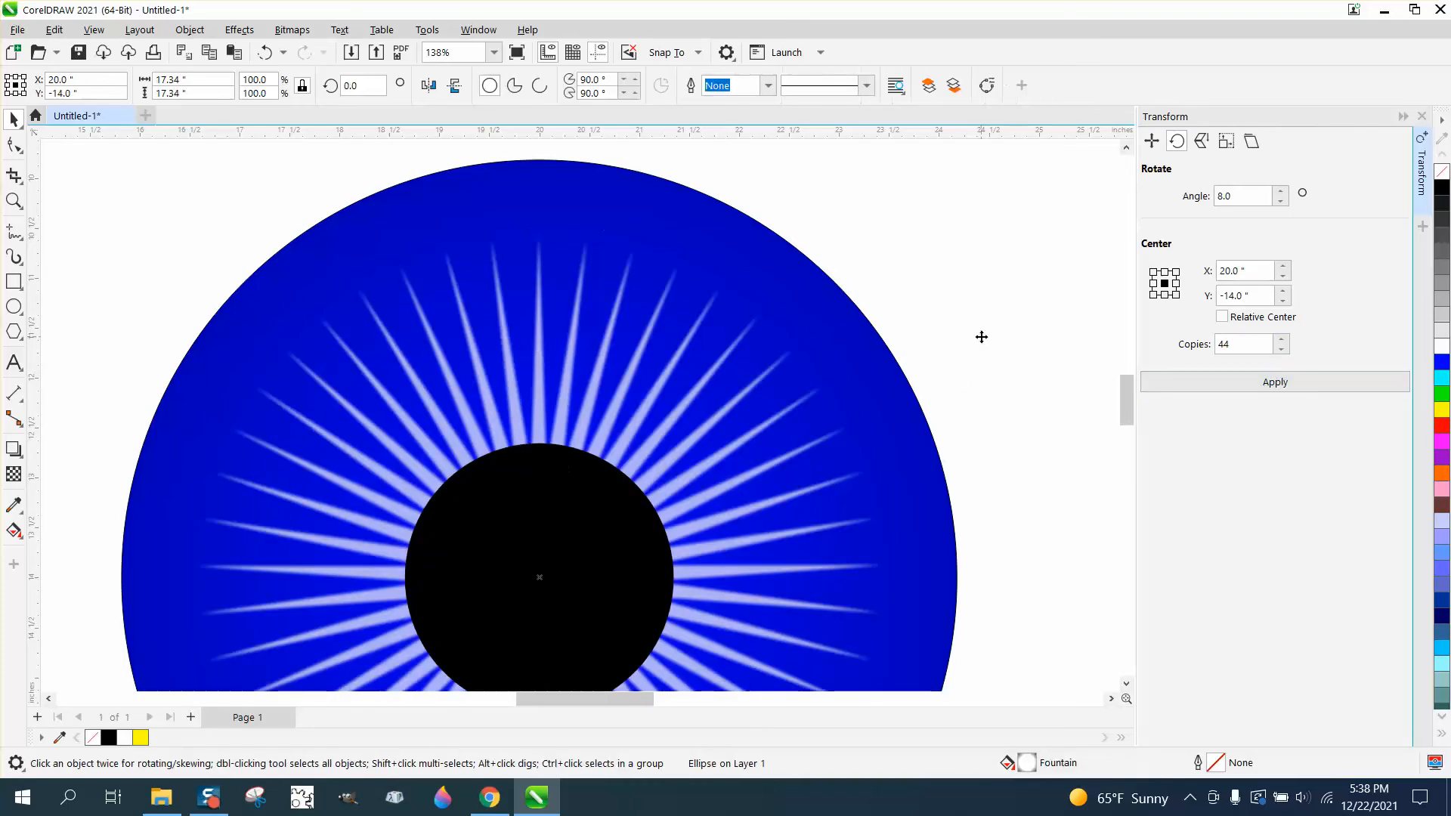
scroll(980, 336, down, 1)
scroll(616, 331, down, 1)
scroll(693, 346, down, 1)
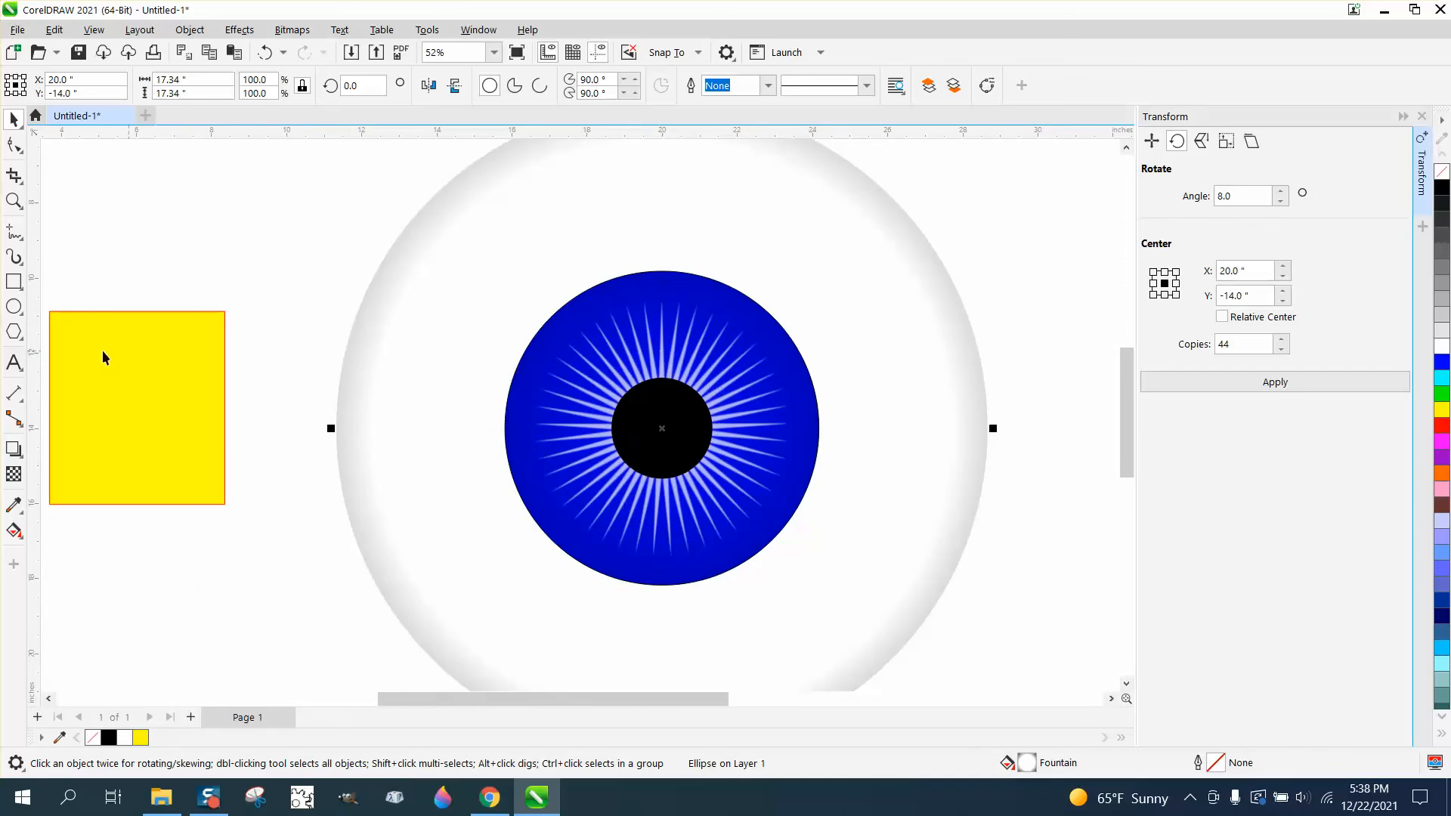
click(14, 309)
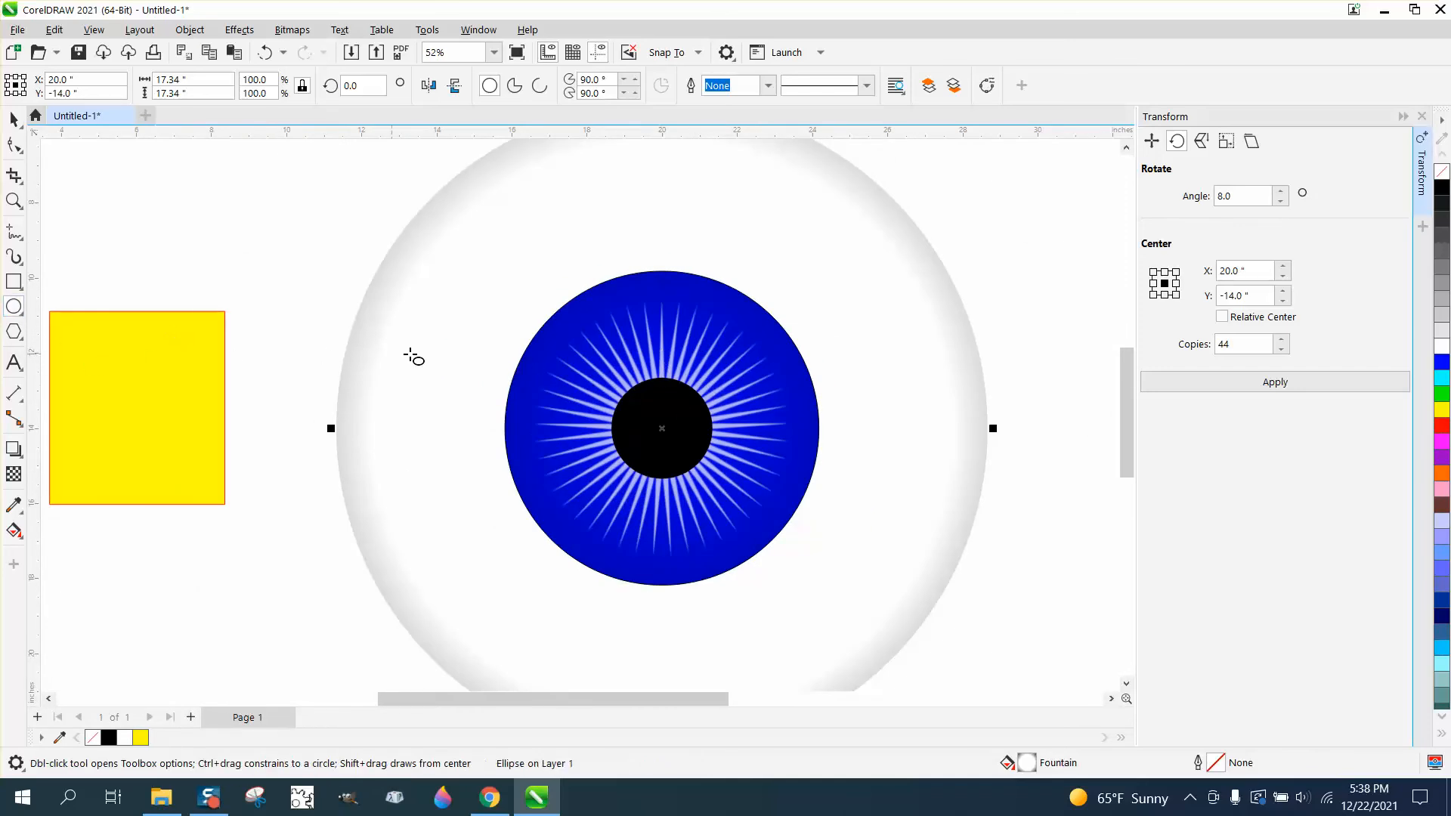
drag(302, 349, 284, 364)
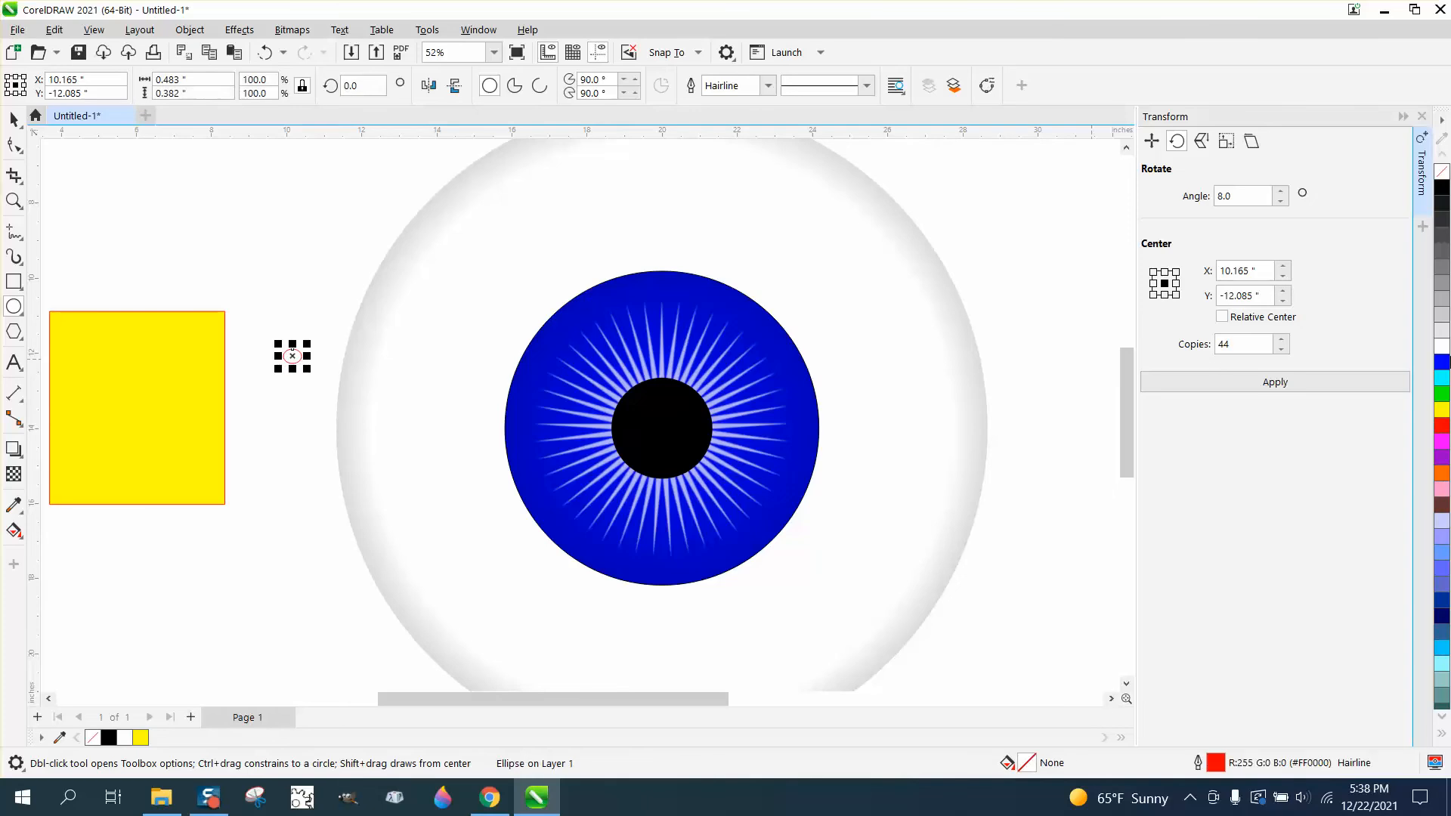
key(XF86Calculator)
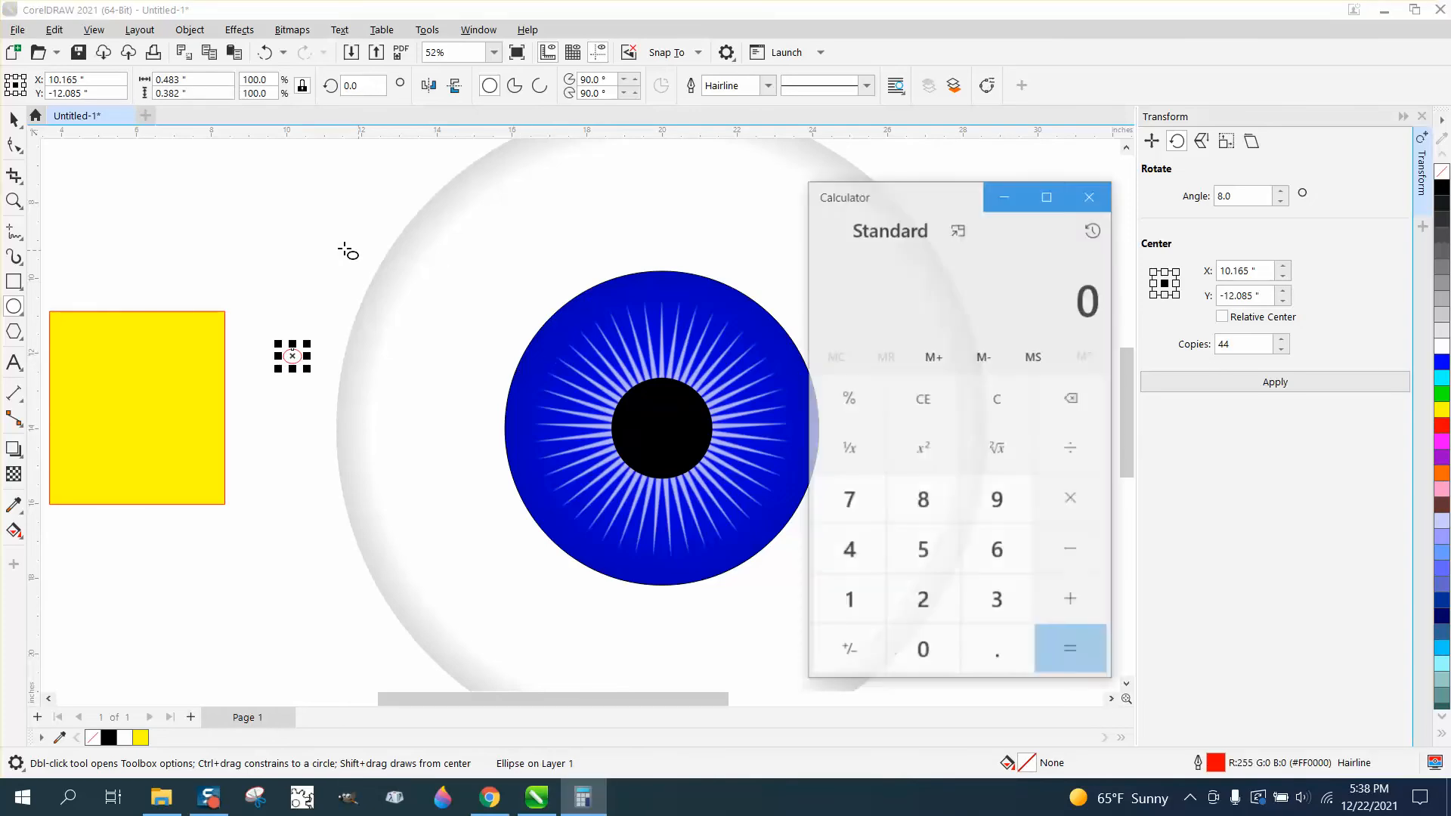
click(1090, 194)
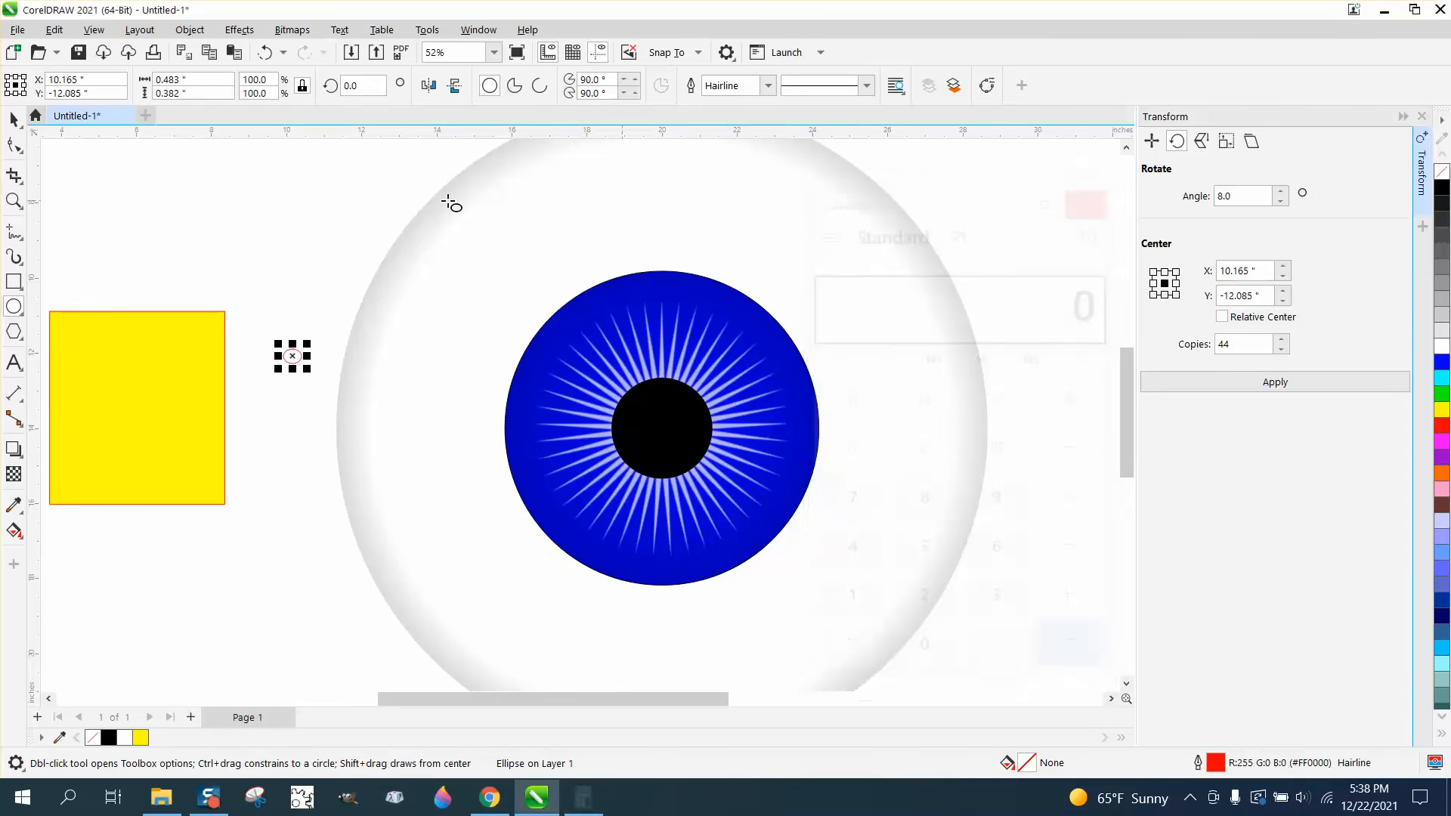
- Draw a white circle about 0.46 inches across without an outline and place it on the pupil's lower-left edge
drag(349, 195, 329, 220)
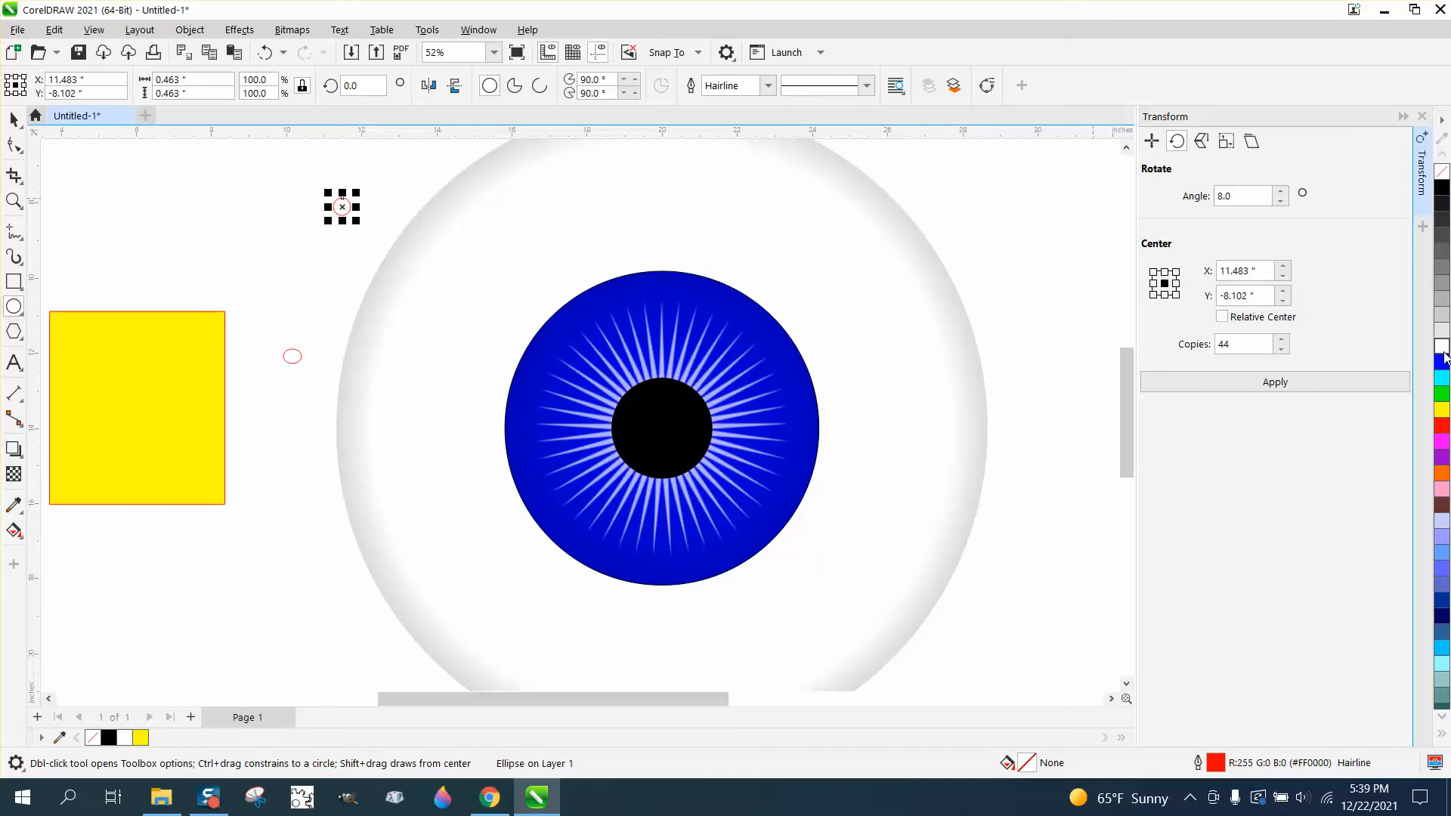
click(1442, 347)
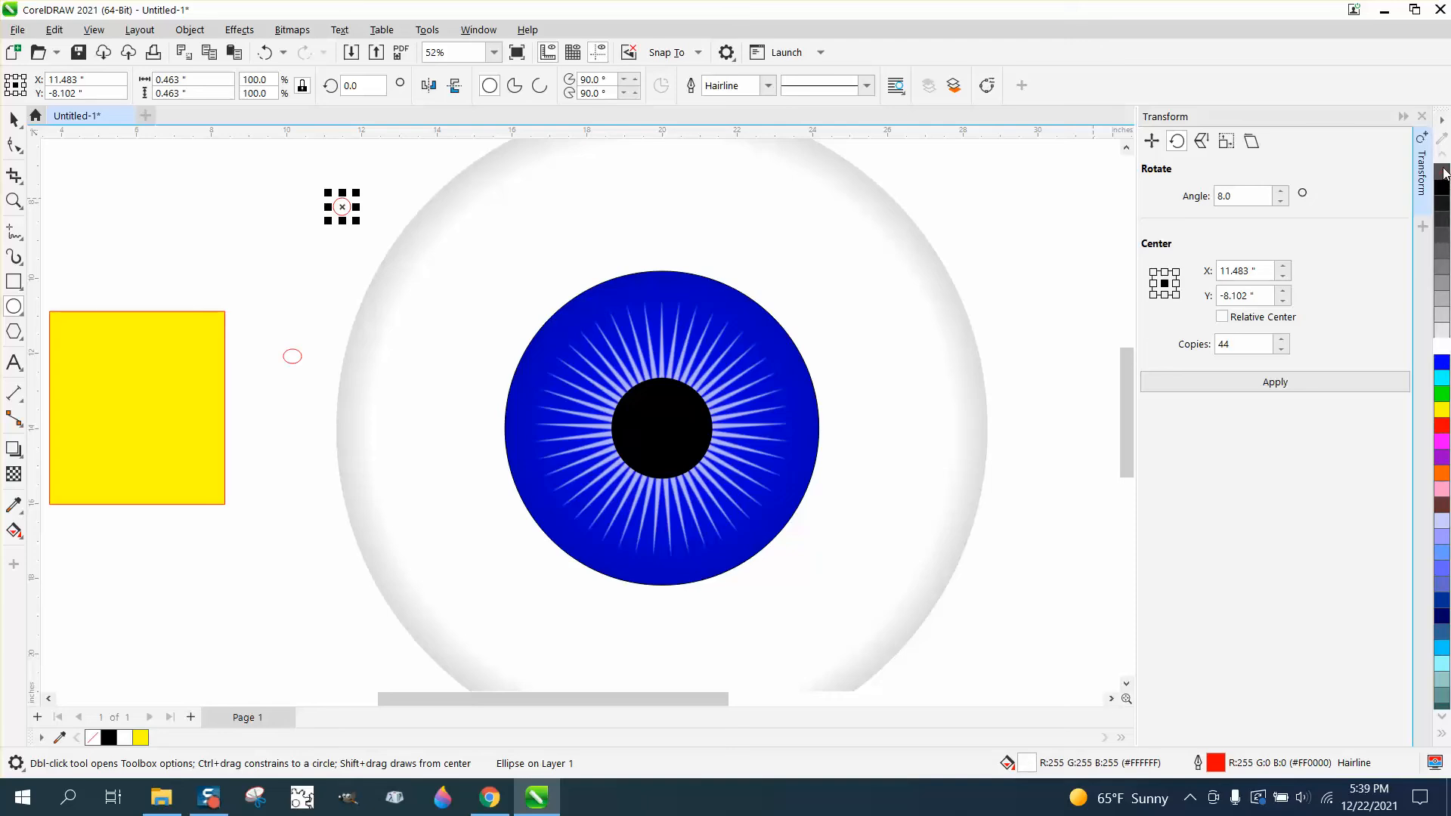
right_click(1443, 172)
drag(355, 219, 631, 466)
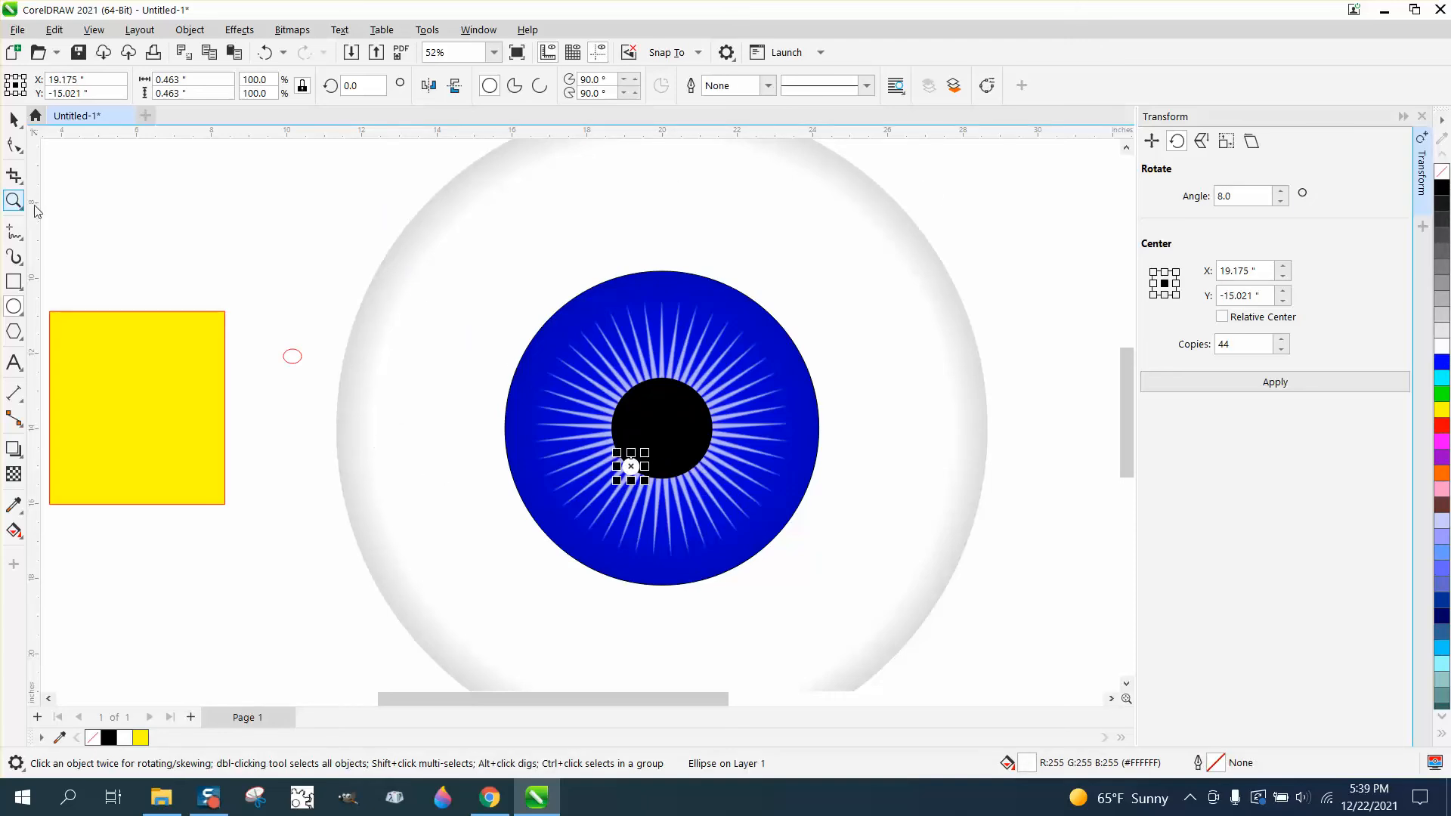
- Draw a square about 0.95 inches wide beside the eyeball's upper left and convert it to curves
click(15, 282)
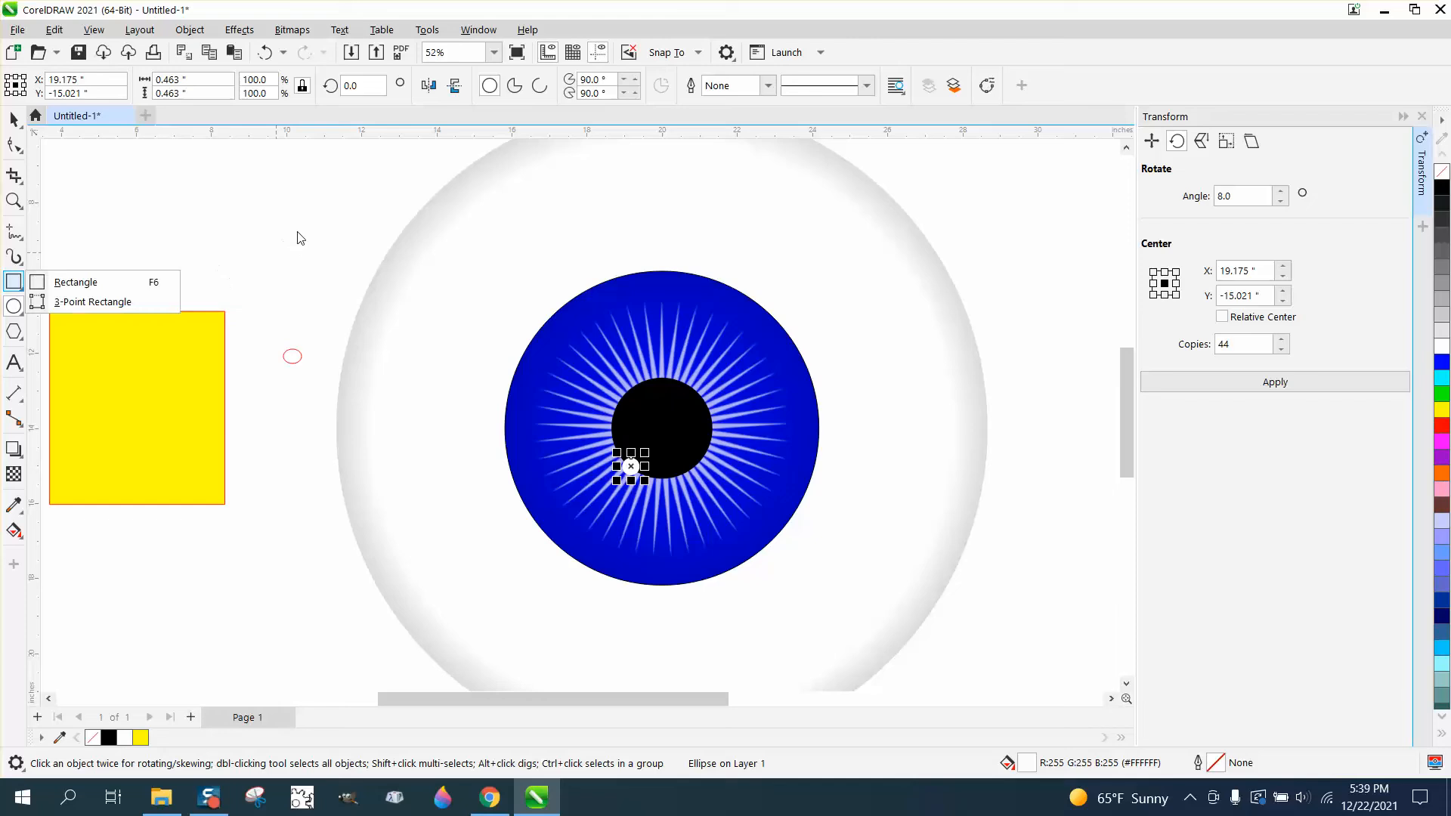
click(104, 282)
drag(304, 240, 339, 275)
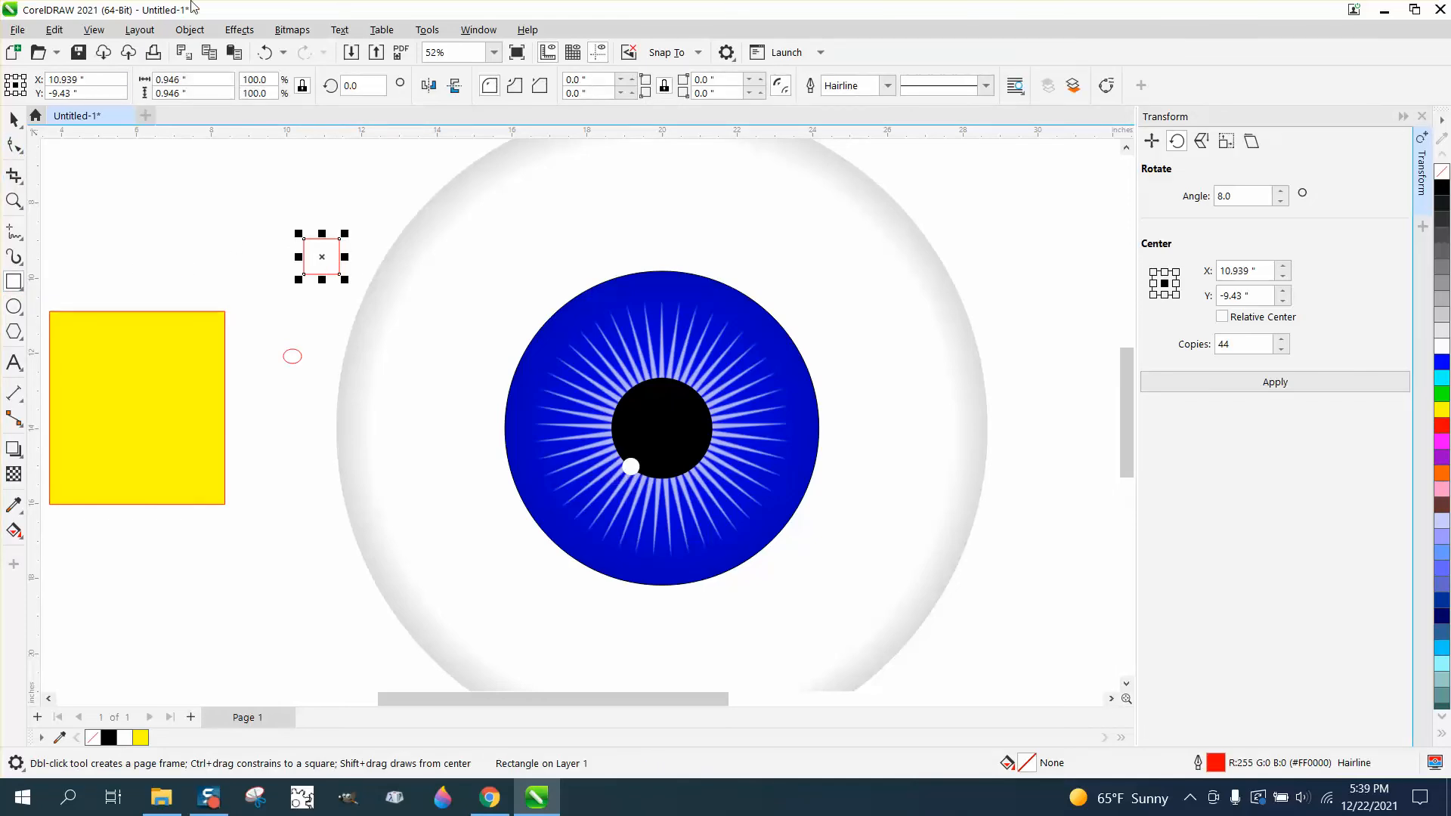
click(190, 30)
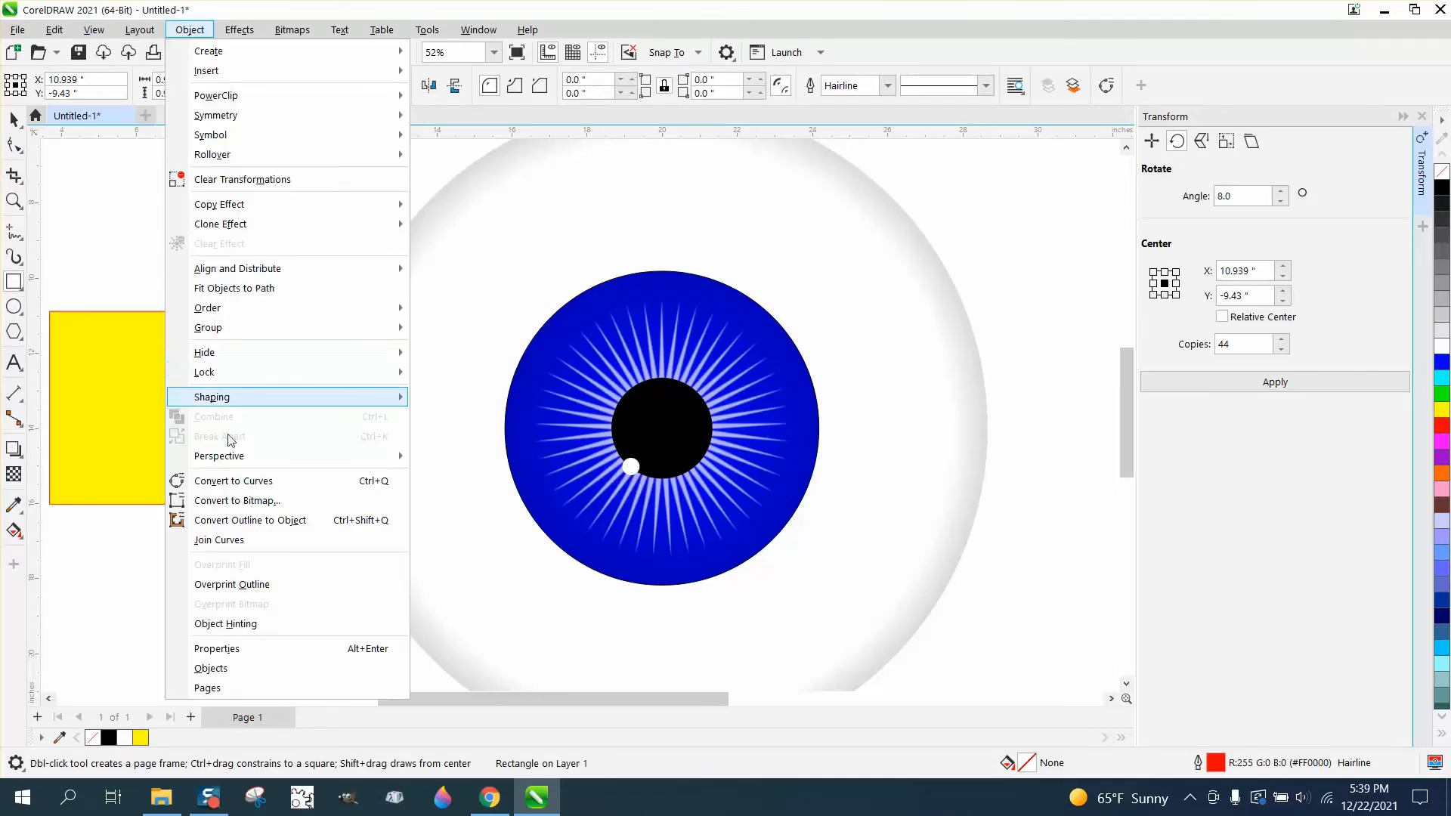
click(246, 482)
- Move the square's two upper corner nodes inward to shape it into a trapezoid
click(21, 149)
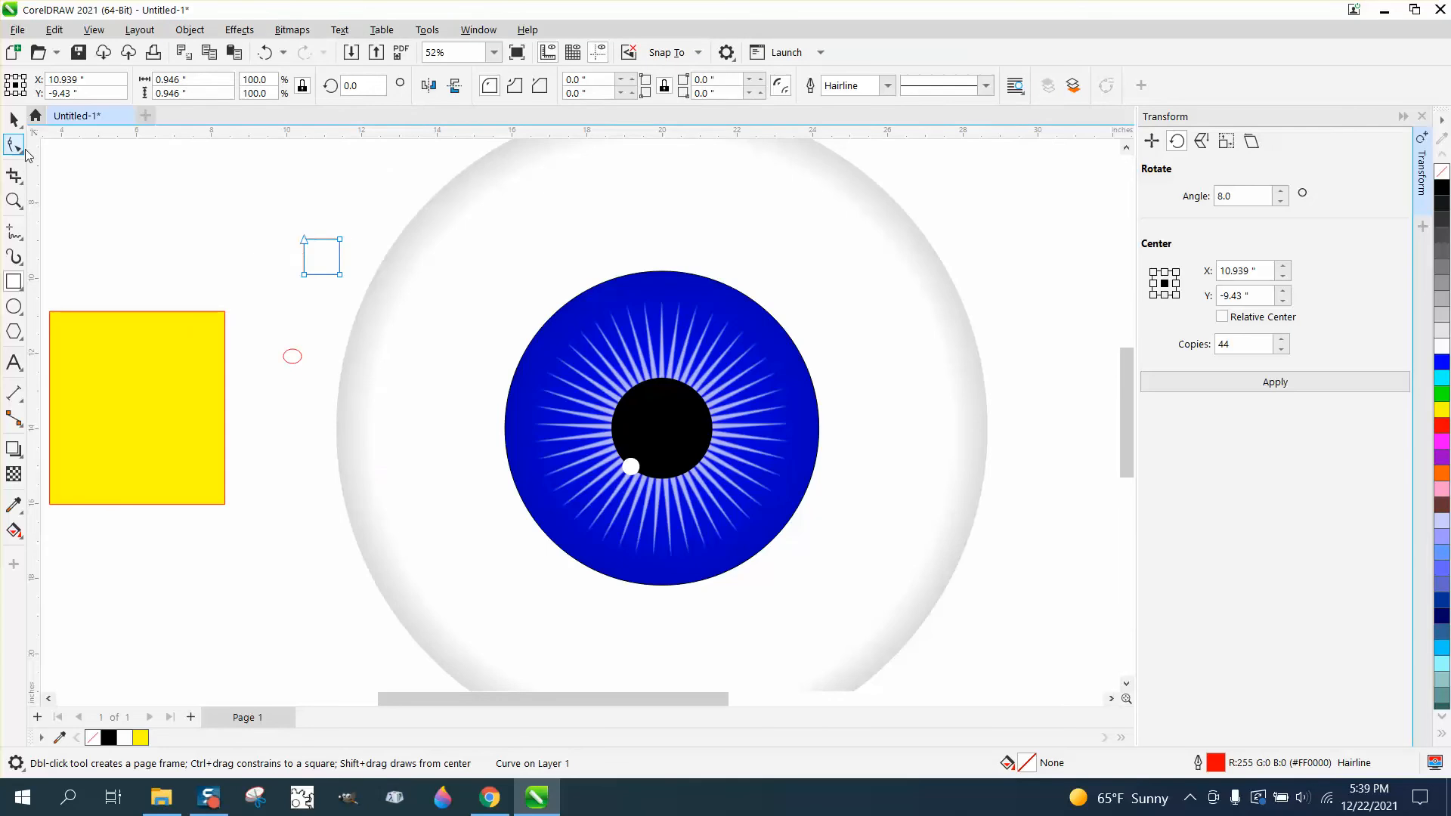
drag(303, 239, 326, 240)
key(space)
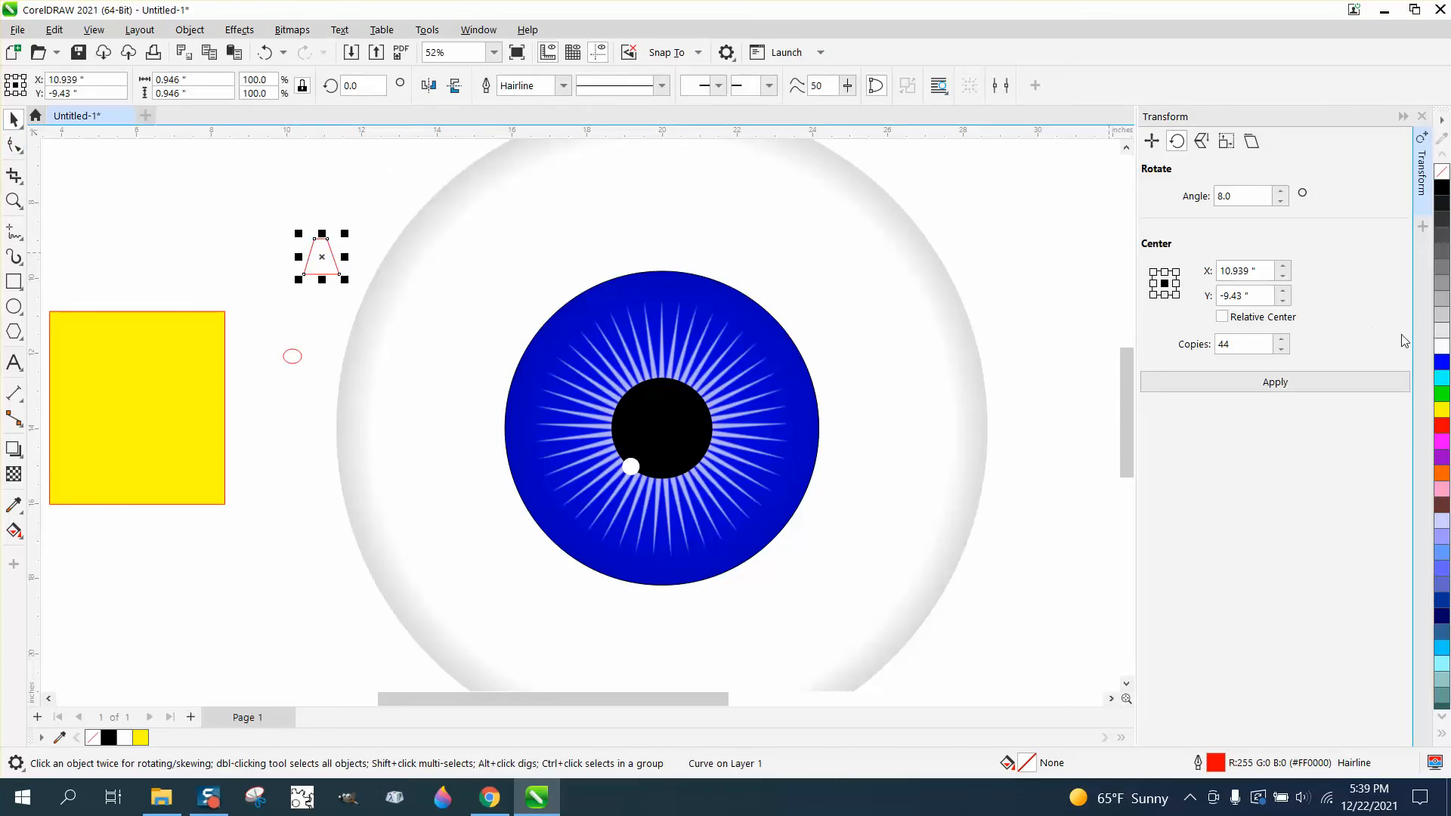
- Fill the trapezoid white without an outline and place it, rotated 135 degrees, on the iris at the pupil's upper-right edge
click(1441, 349)
right_click(1441, 172)
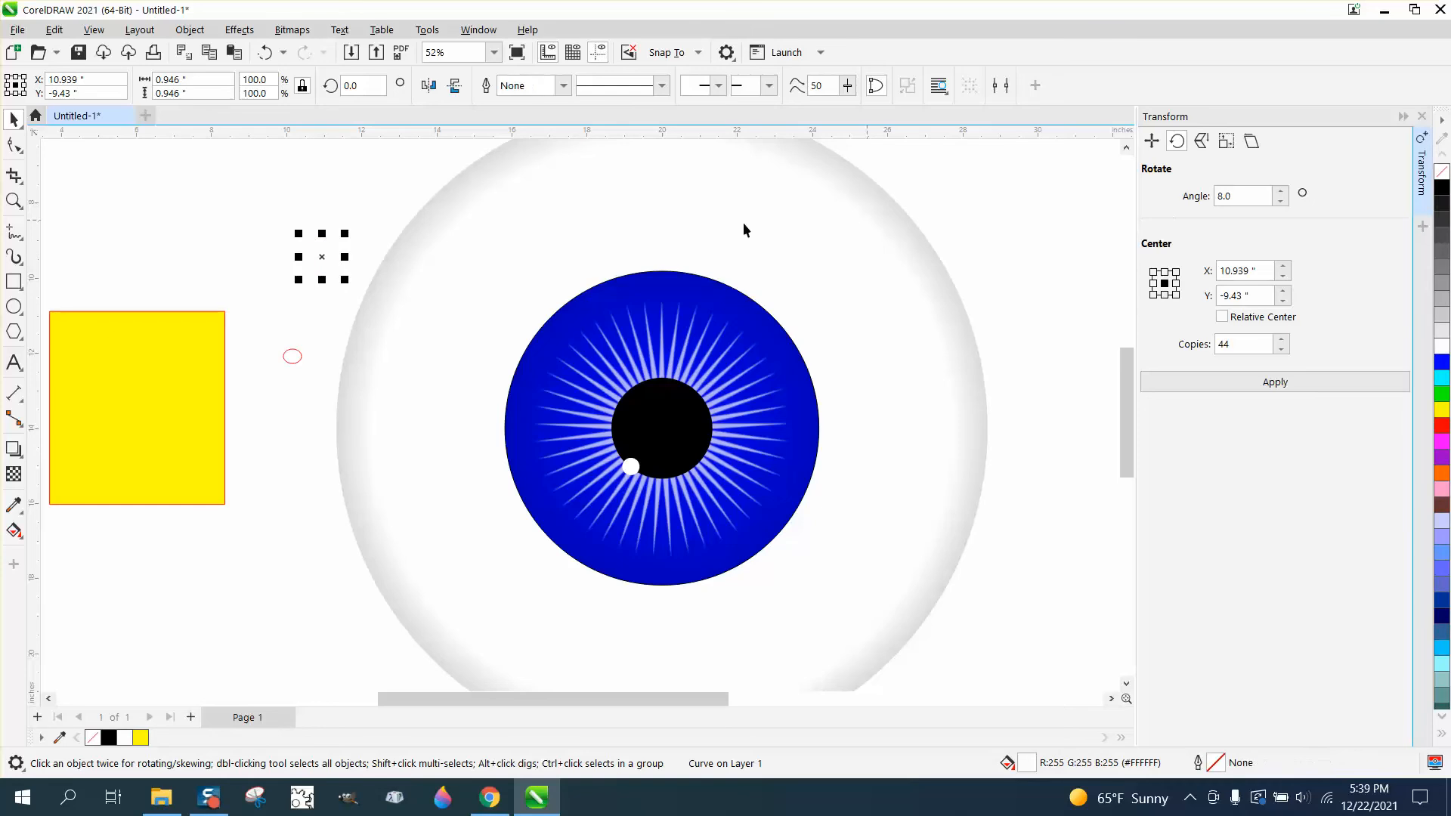
drag(324, 264, 670, 372)
click(716, 374)
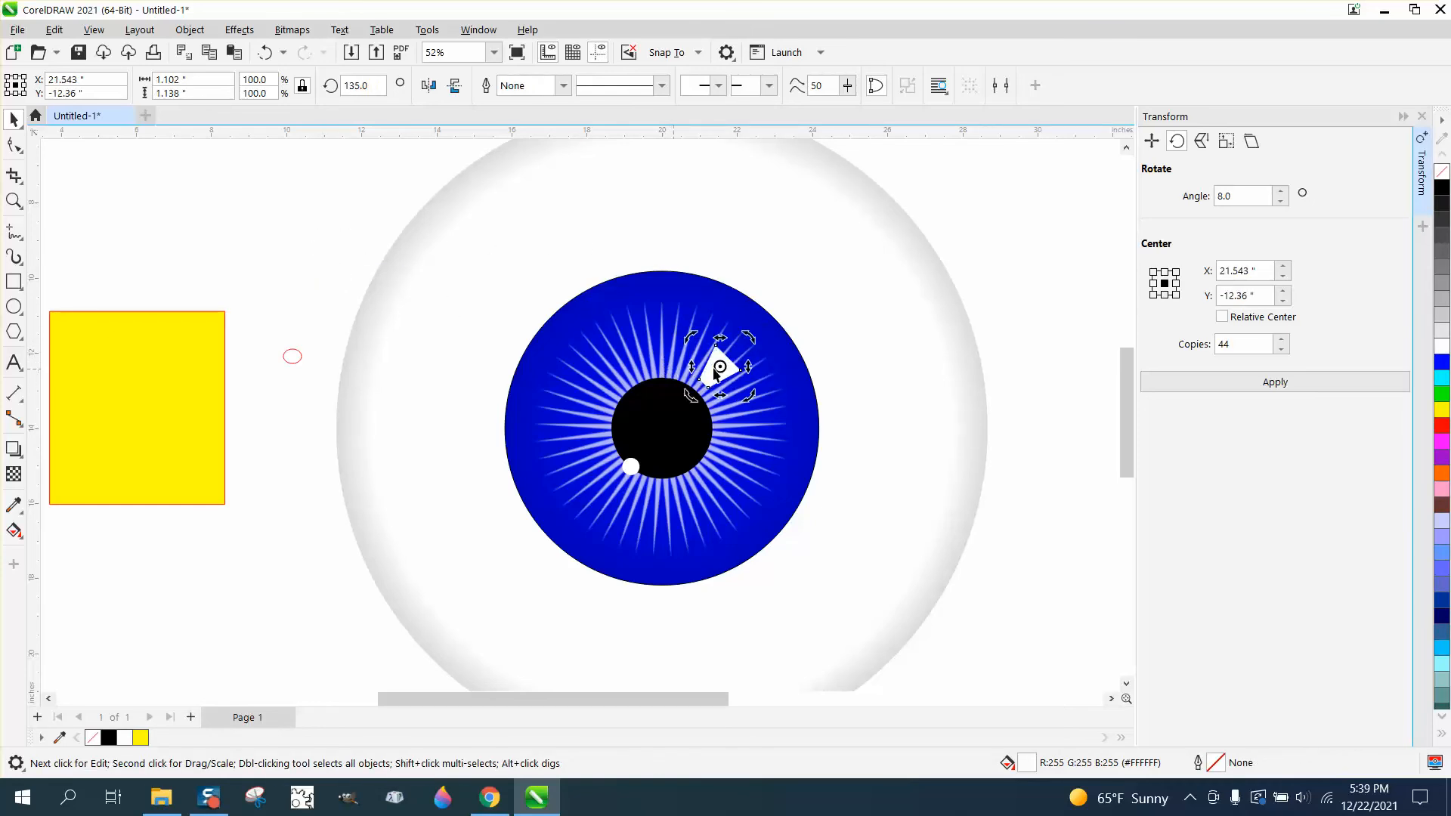
- Apply a Gaussian Blur with a radius of 31.1 pixels to the white trapezoid
click(240, 29)
mouse_move(261, 136)
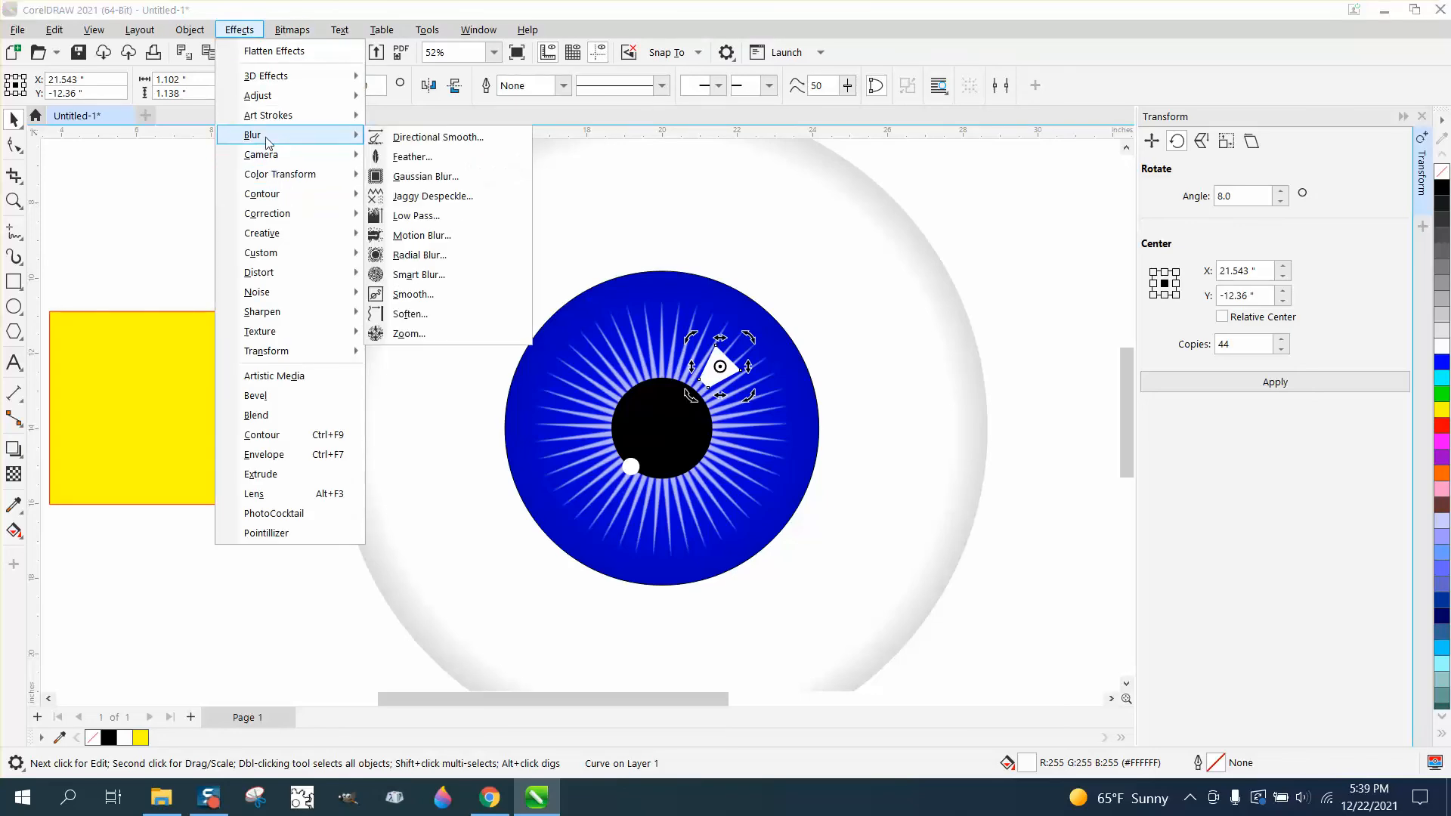
click(418, 179)
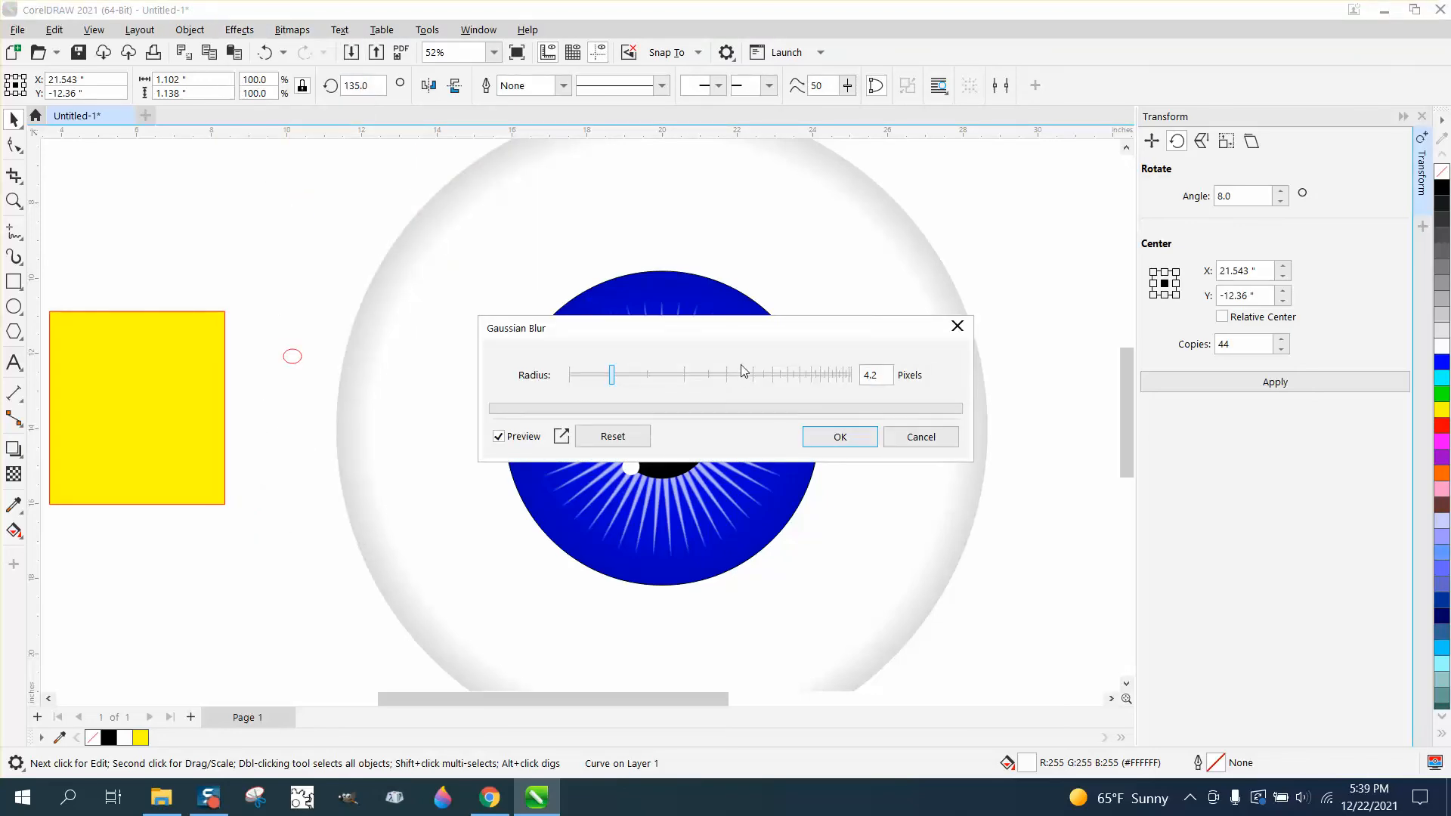
drag(752, 341, 986, 191)
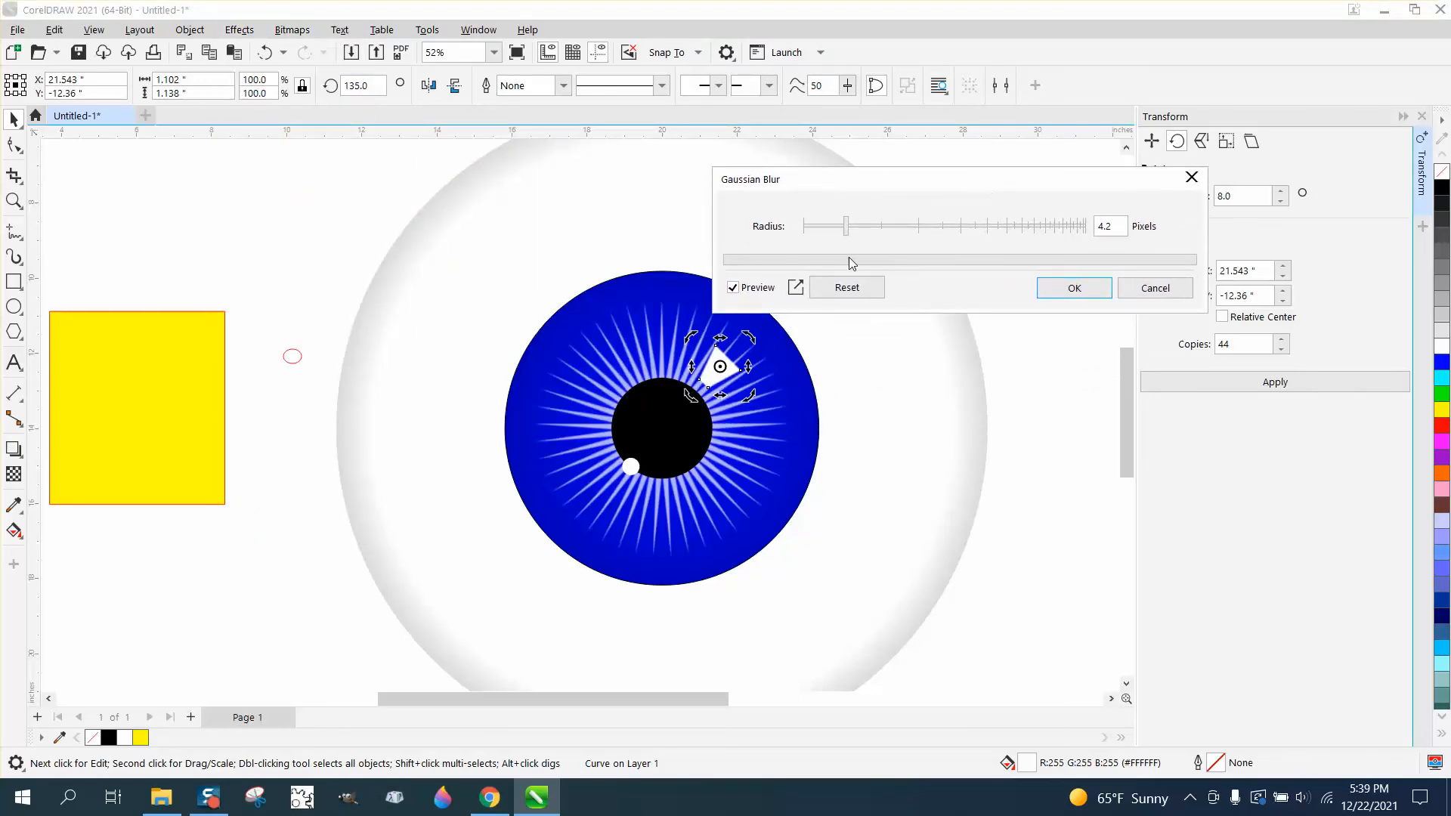
drag(847, 238, 948, 239)
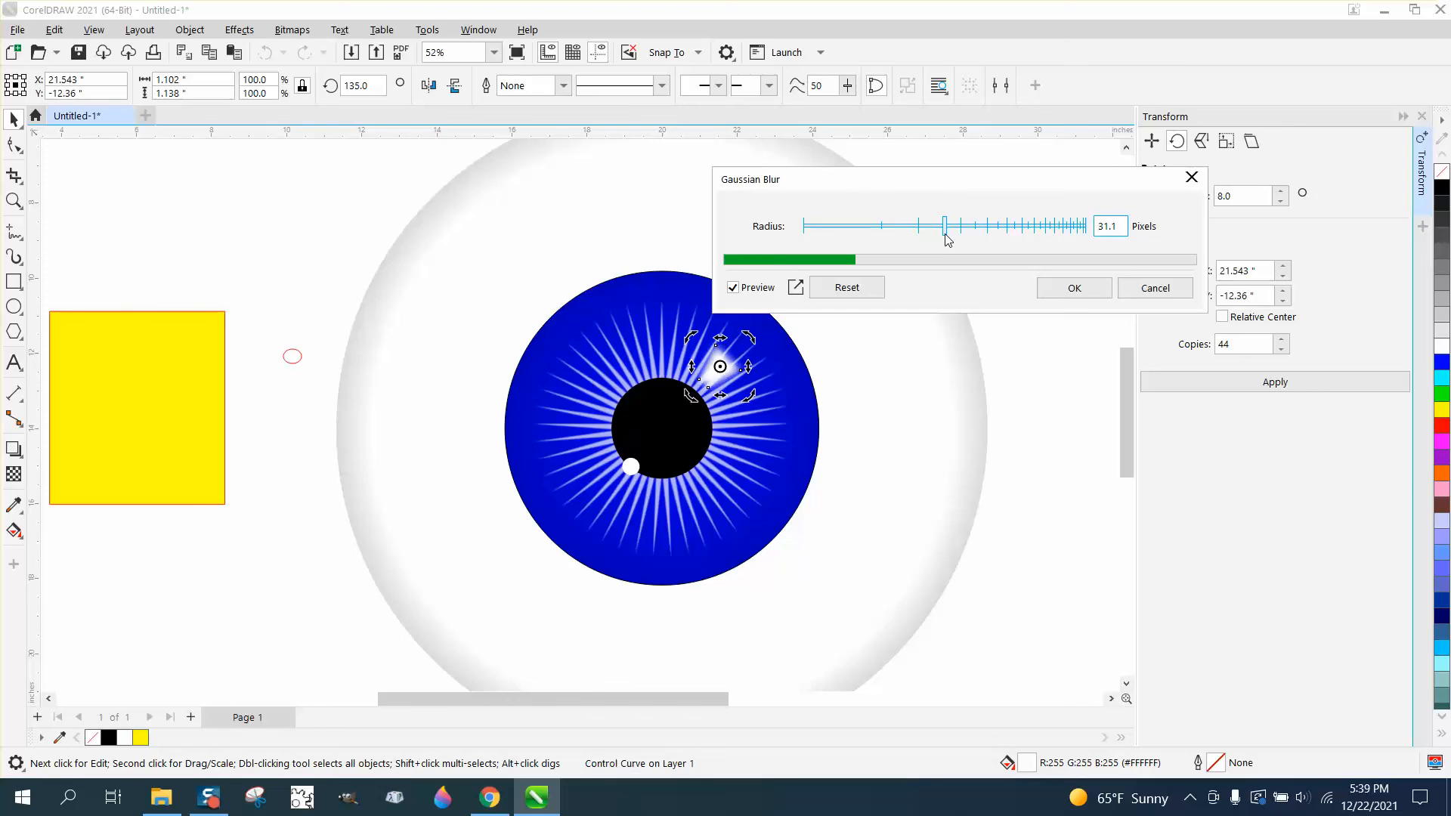
click(1069, 289)
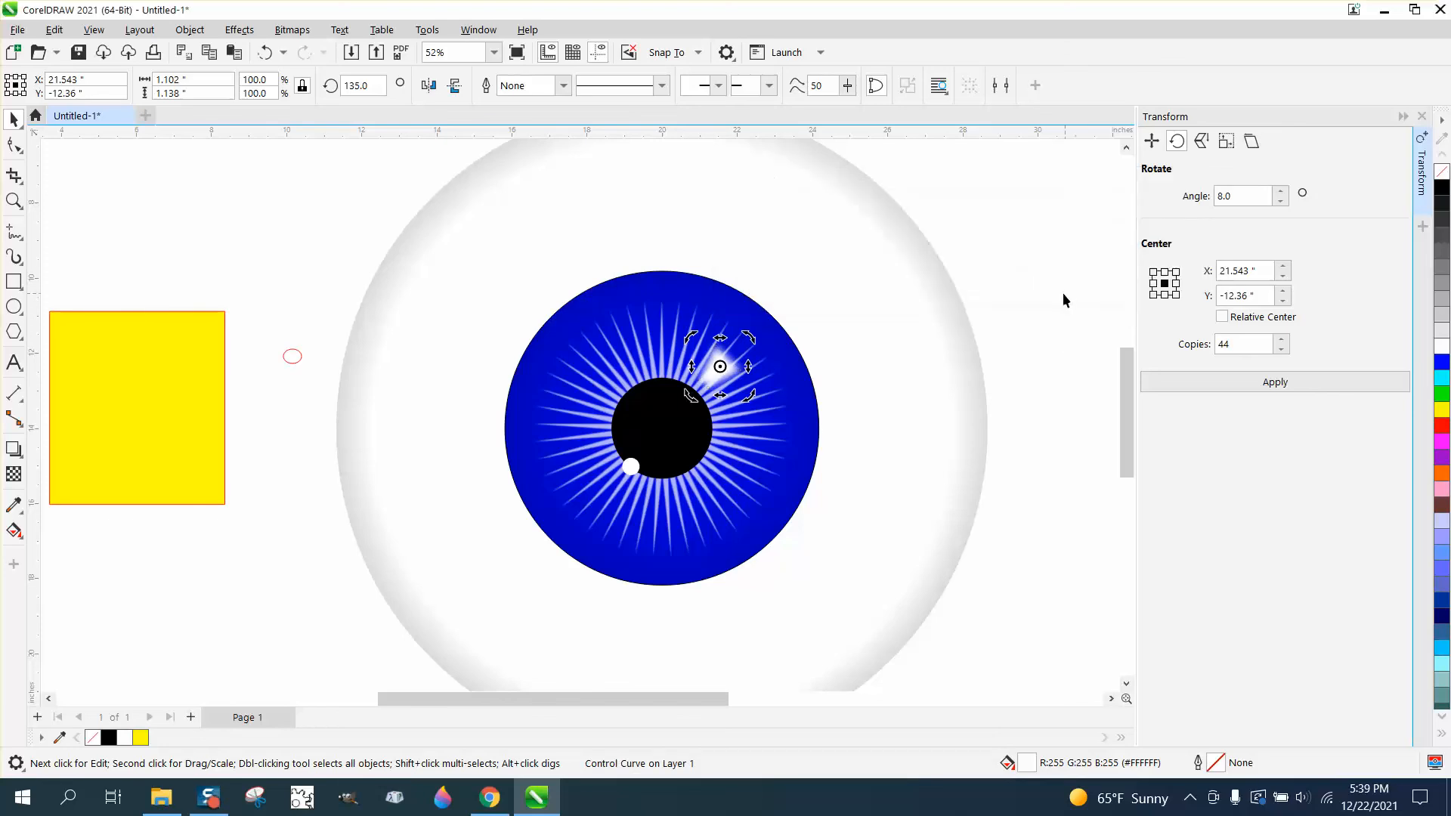
click(977, 307)
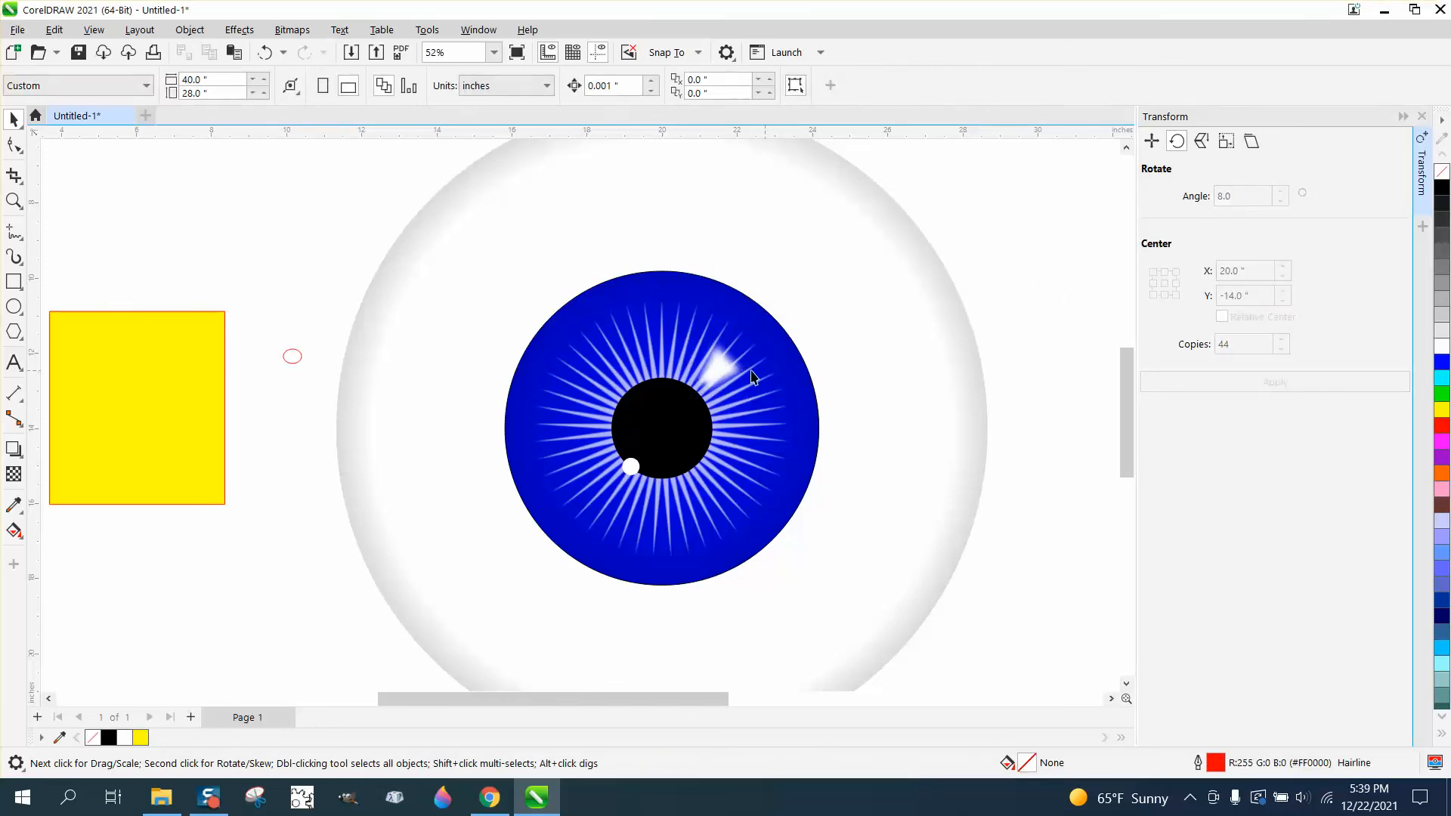
- Give the blurred trapezoid highlight a uniform transparency of 19
click(727, 374)
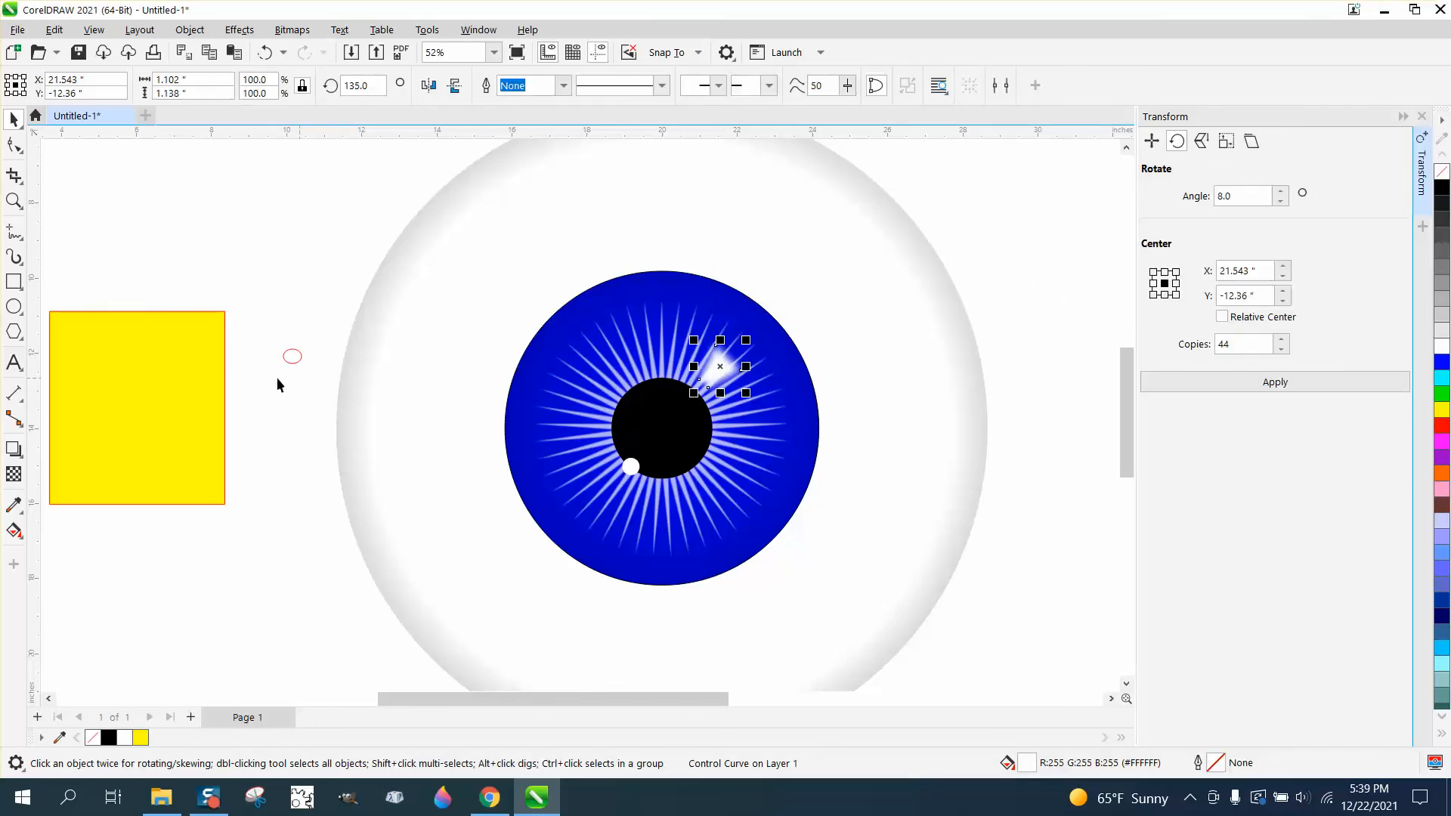
click(21, 471)
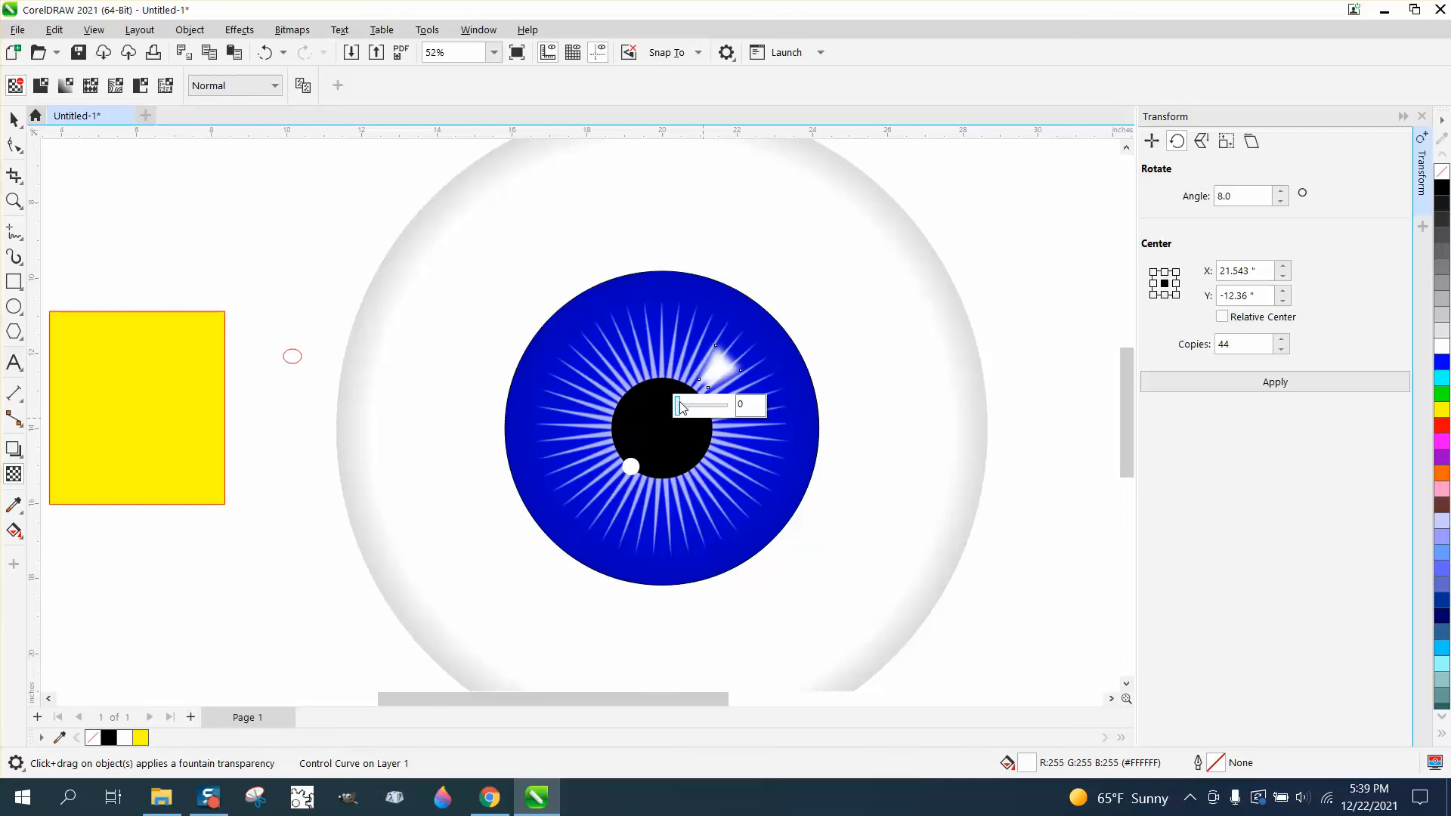
click(681, 408)
drag(689, 410, 689, 410)
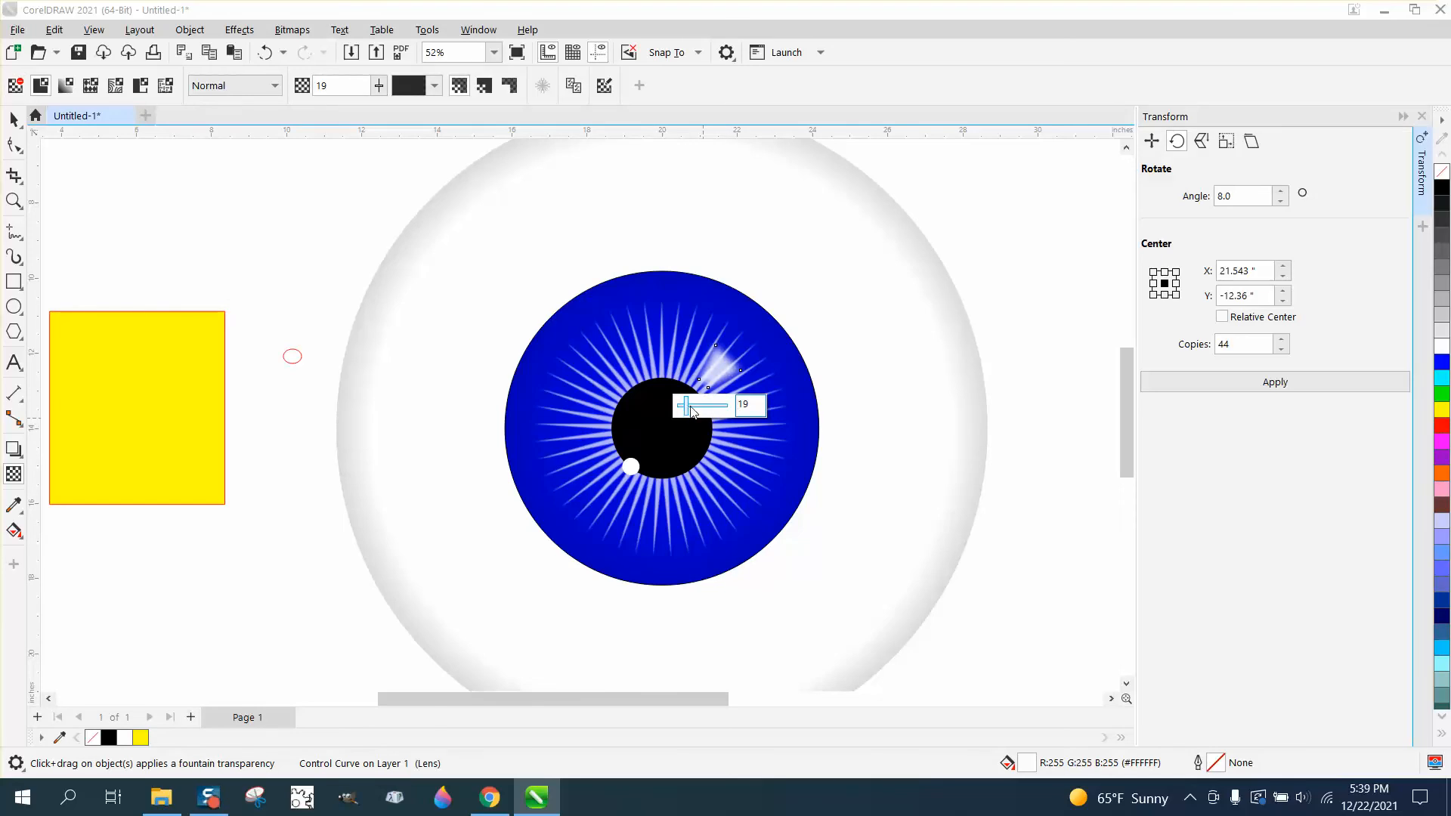
click(14, 118)
scroll(305, 265, down, 1)
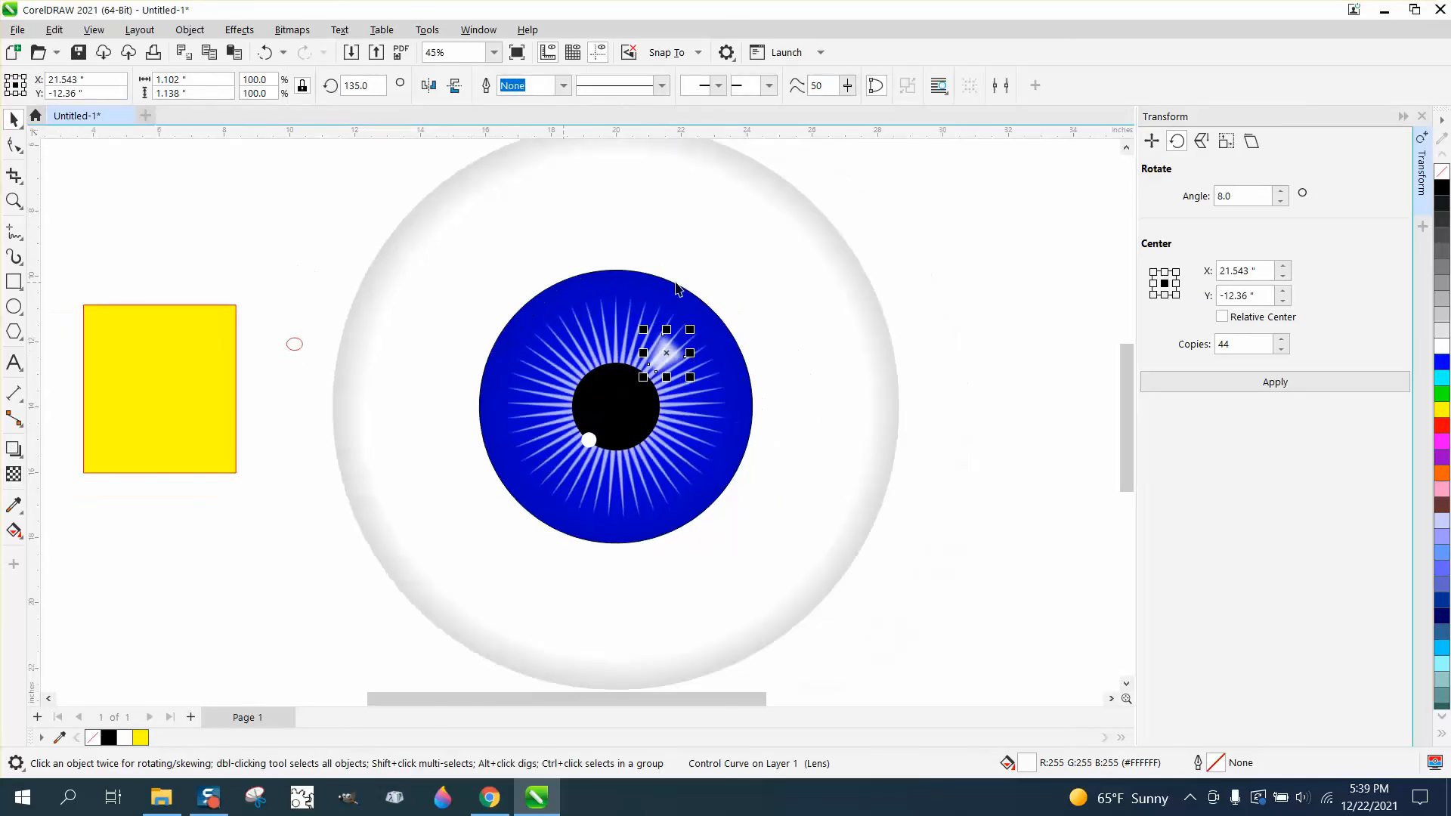
click(917, 285)
scroll(514, 269, down, 3)
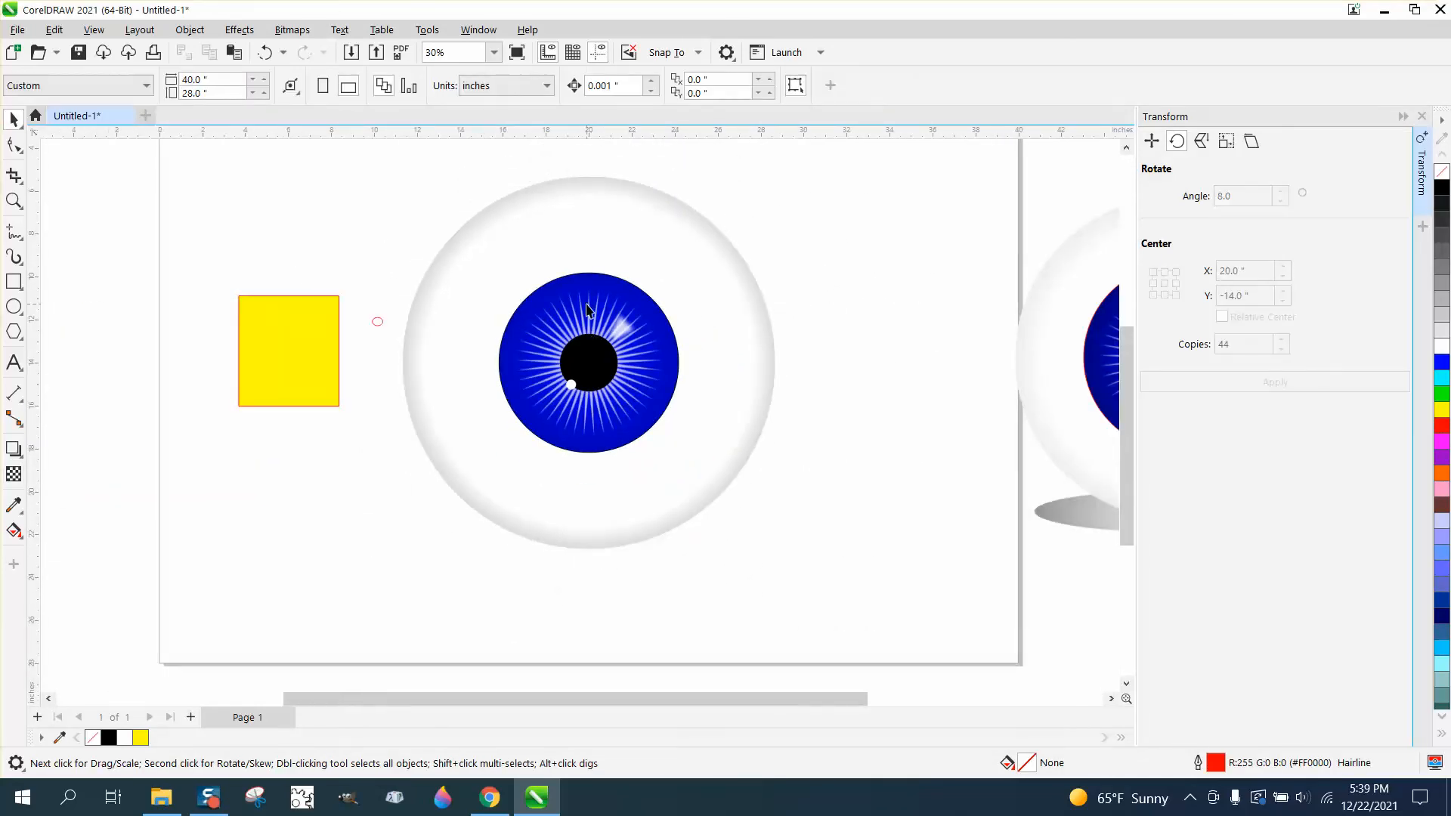
- Delete the yellow rectangle and the small red ellipse beside the eyeball
click(292, 330)
key(XF86Calculator)
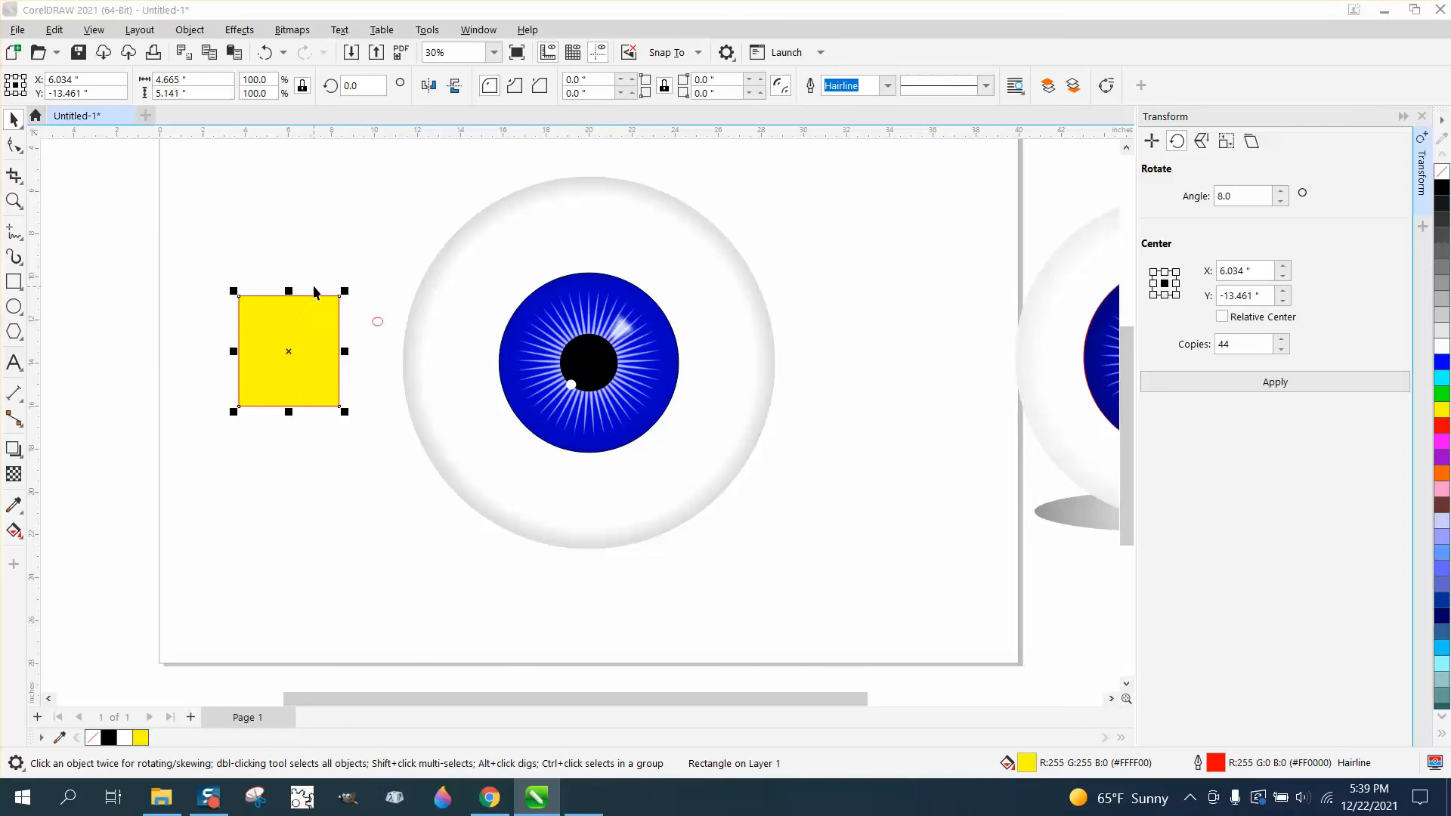
click(1091, 194)
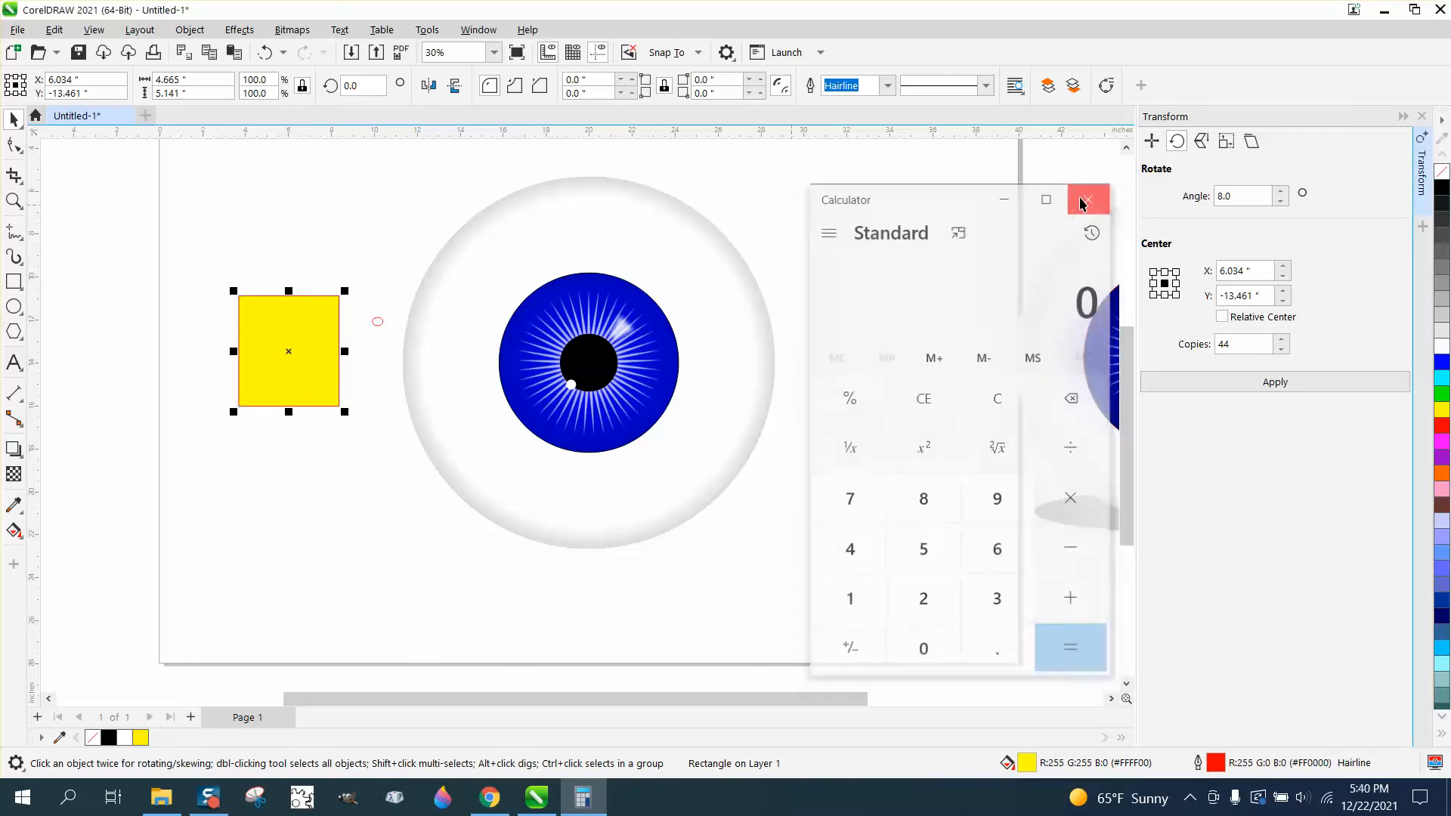
drag(186, 266, 418, 443)
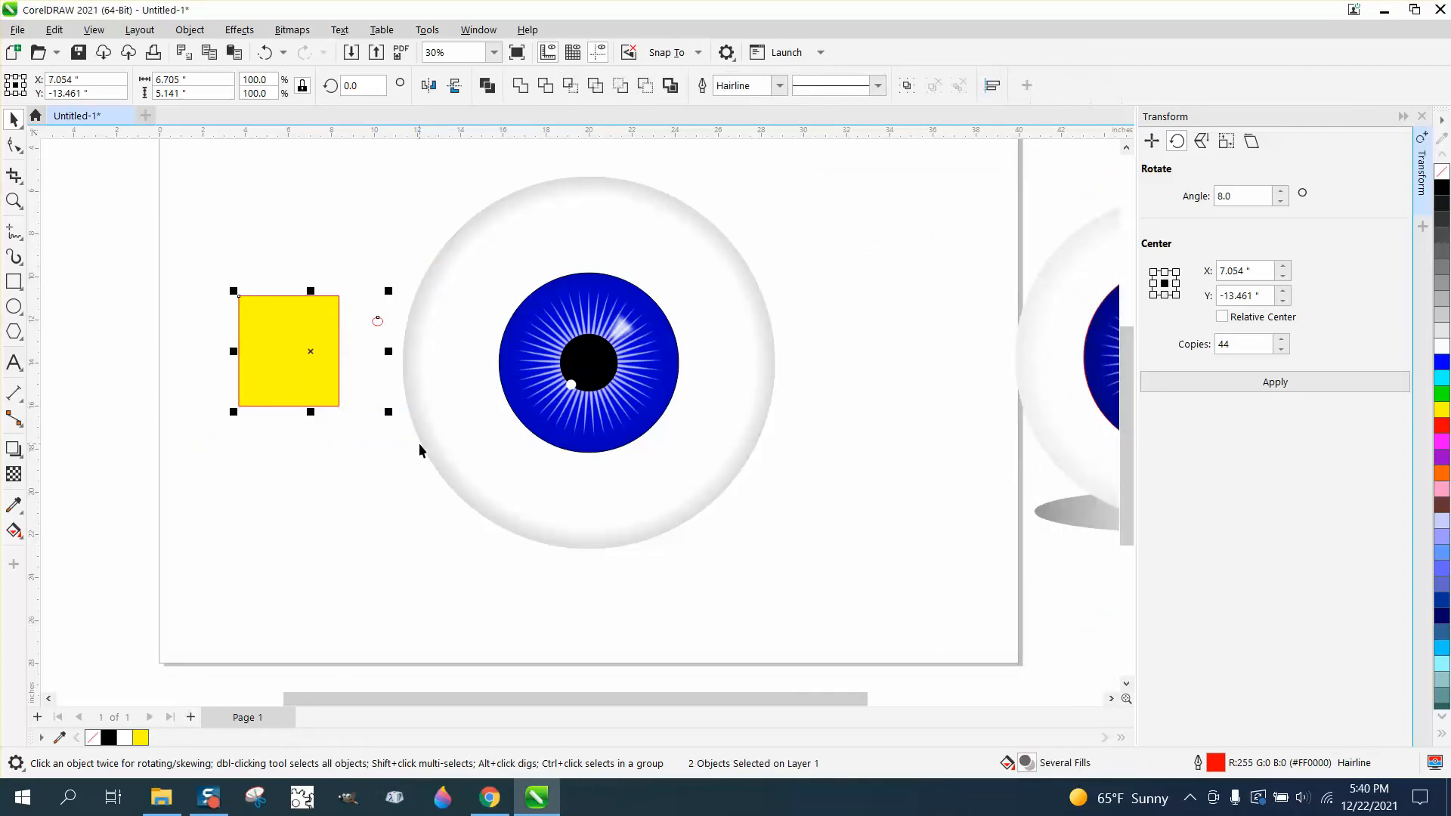
key(Delete)
- Draw a flat ellipse about 15.1 by 2.2 inches across the eyeball's base and give it a horizontal black-to-white fountain fill
click(13, 306)
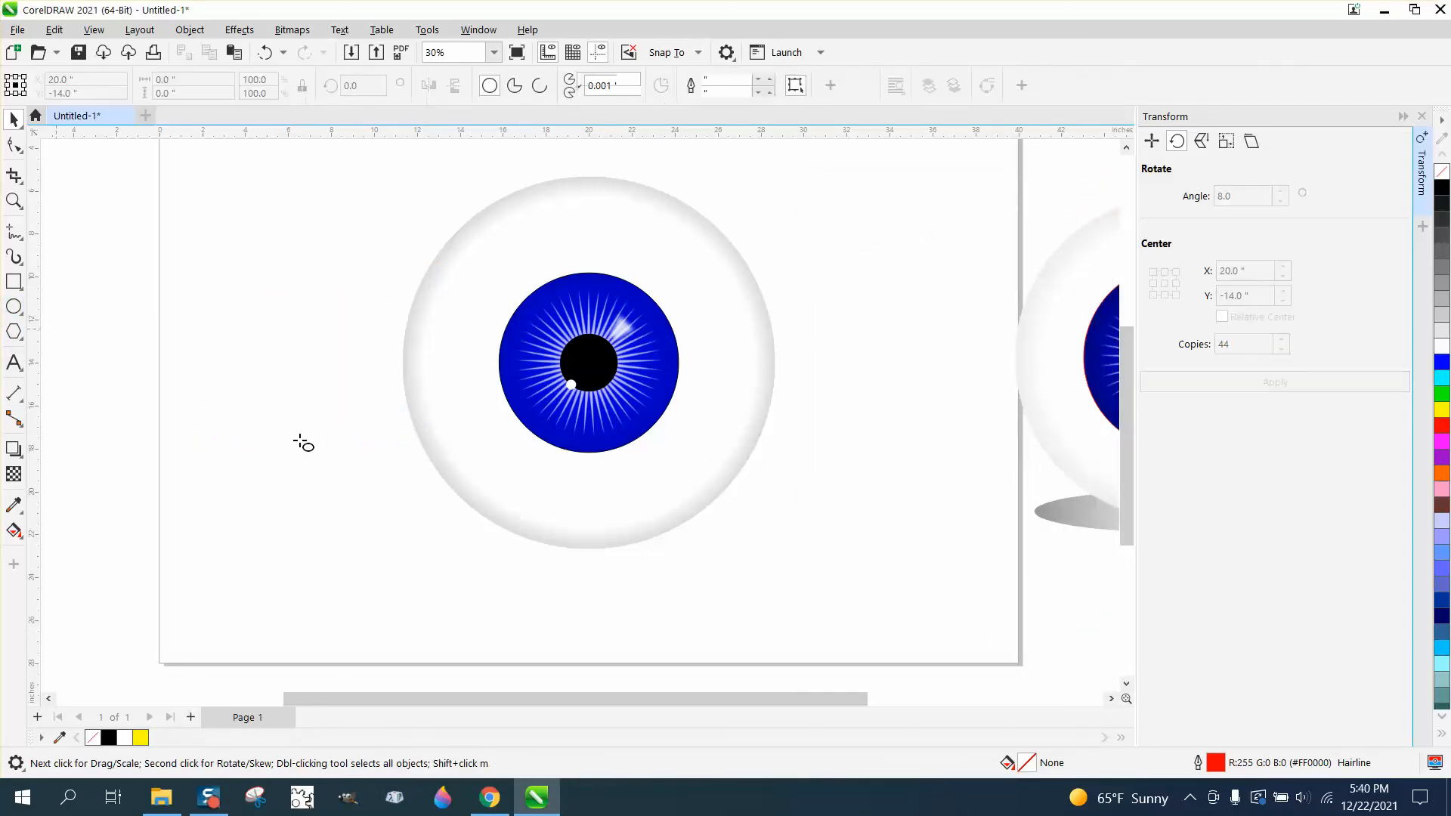
drag(752, 515, 420, 572)
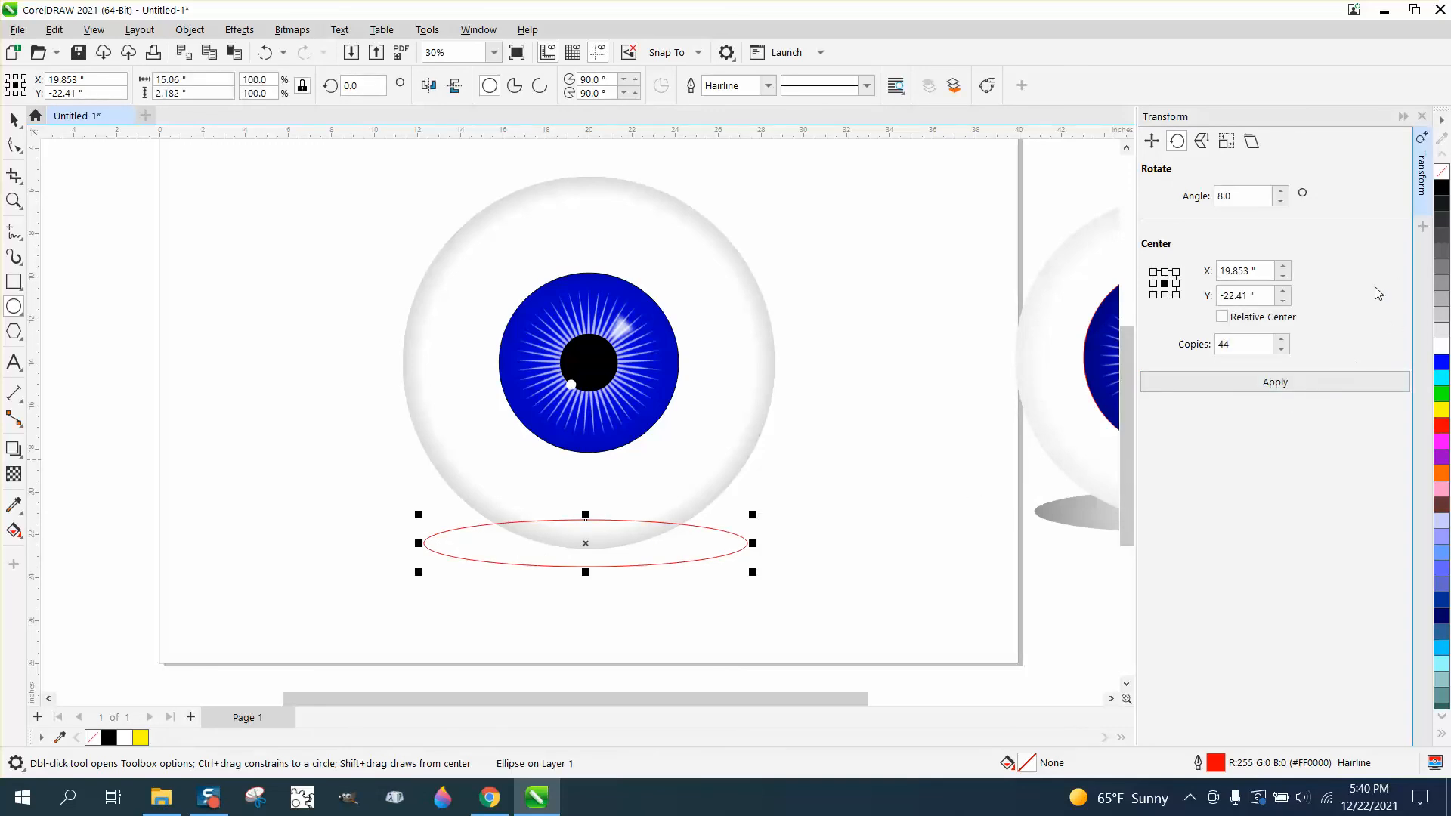
click(14, 530)
click(68, 527)
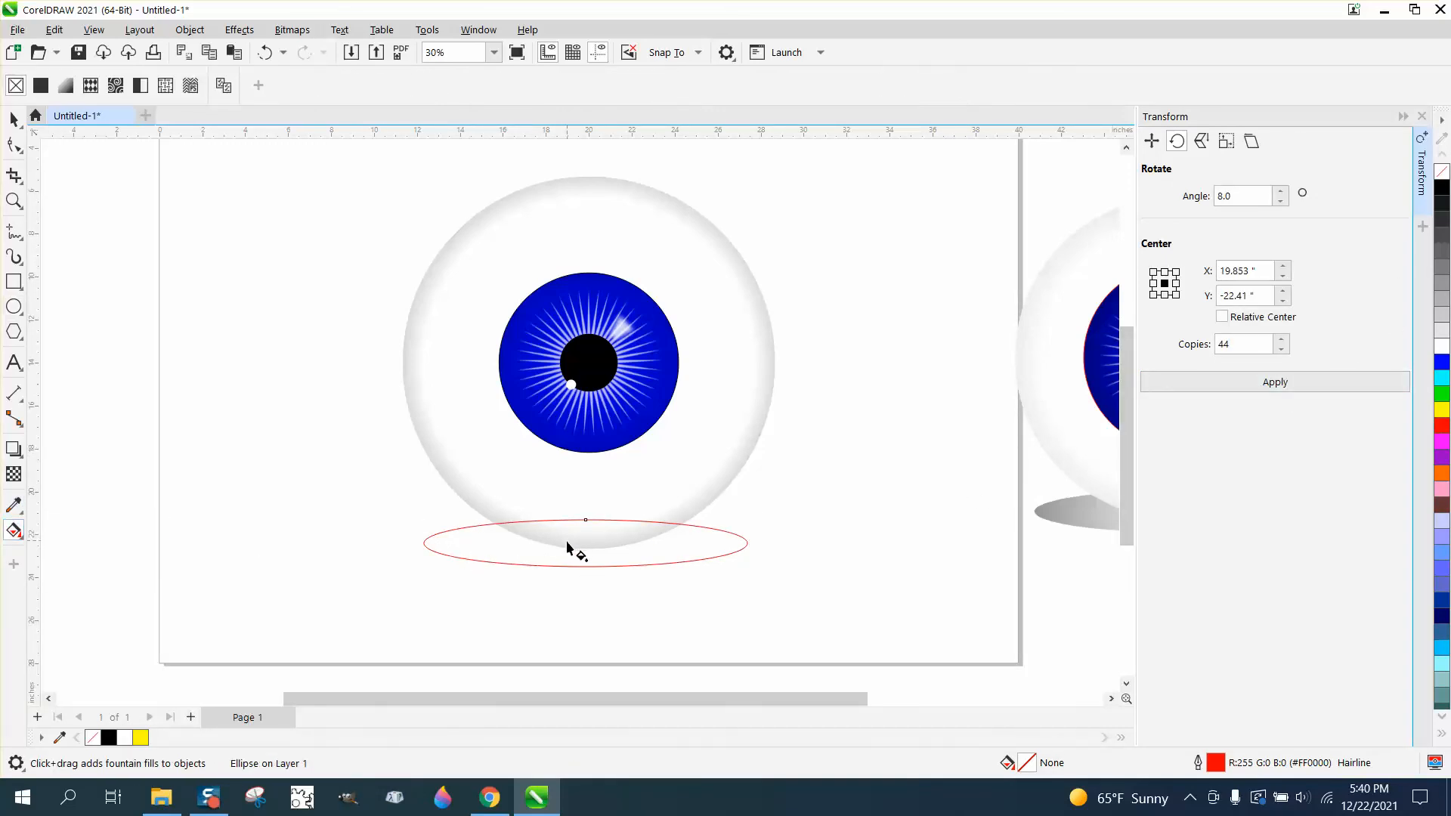
drag(454, 545, 783, 551)
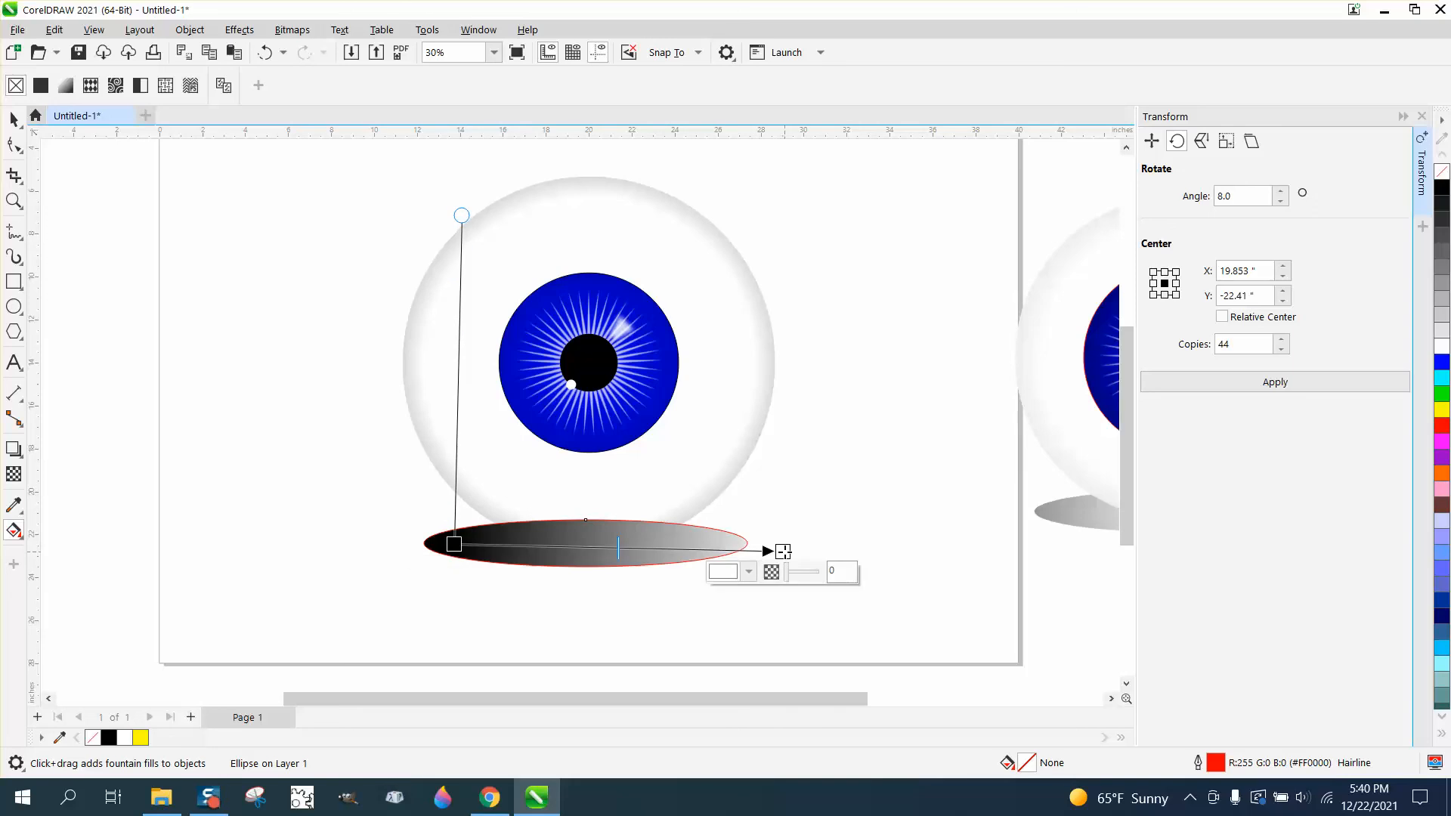
- Change the flat ellipse's fill to an elliptical fountain fill with its white start node near the ellipse's centre and black outside
drag(454, 544, 604, 547)
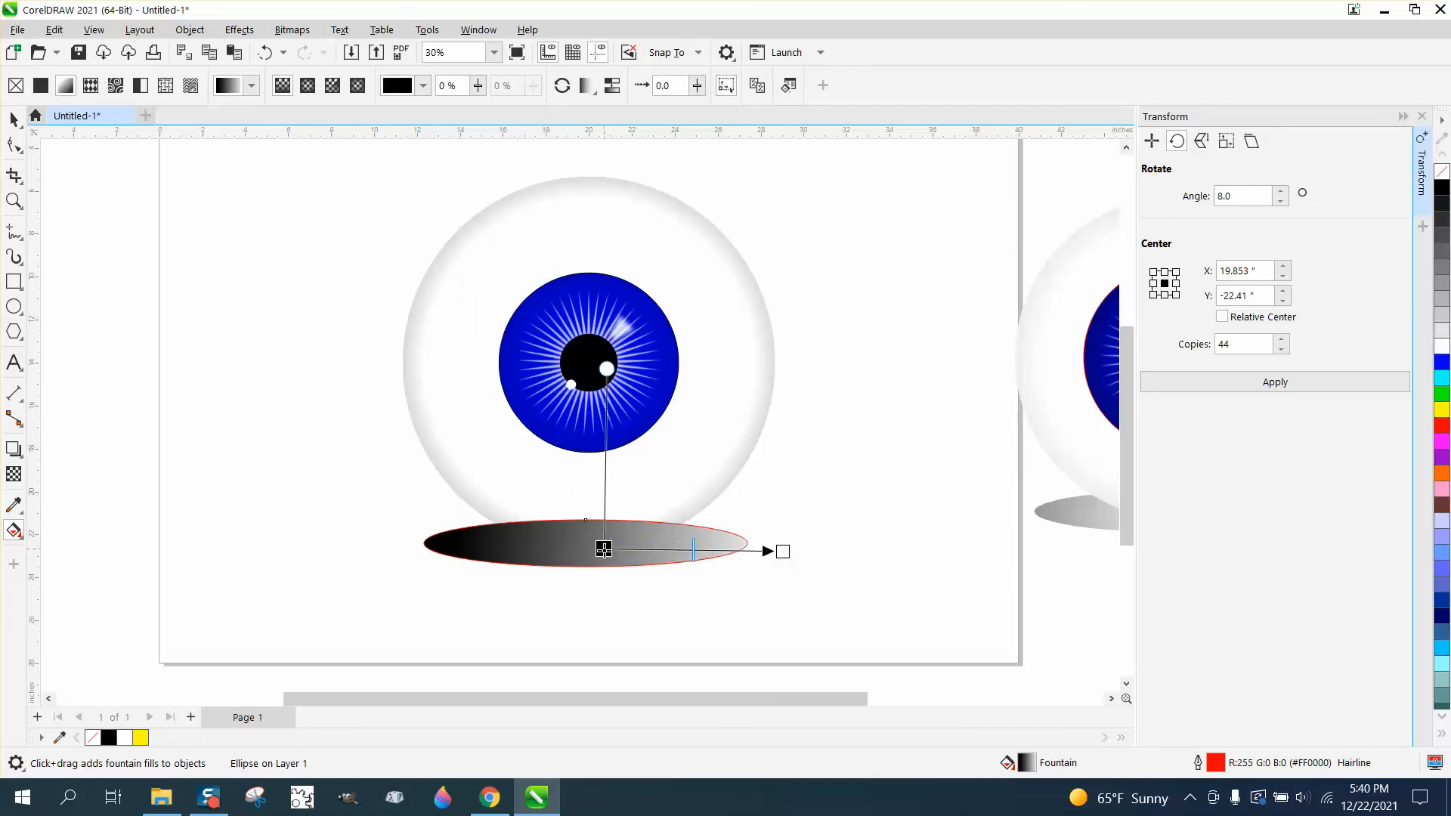
click(307, 85)
drag(692, 549, 586, 520)
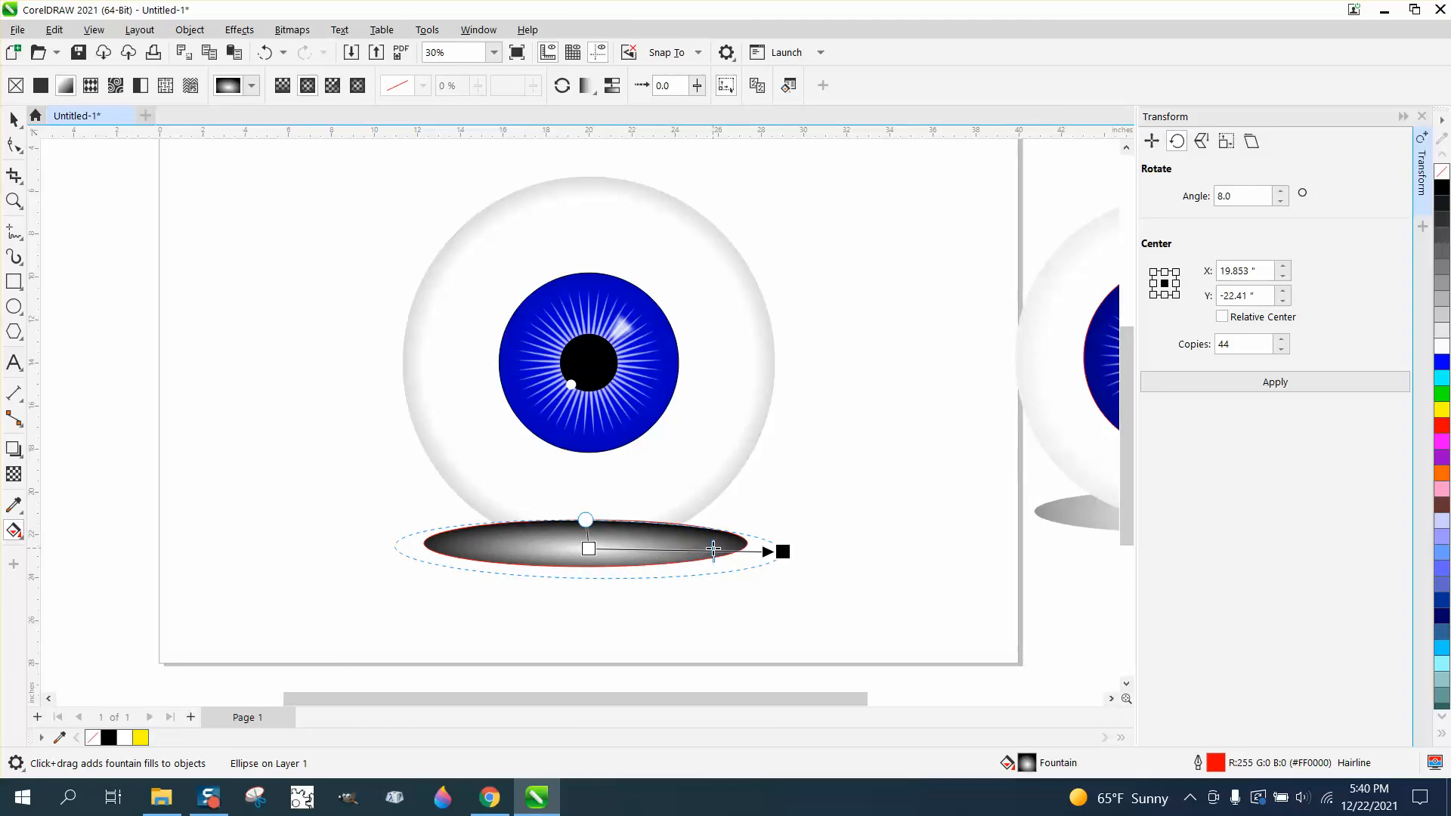
- Shift the flat ellipse's fountain fill midpoint slightly towards the black node and remove the ellipse's red outline
drag(714, 549, 723, 548)
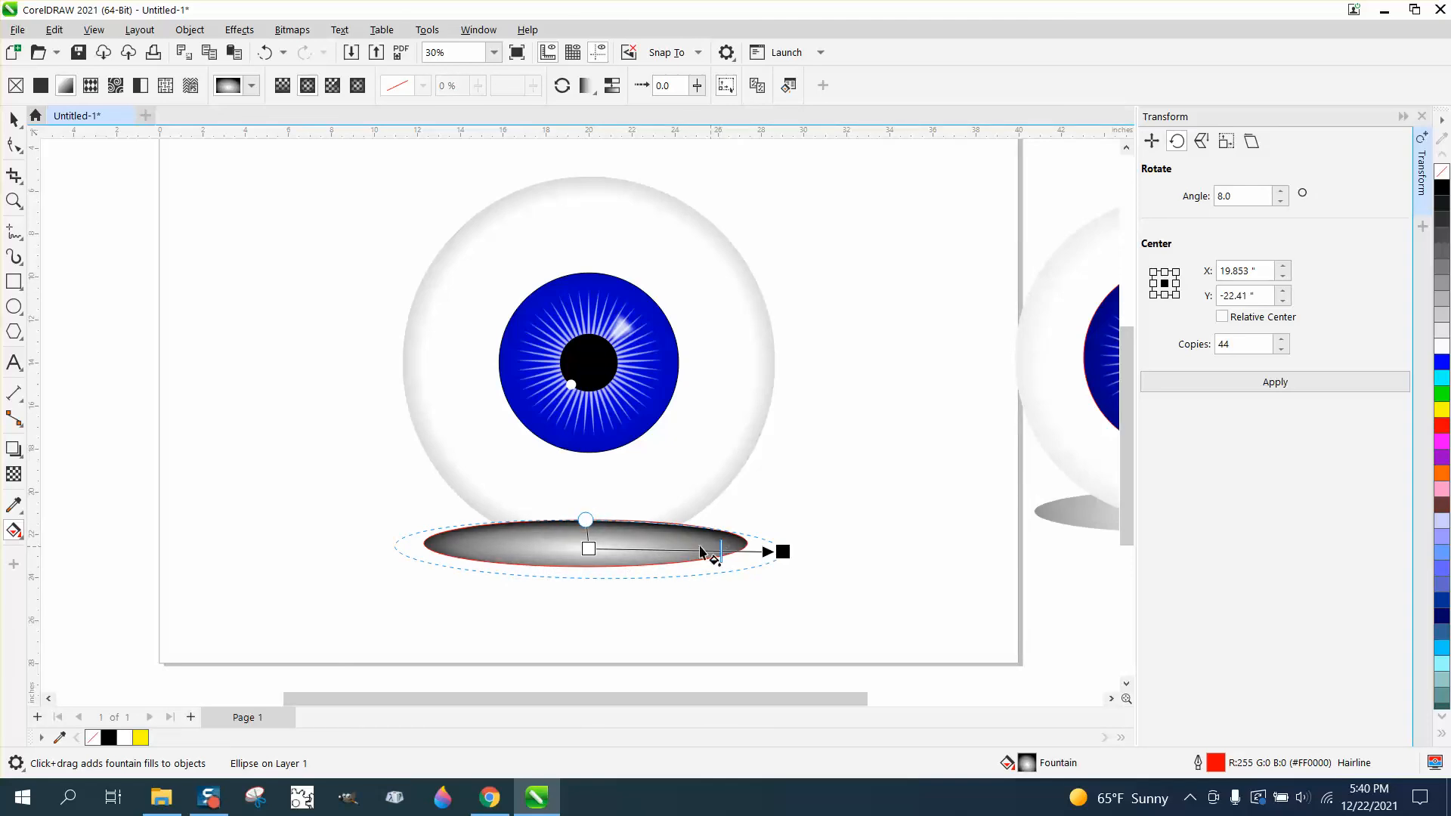
click(13, 119)
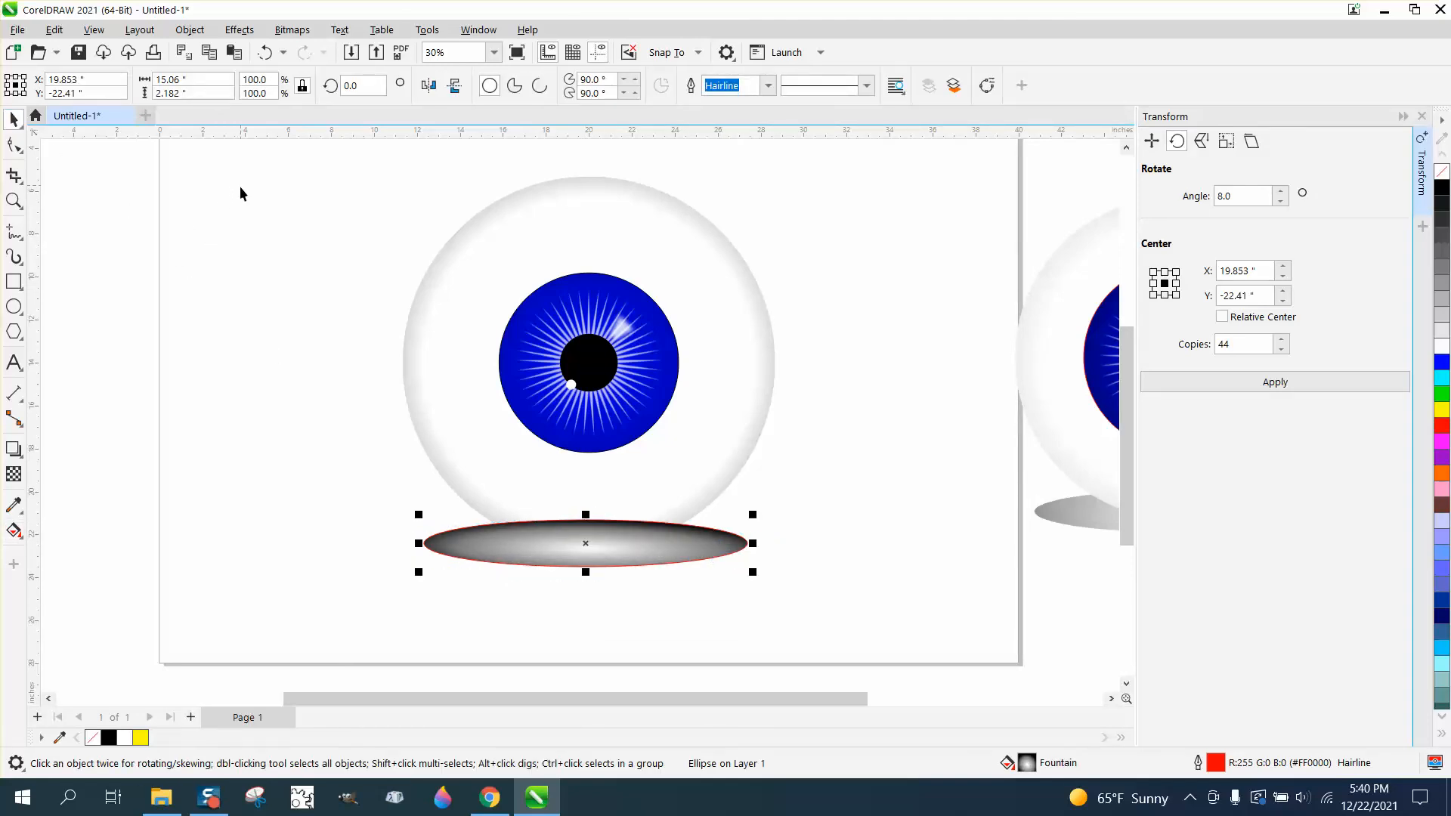
right_click(1441, 170)
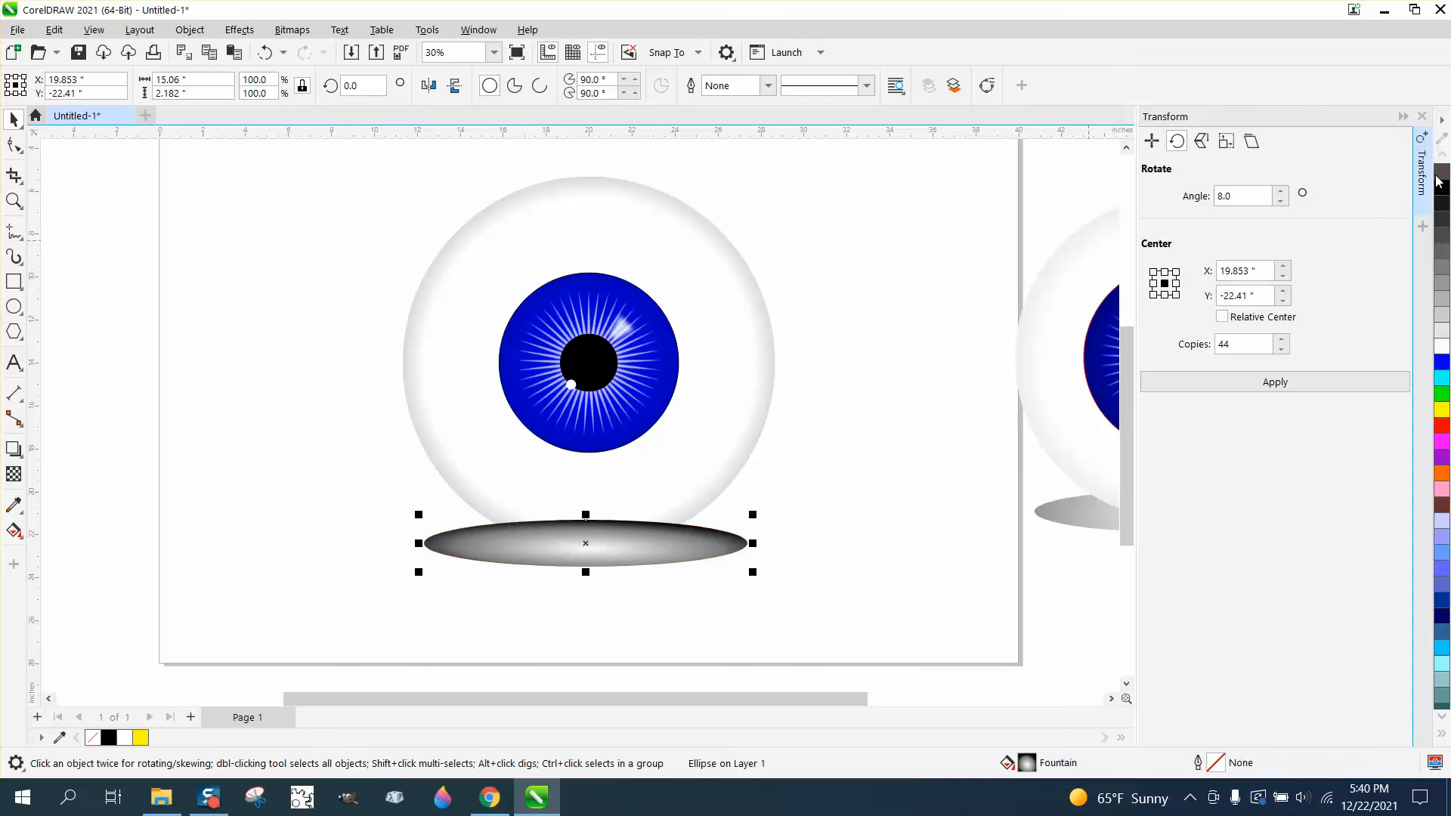
- Apply a Gaussian Blur with a radius of 31.1 pixels to the flat shadow ellipse
click(247, 33)
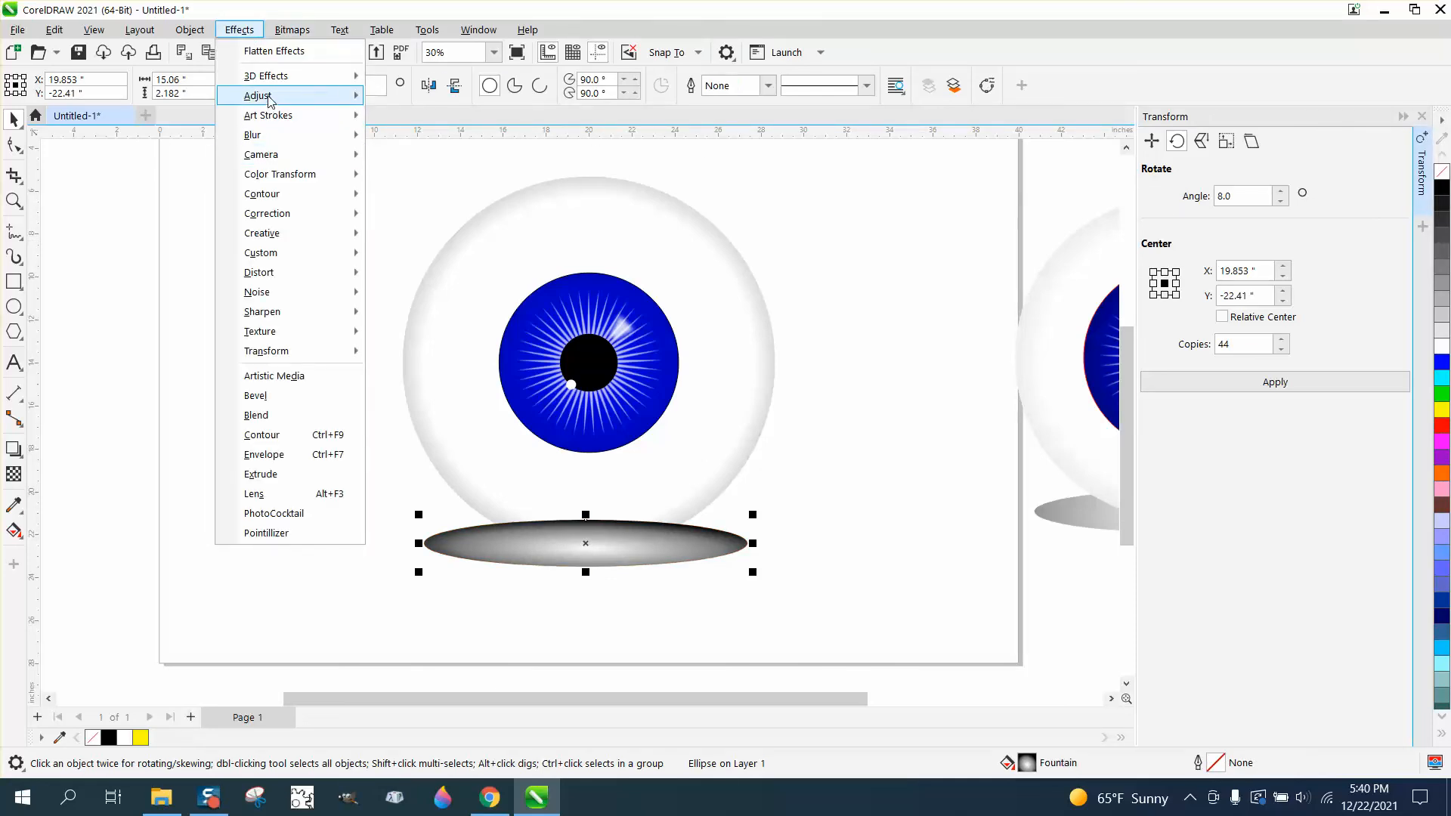
mouse_move(270, 135)
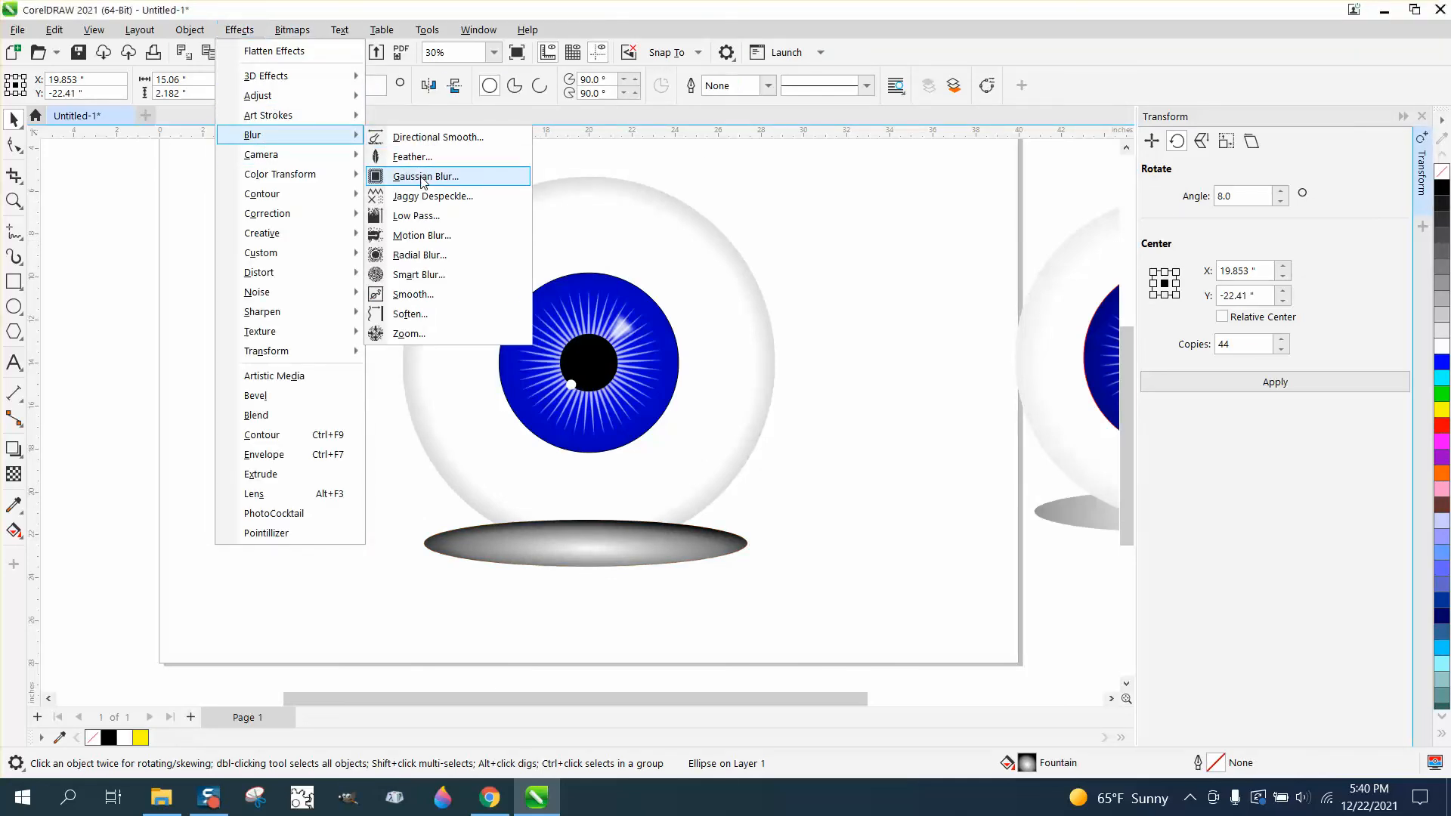
click(427, 181)
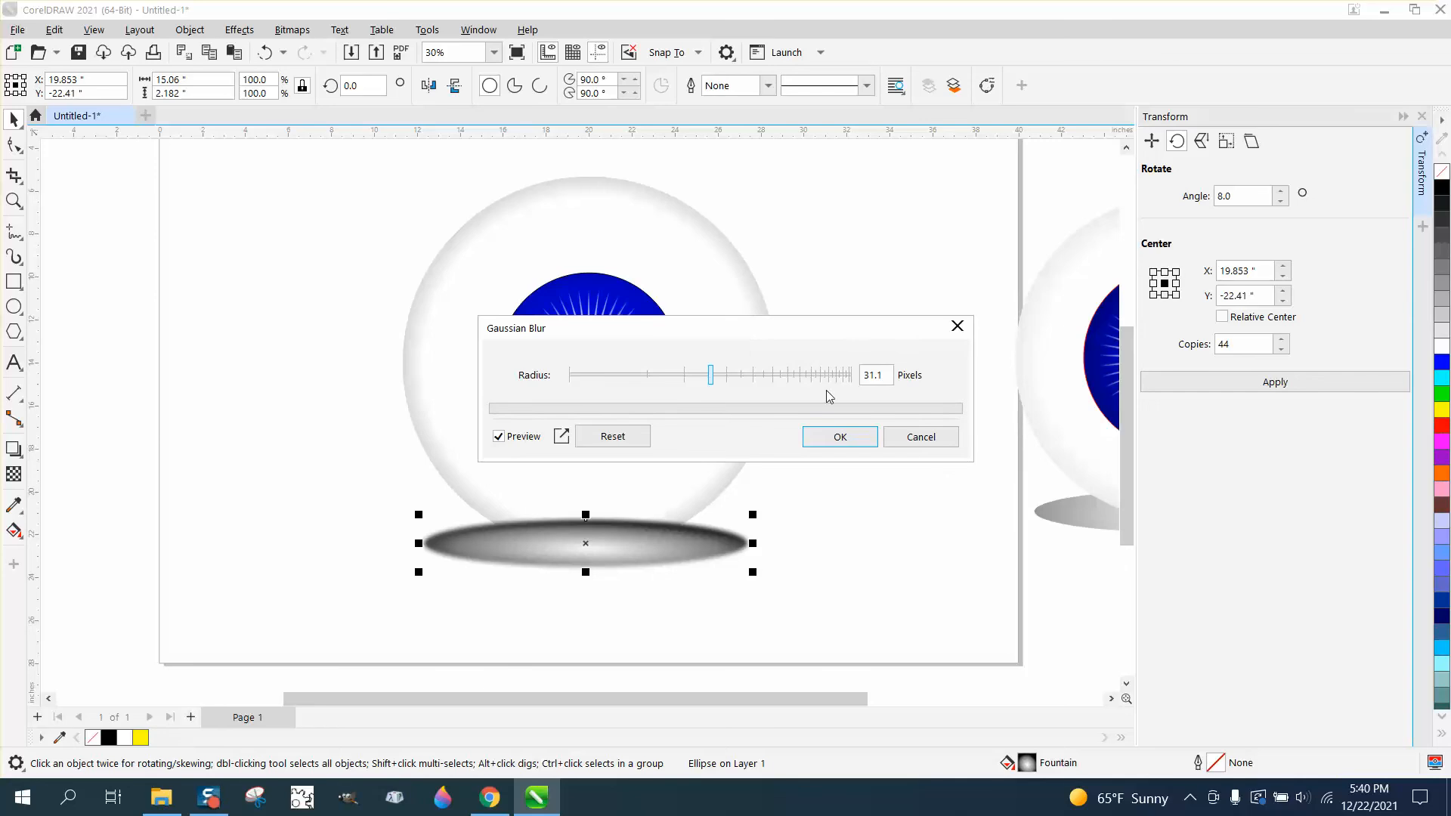
click(840, 437)
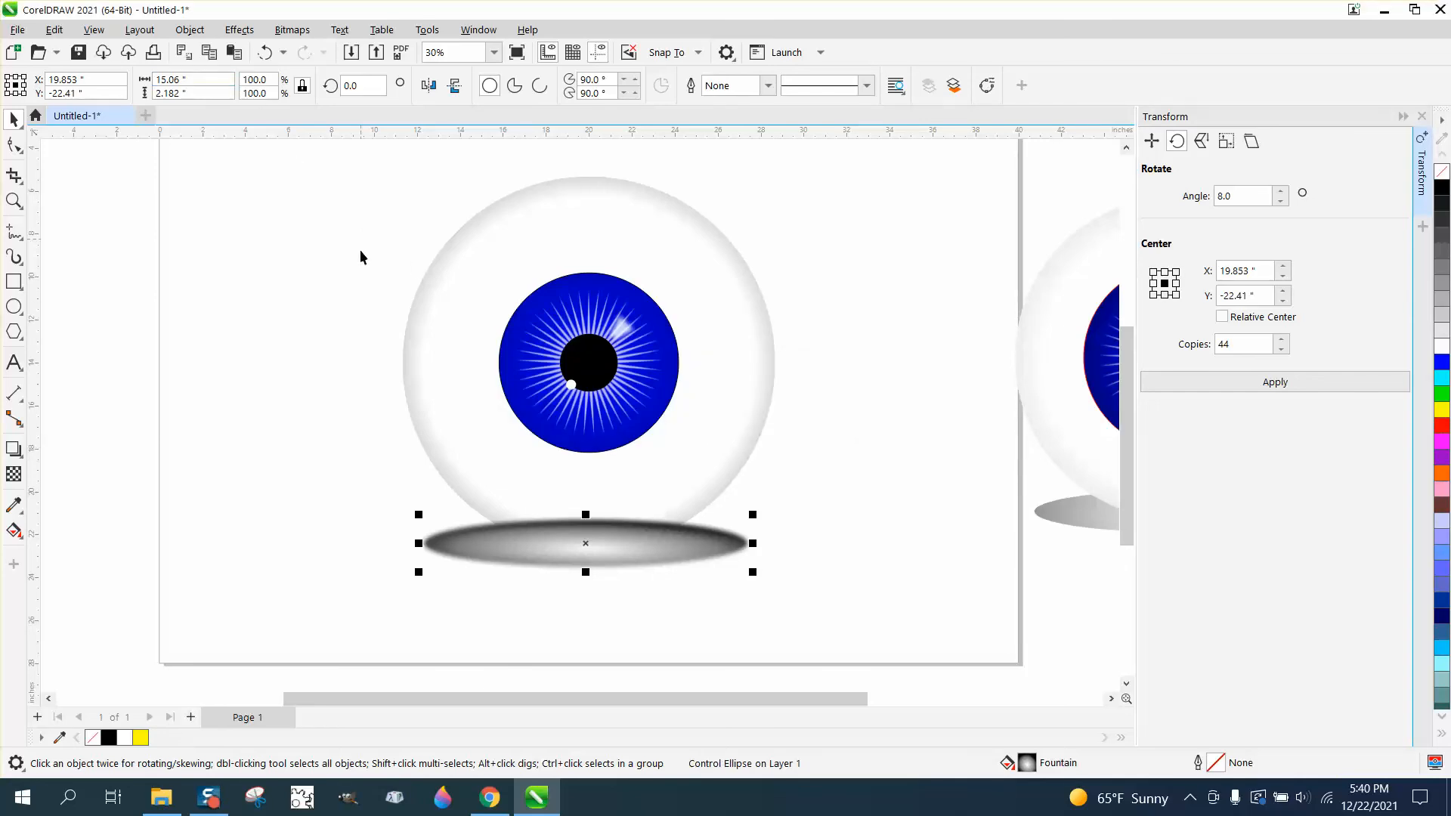
- Try bringing the white eyeball circle to the front of the page, and undo that reordering
click(456, 401)
click(189, 30)
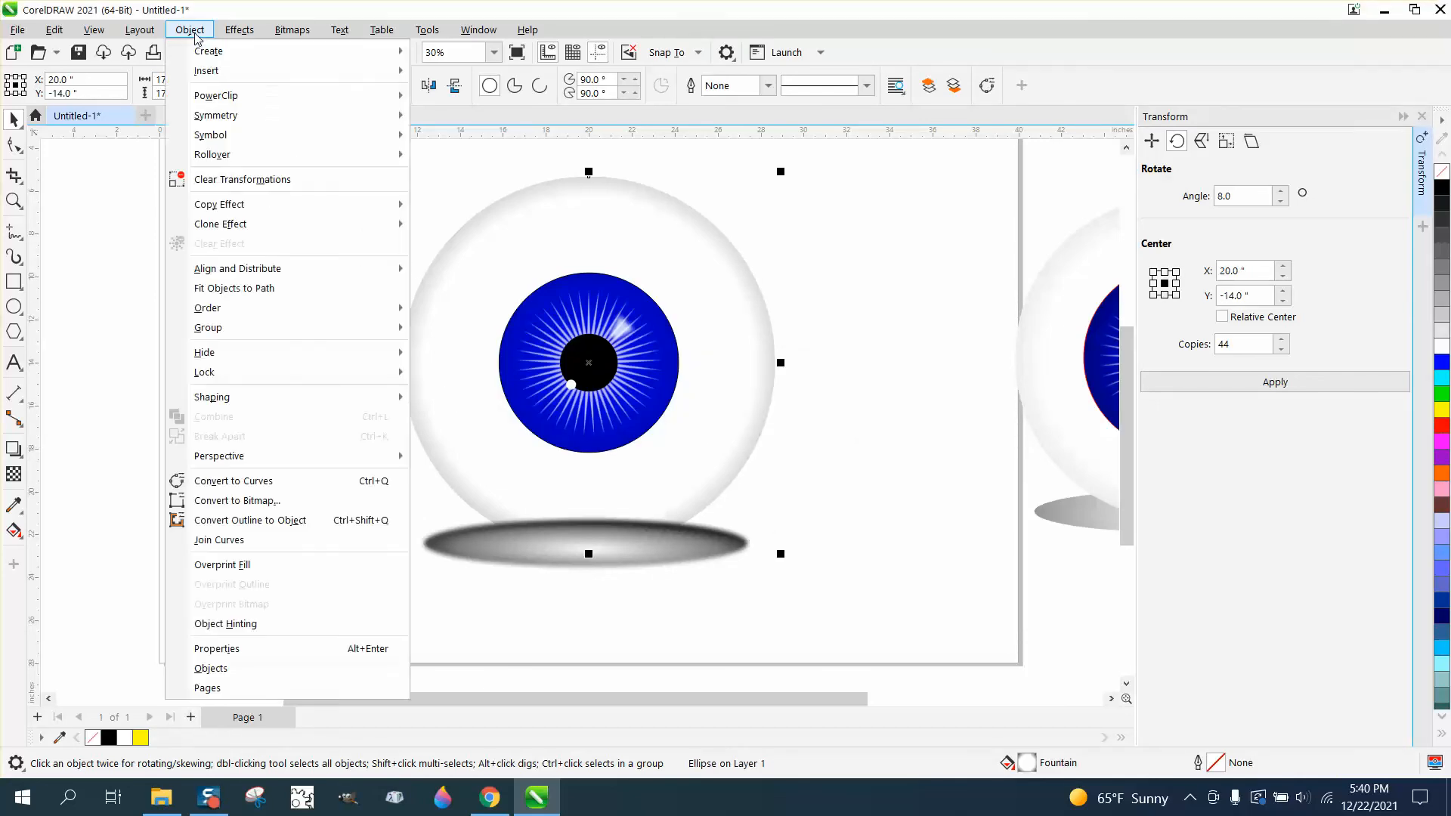
mouse_move(227, 308)
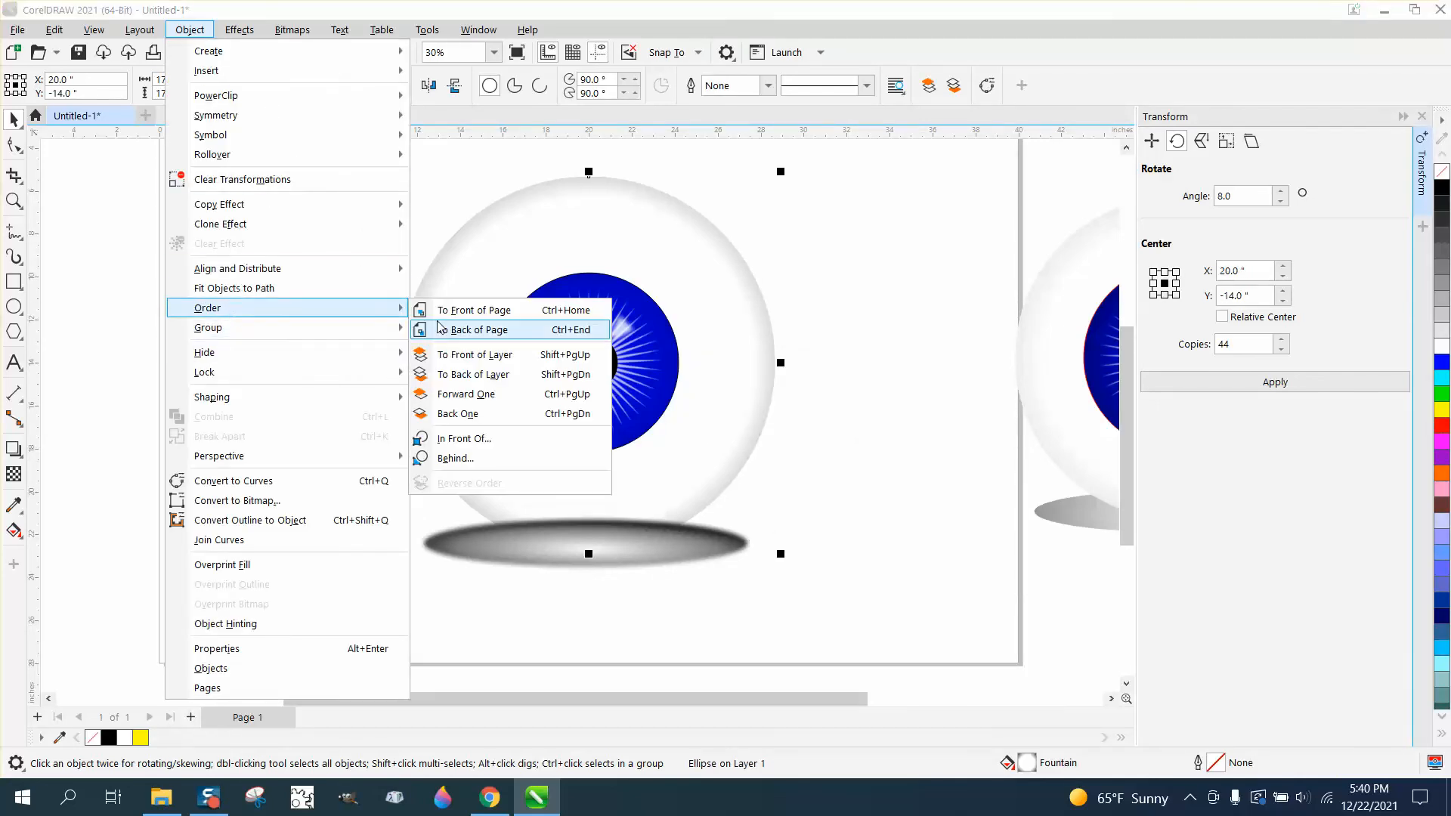
click(464, 313)
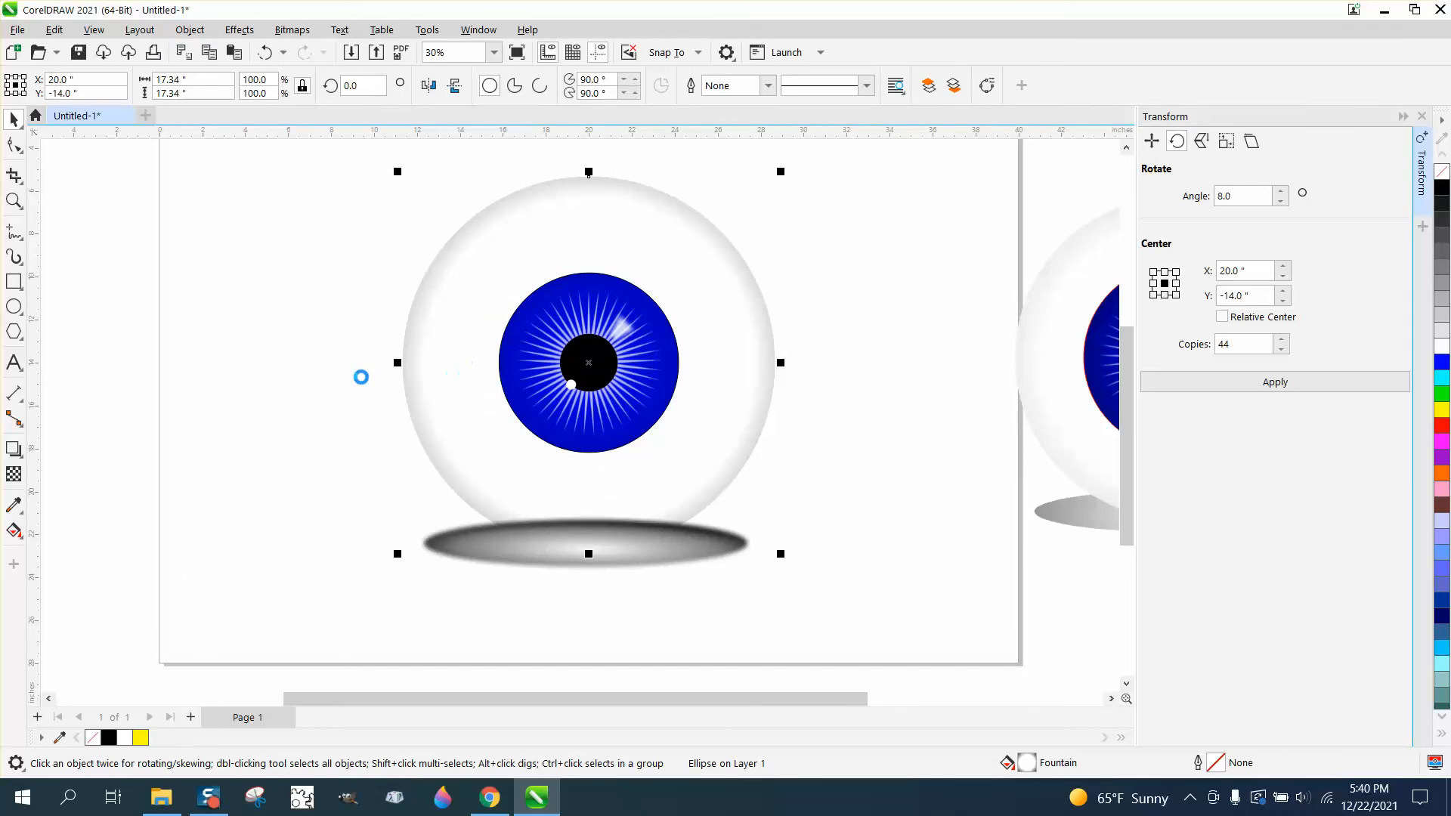
click(361, 377)
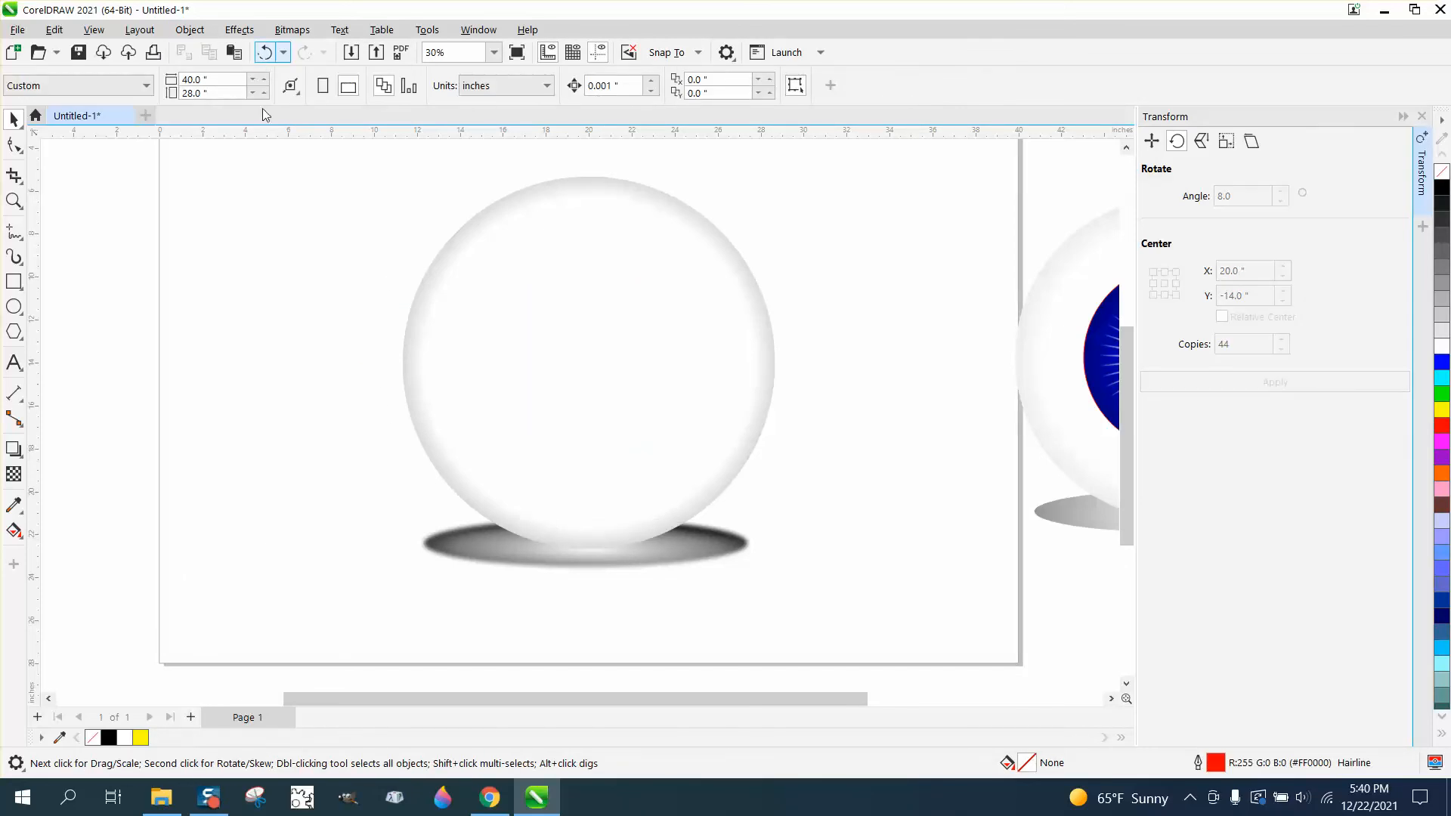
click(263, 52)
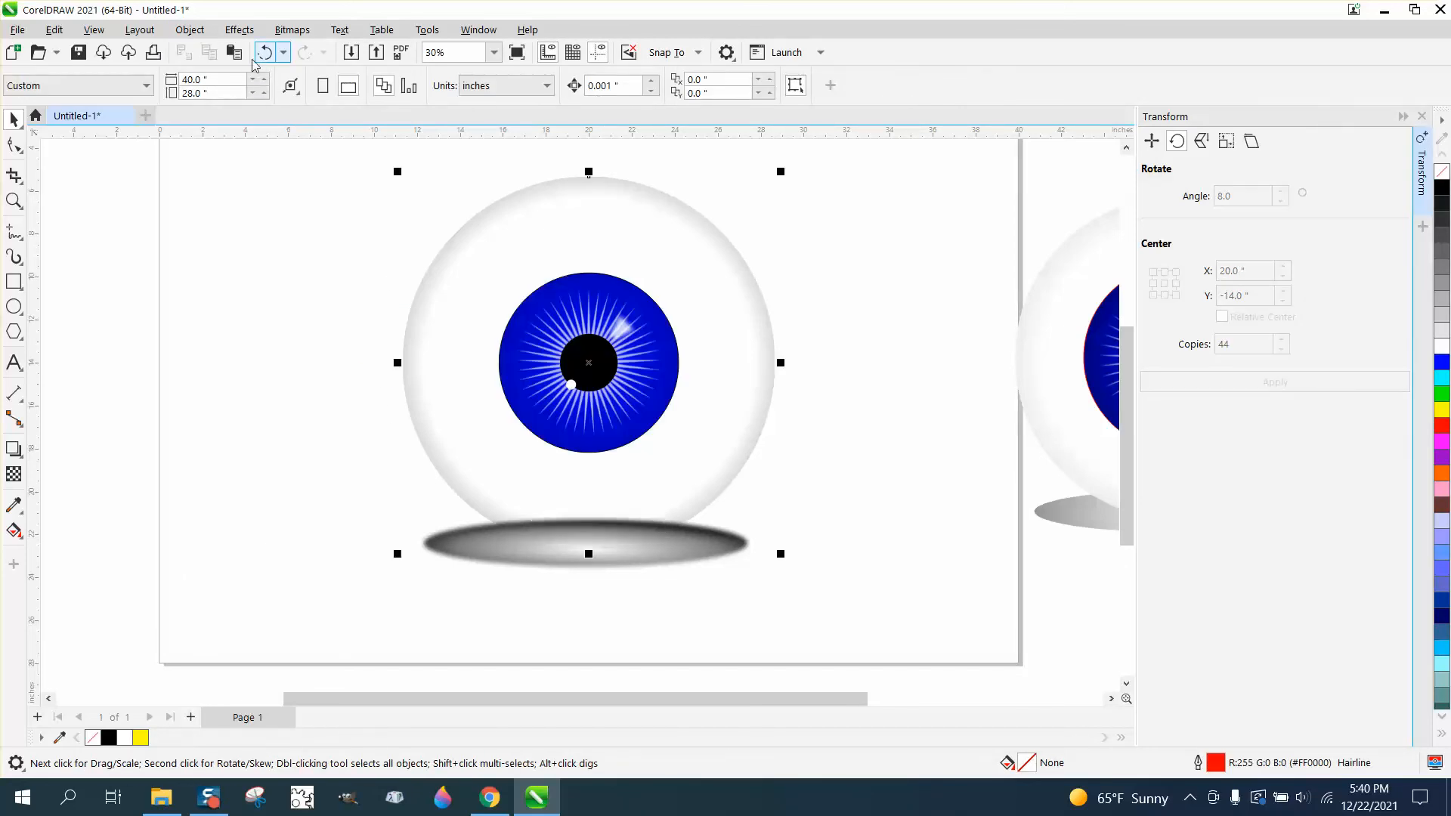
- Try to send the blurred shadow ellipse to the back of the page
click(484, 550)
click(189, 30)
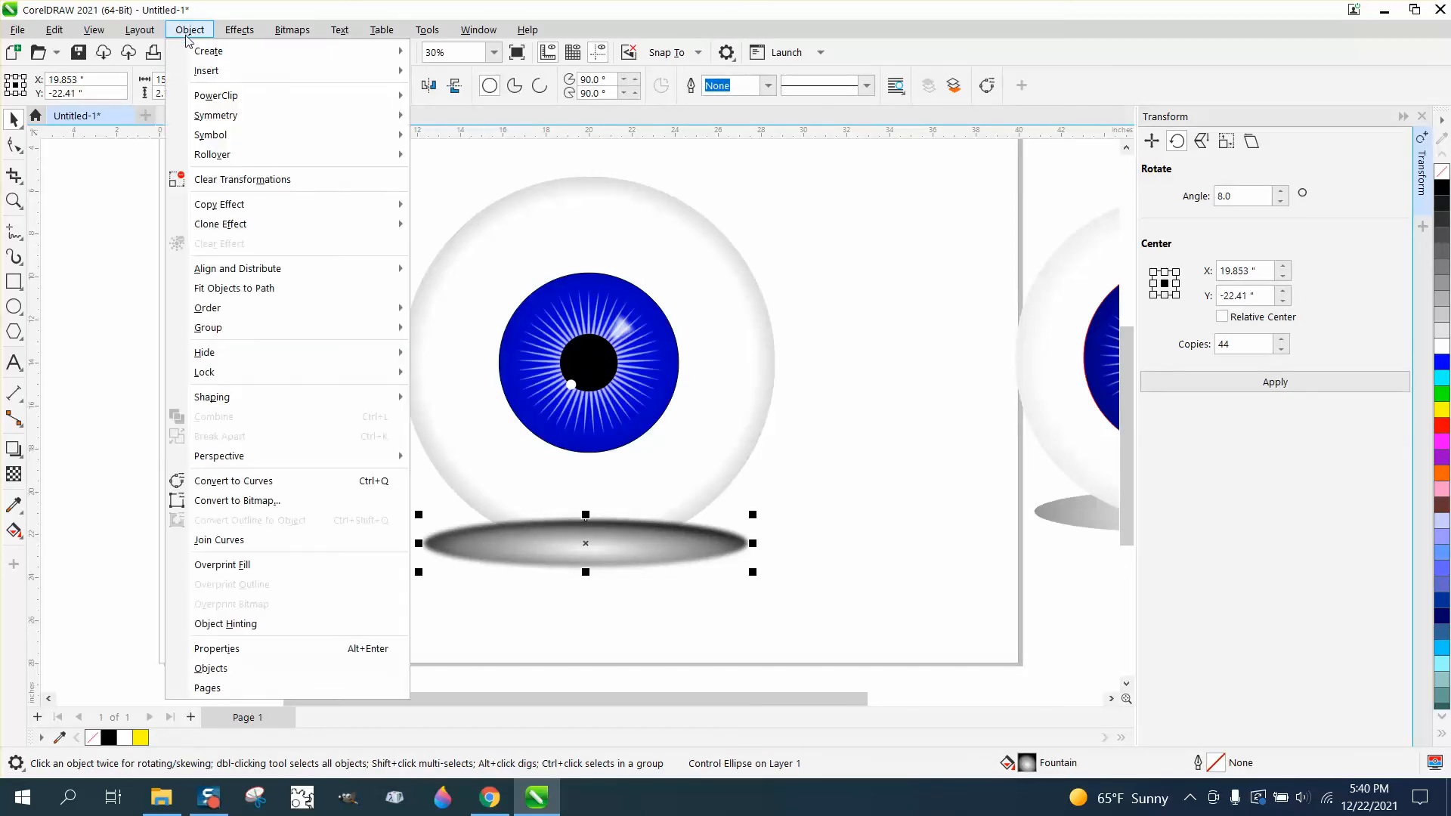
mouse_move(205, 310)
click(456, 337)
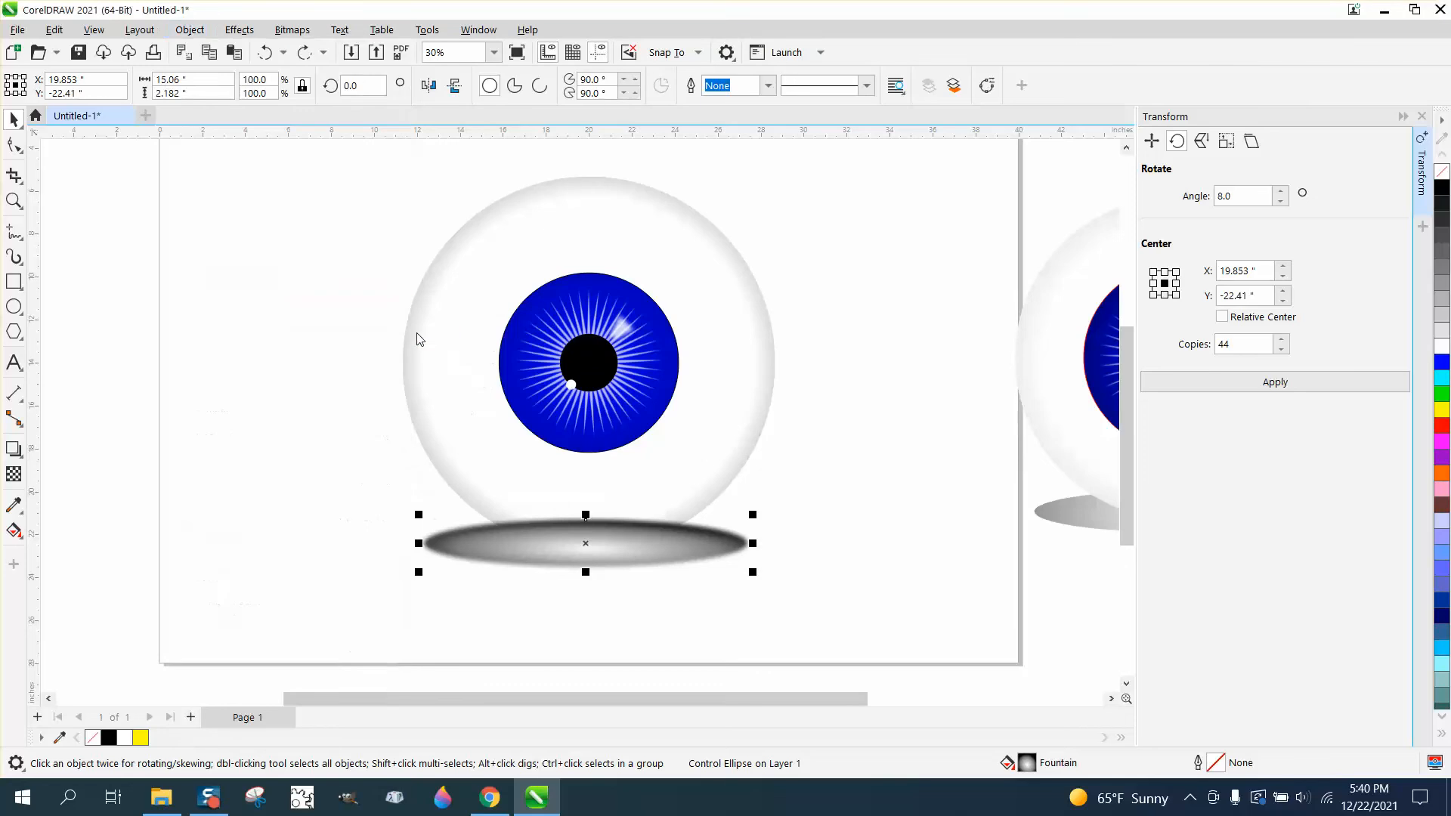
- Move the shadow ellipse down clear of the eyeball and bring the white eyeball circle to the front of the page
drag(597, 544, 597, 573)
click(606, 524)
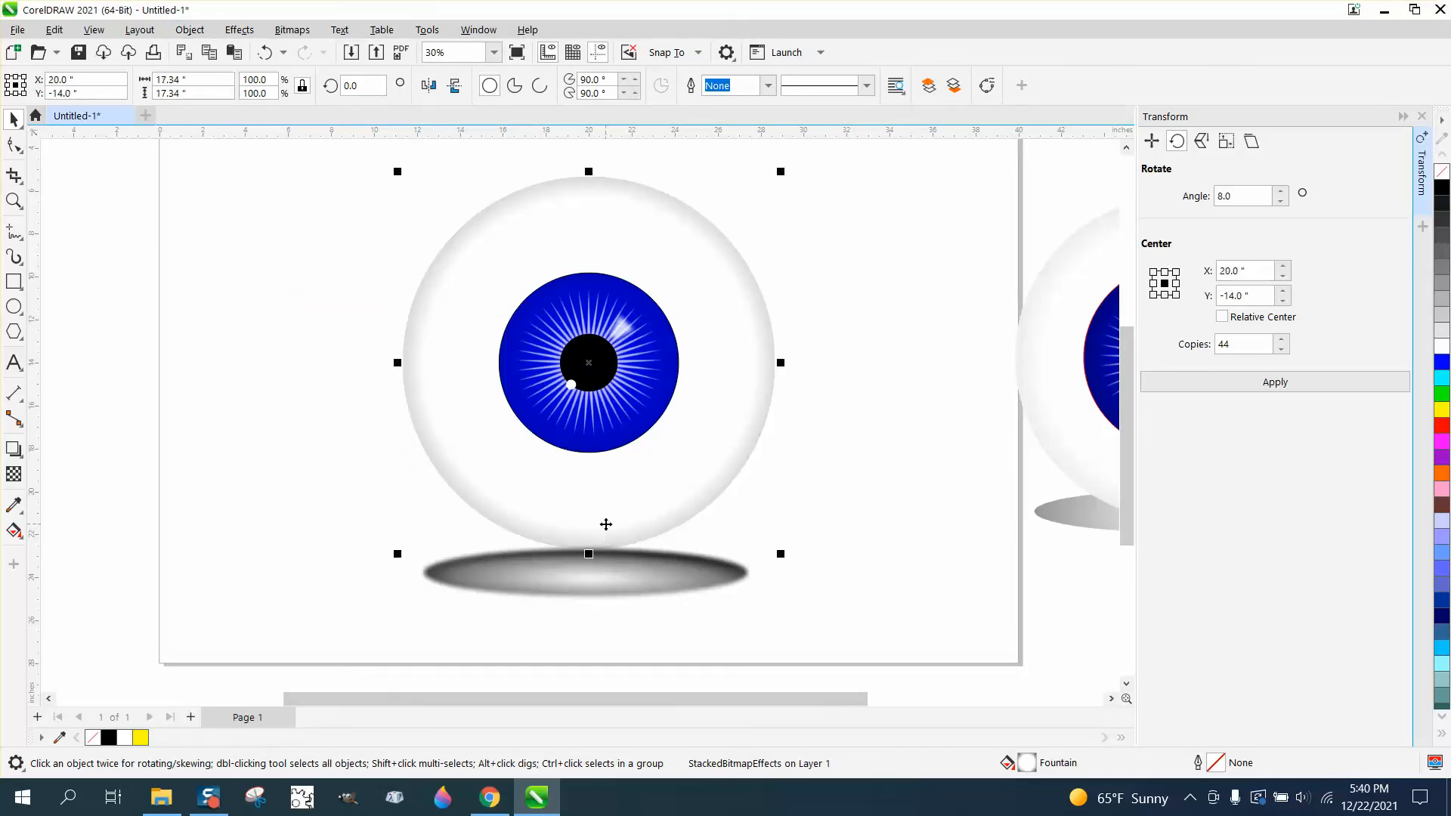
click(190, 29)
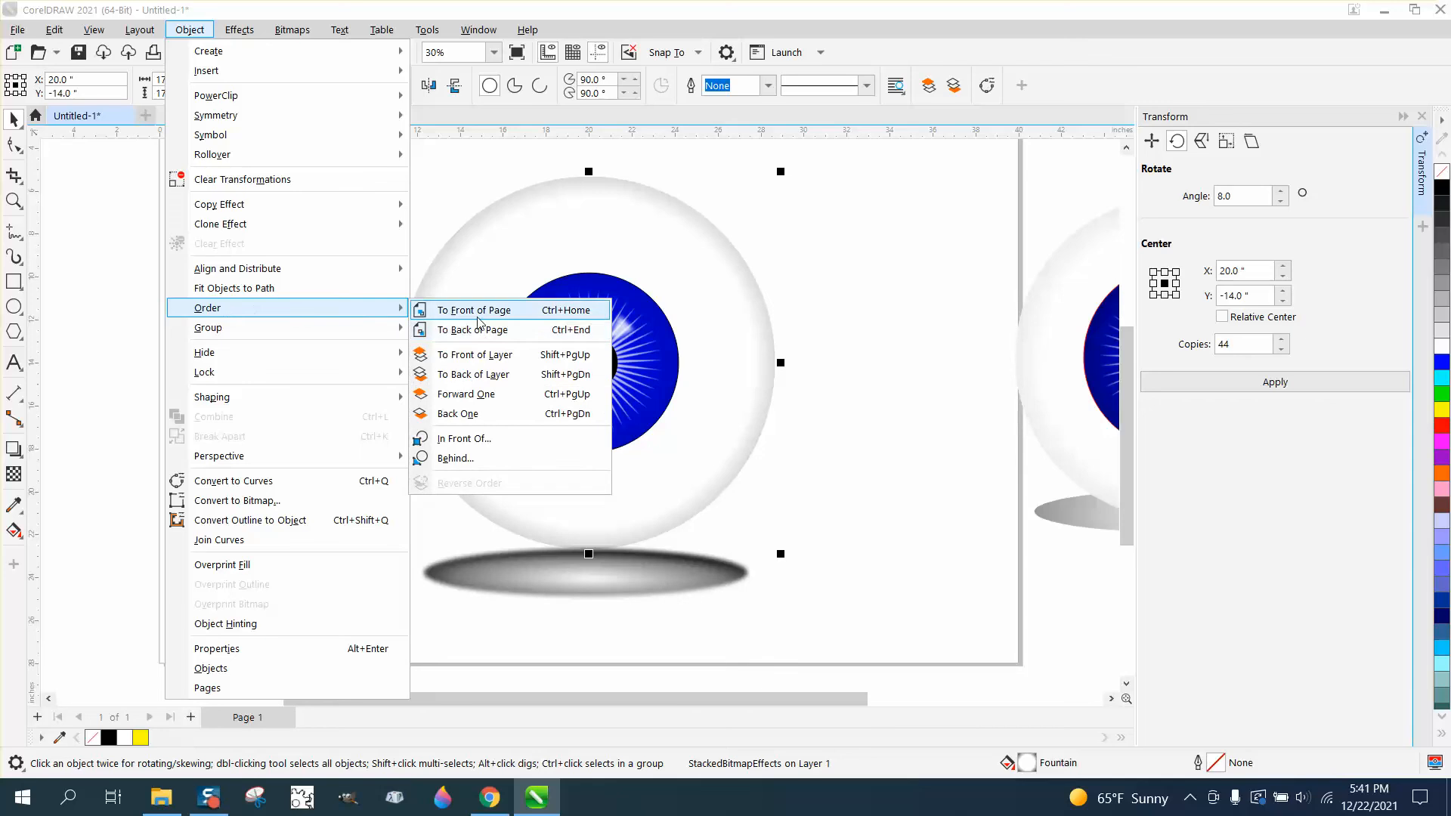
click(475, 309)
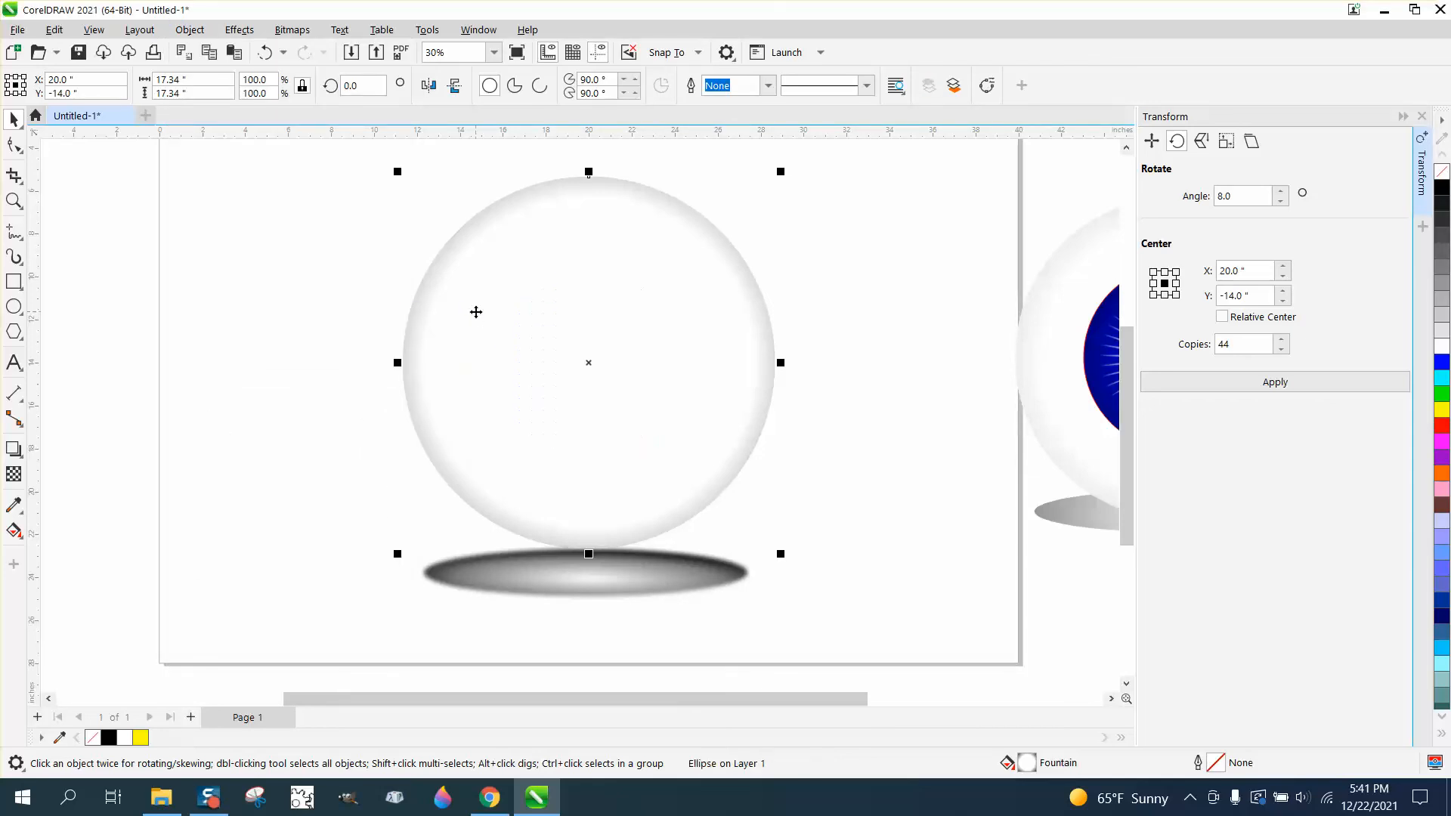
- Bring the iris, streaks, pupil and highlights together to the front of the page, above the white eyeball circle
drag(369, 250, 845, 469)
click(190, 30)
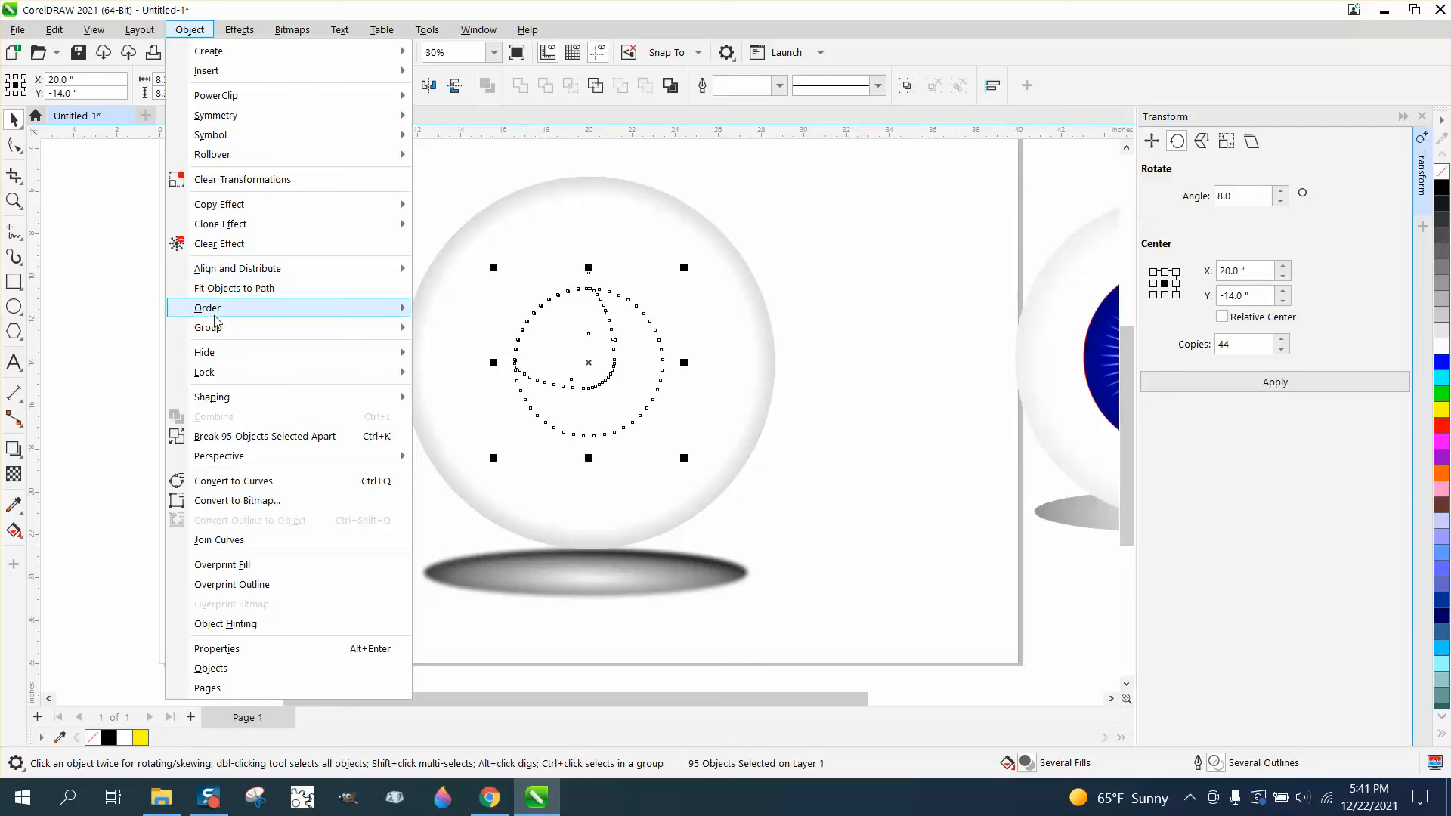
mouse_move(215, 332)
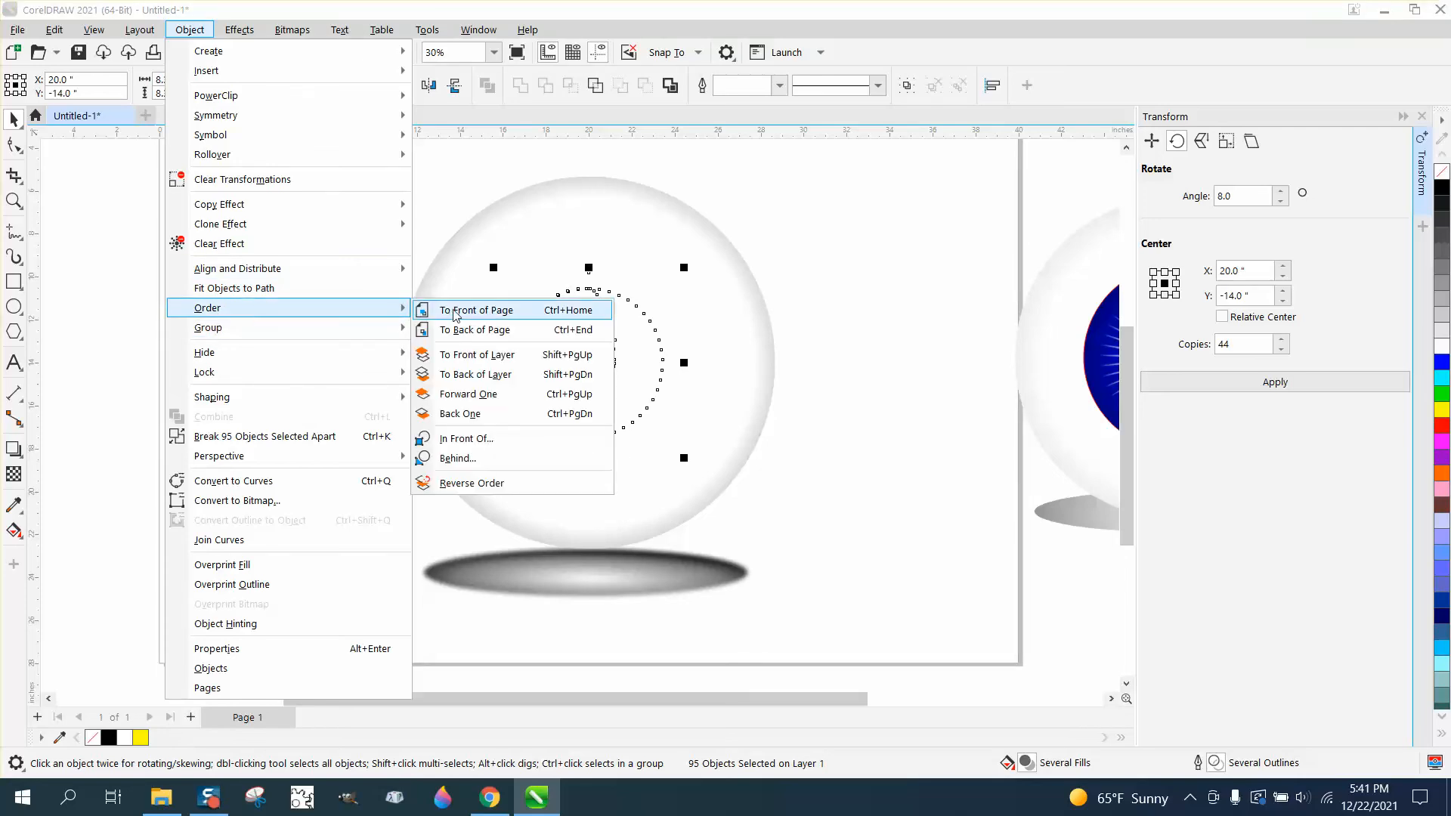
click(454, 310)
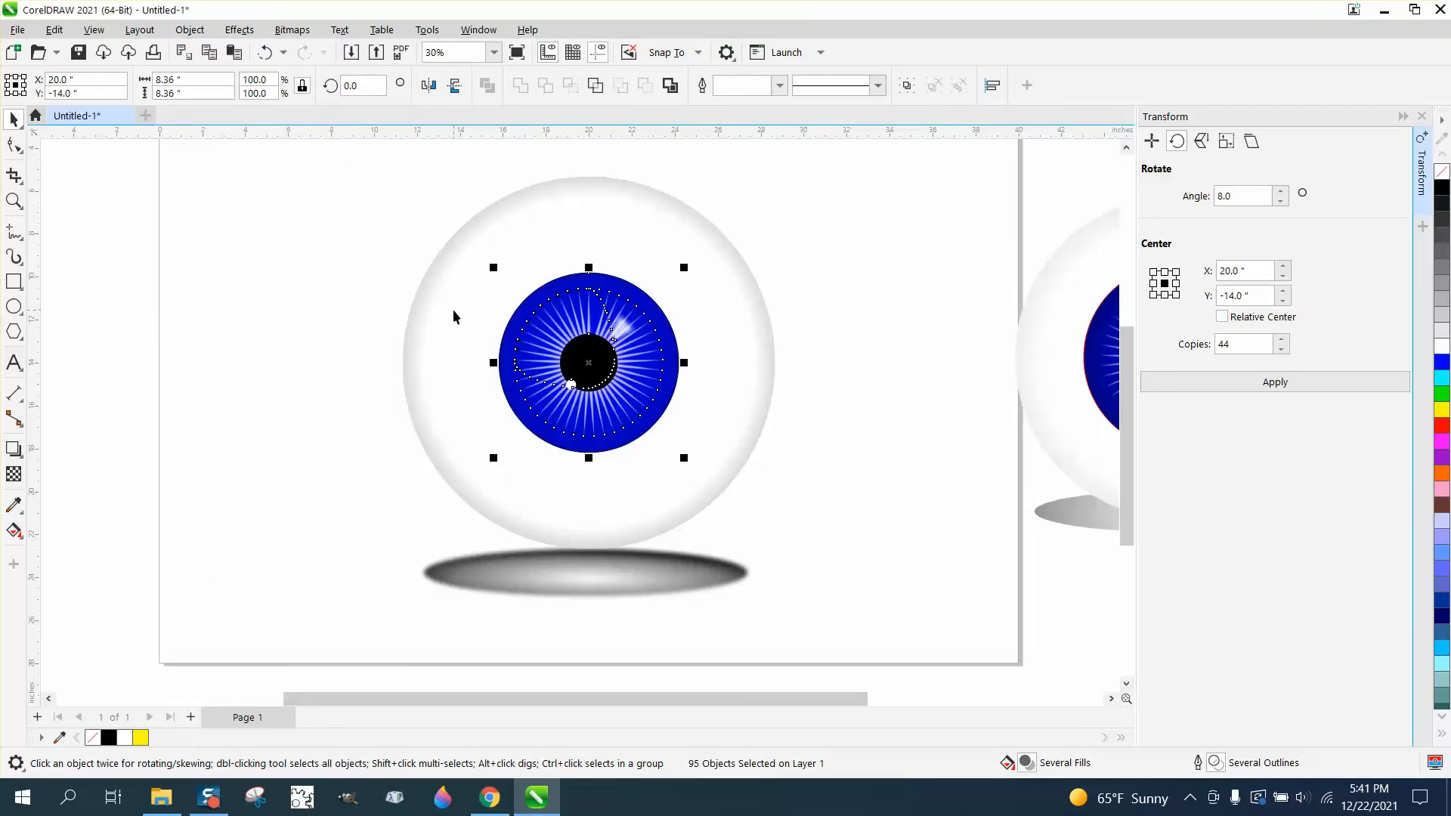
- Move the shadow ellipse back up so that the eyeball's base overlaps its upper part
drag(618, 571, 620, 544)
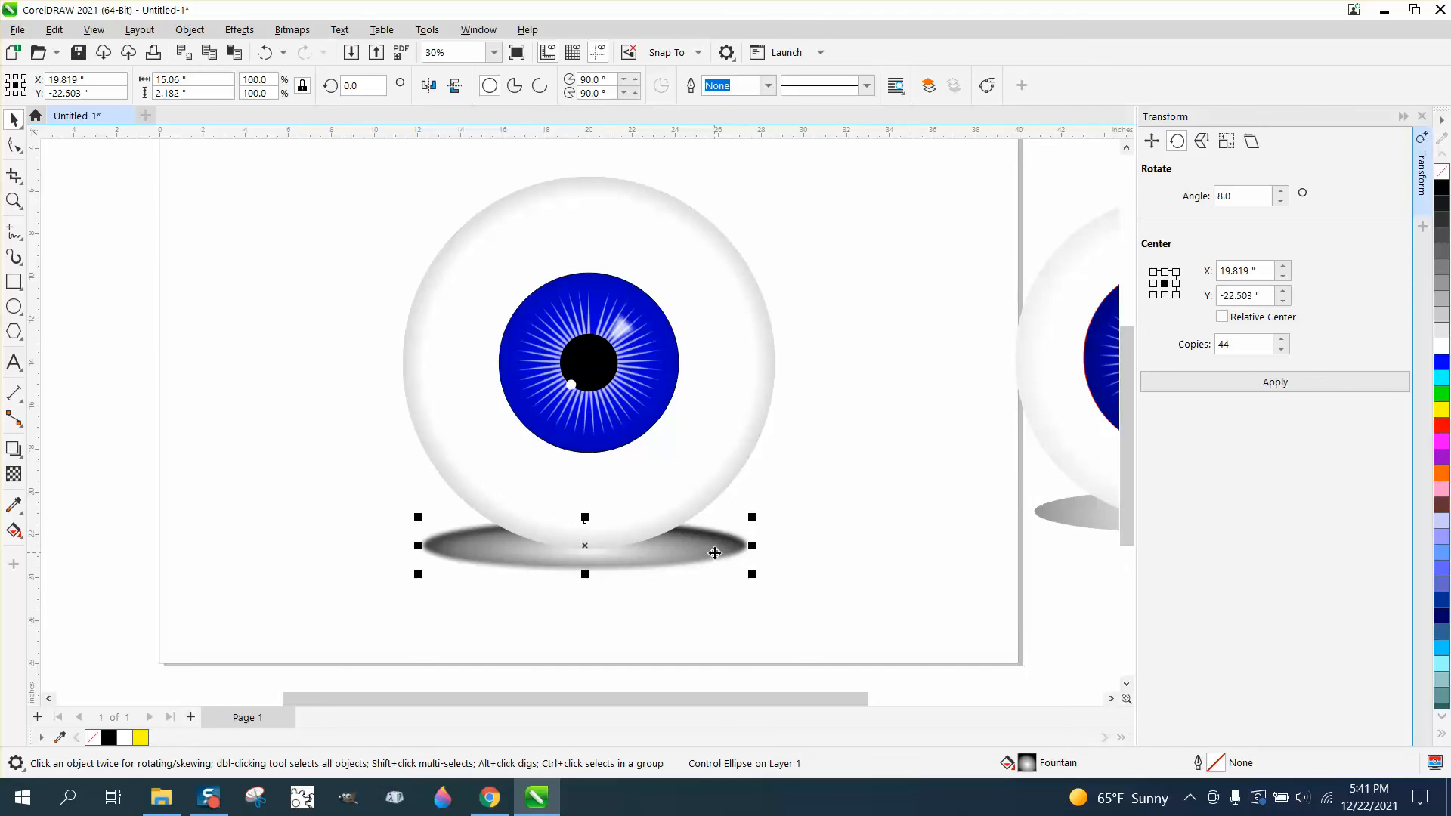
click(197, 453)
- Examine the finished eyeball and its shadow up close and compare them with the example eyeball beside the page
scroll(184, 411, down, 1)
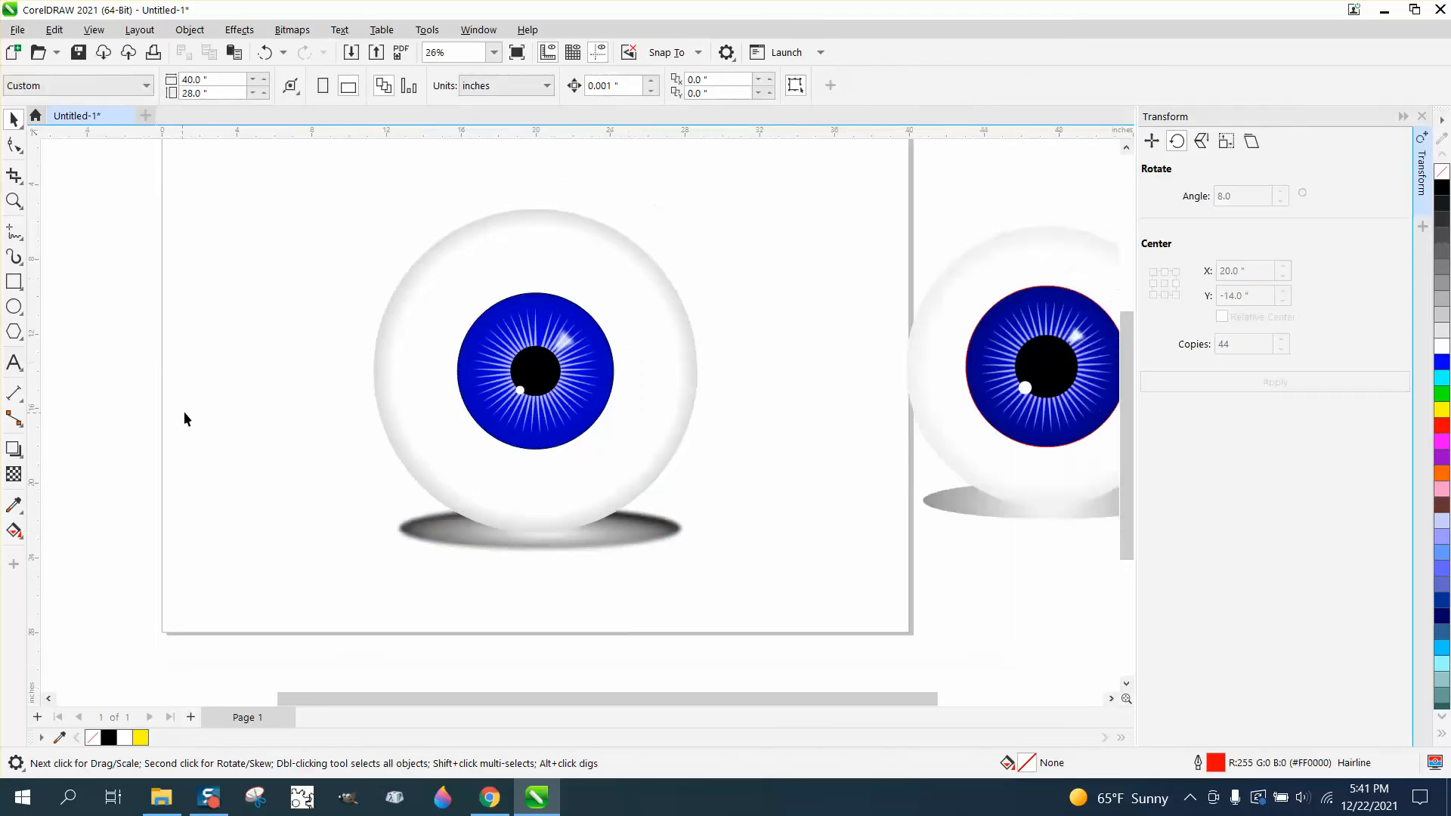
scroll(285, 432, down, 2)
click(14, 200)
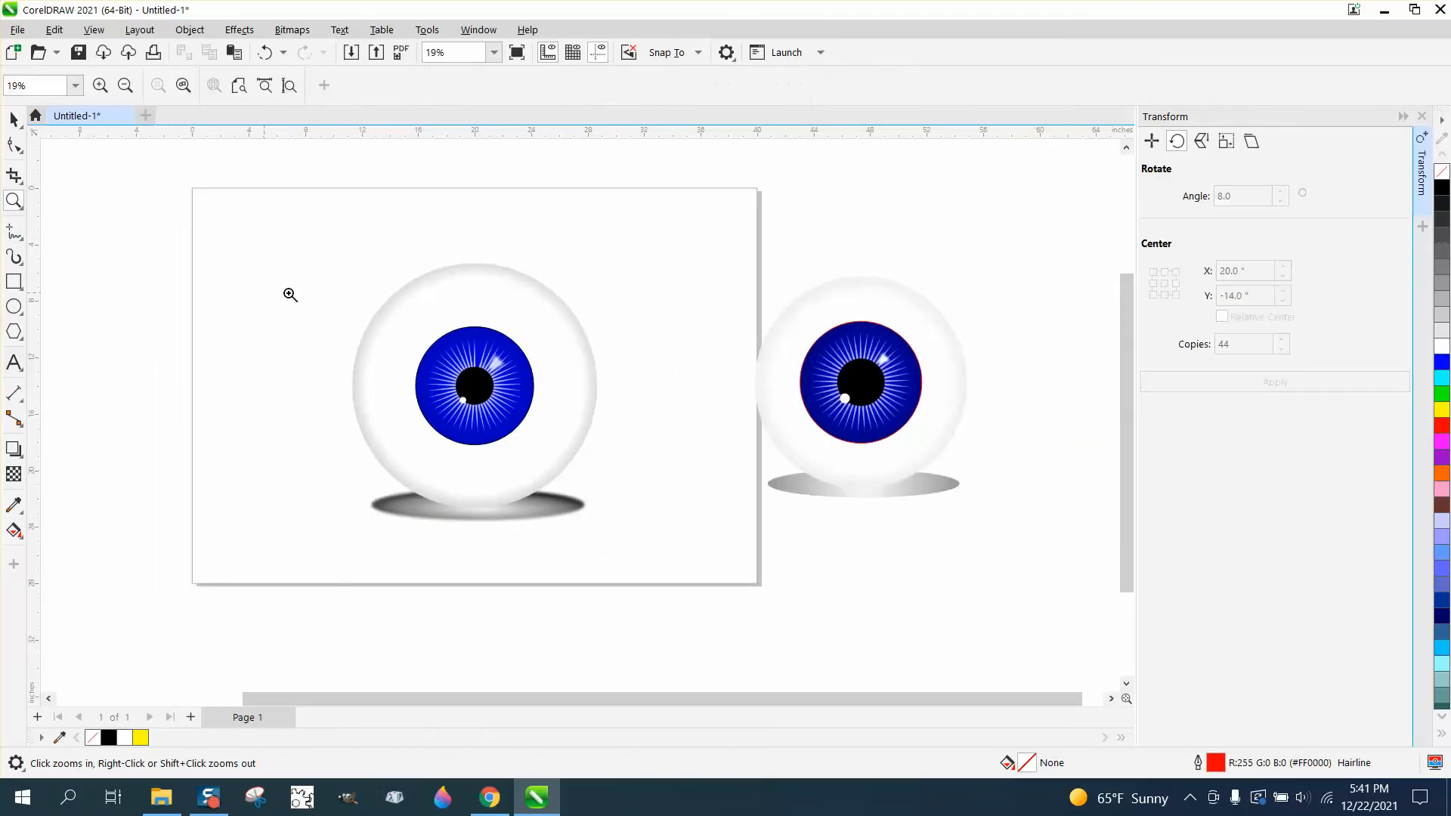
drag(677, 574, 677, 574)
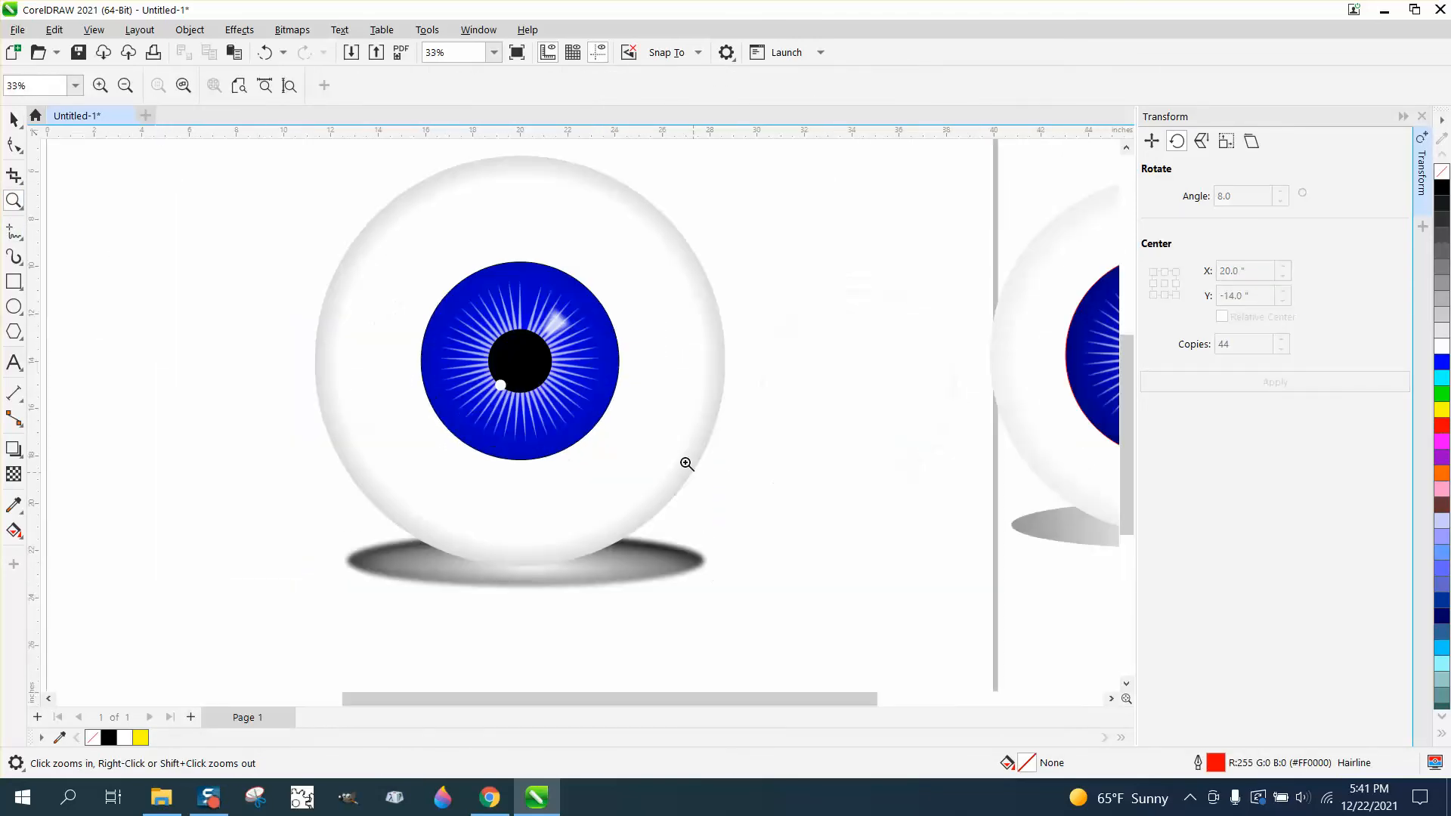
scroll(688, 362, down, 1)
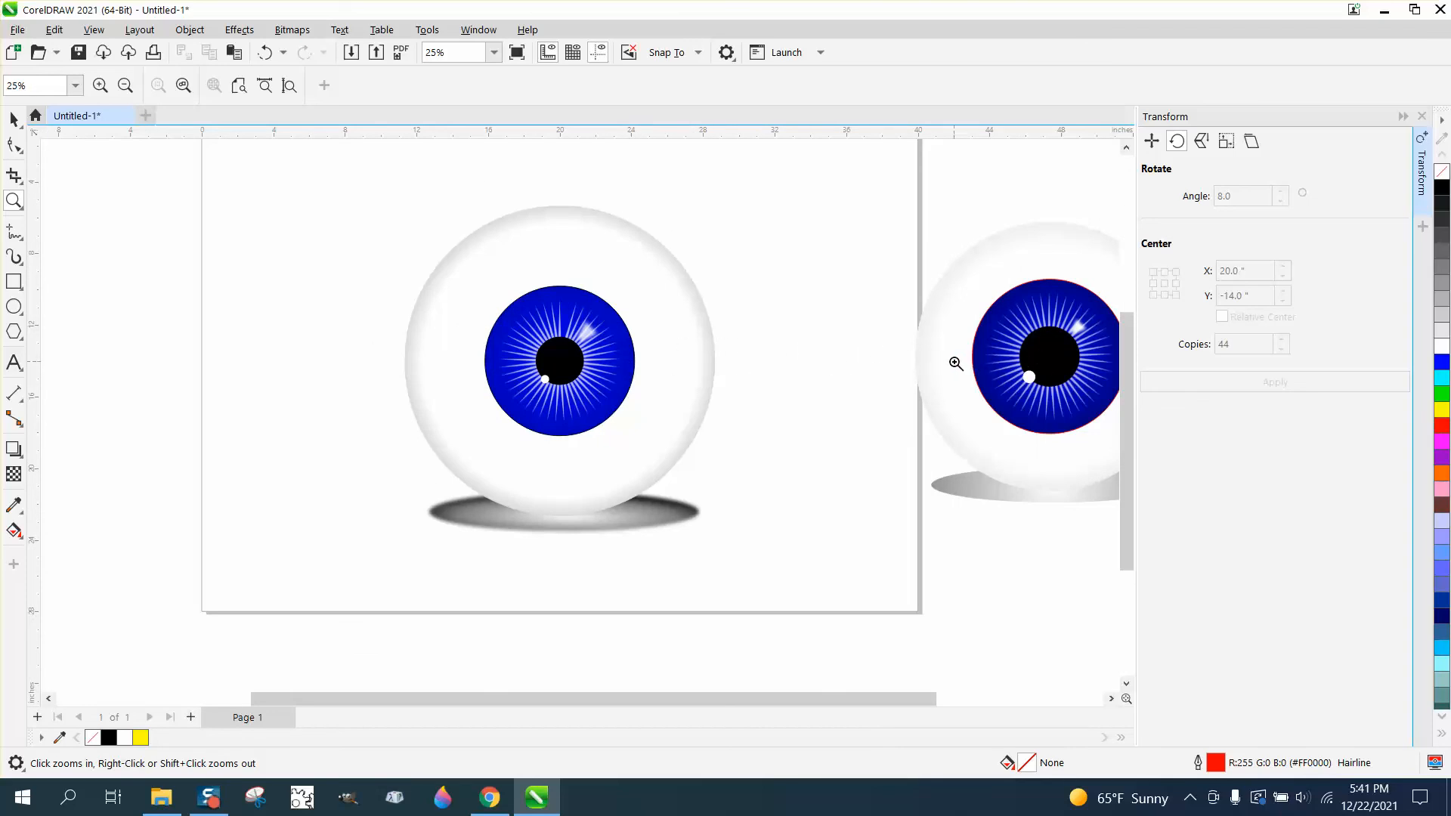
scroll(956, 363, down, 1)
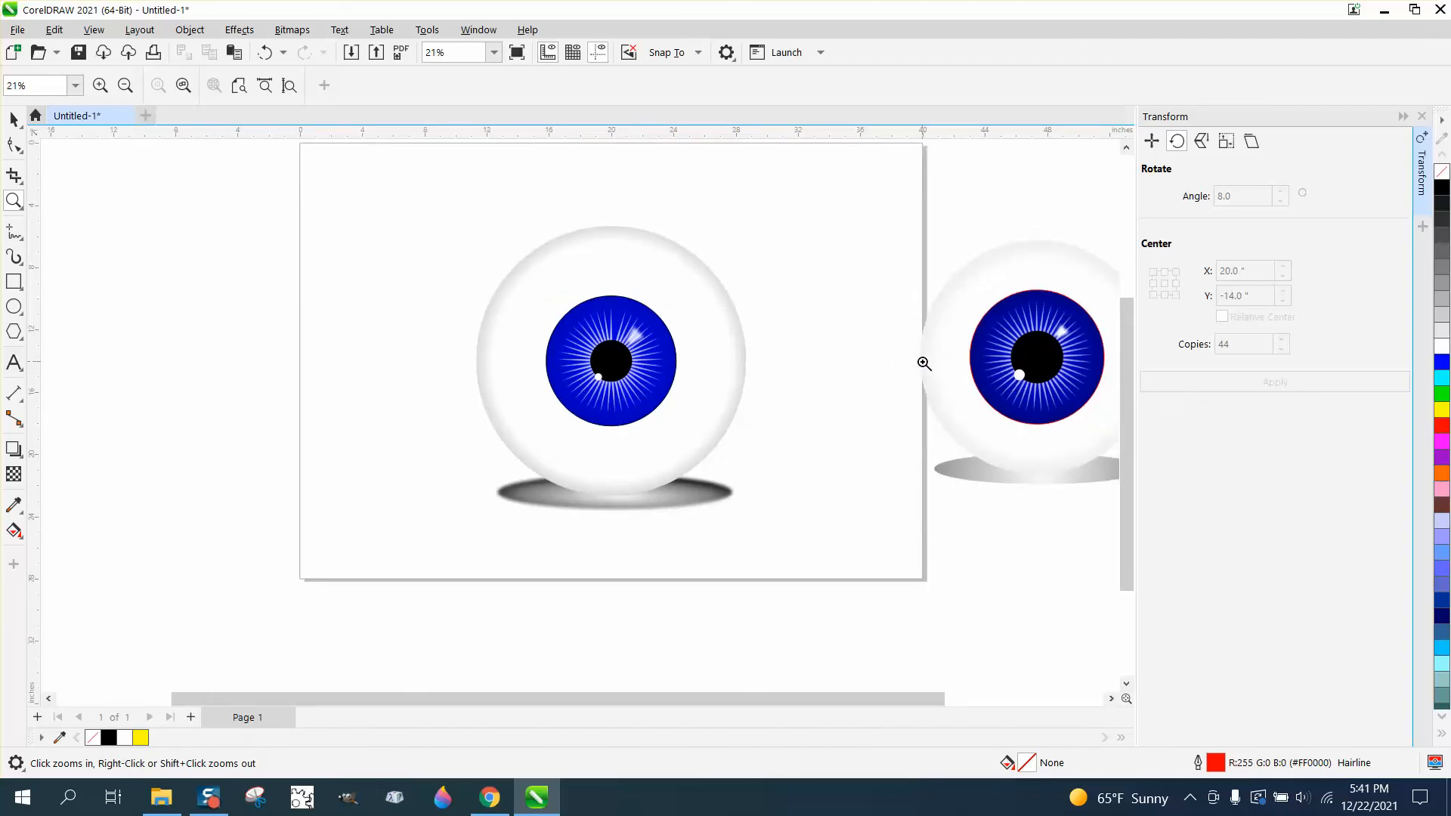
drag(901, 273, 1088, 474)
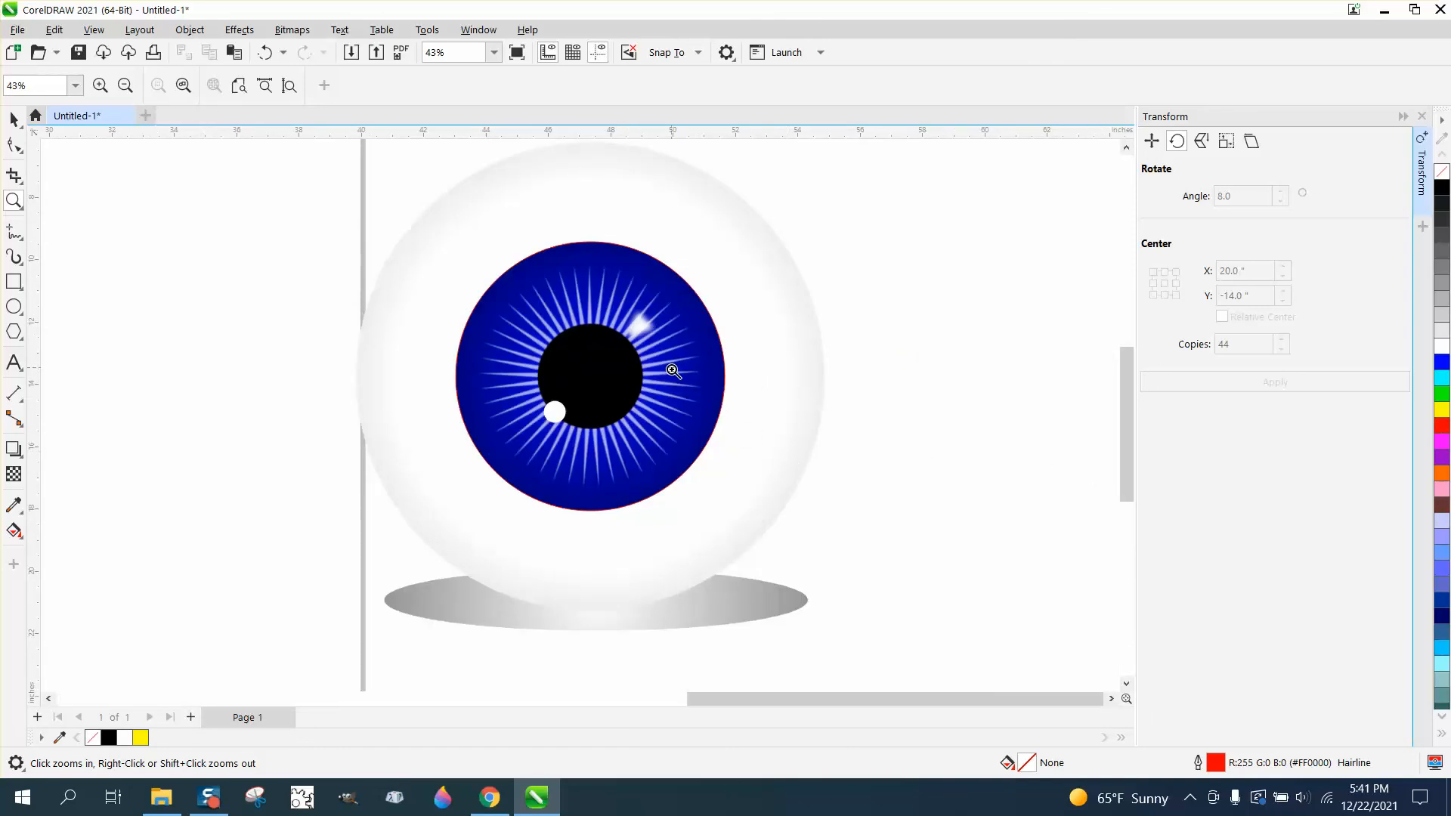
scroll(671, 378, down, 3)
scroll(671, 378, down, 1)
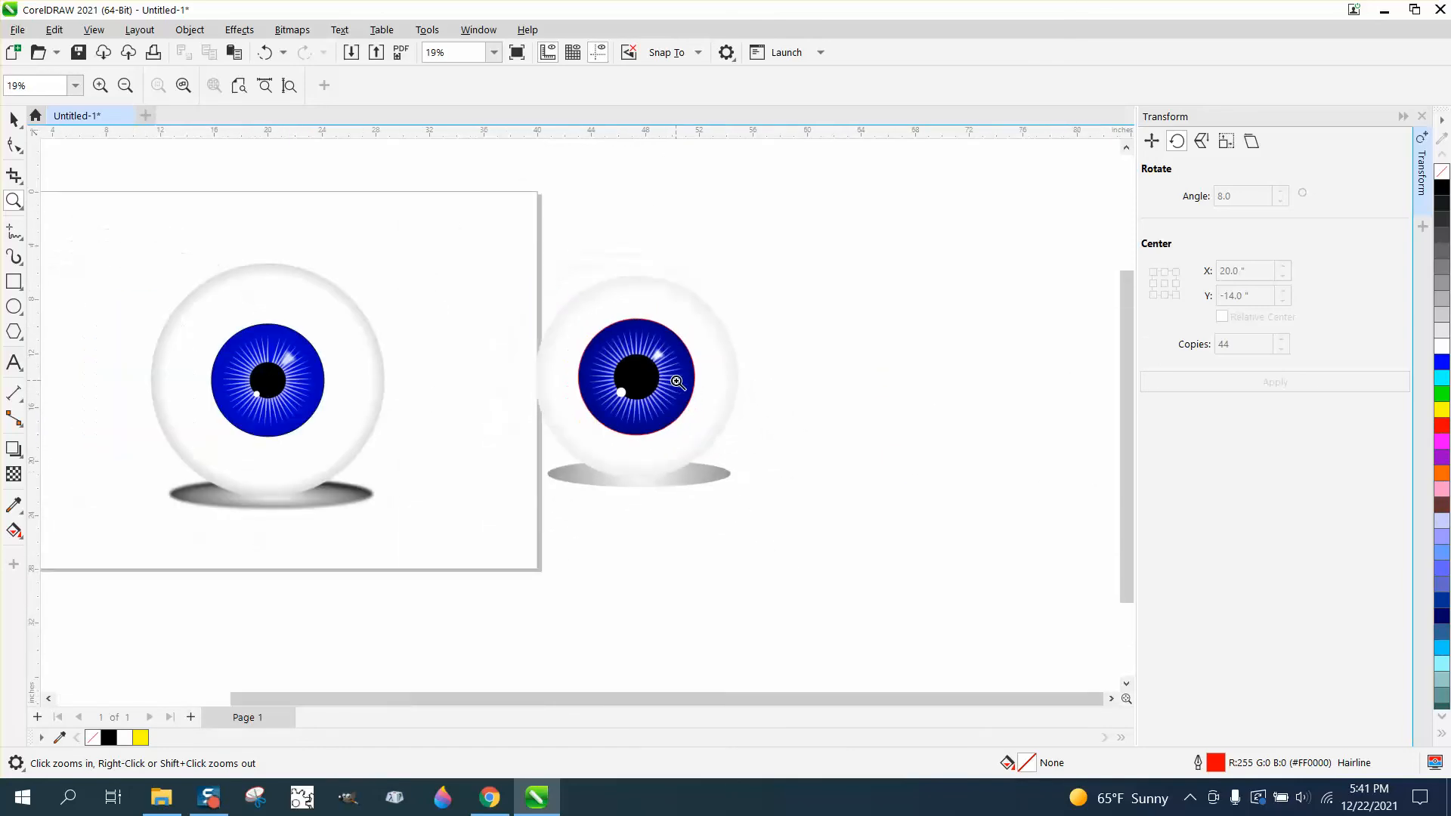